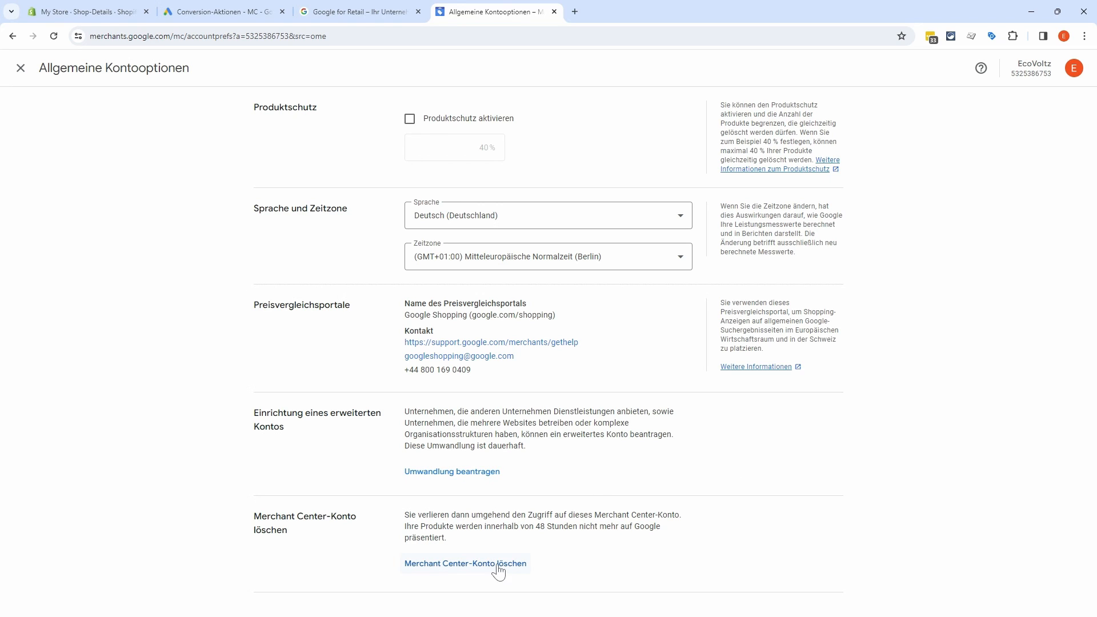
- Leave the general account options and review the user access and e-mail notification choices in the custom settings
click(20, 68)
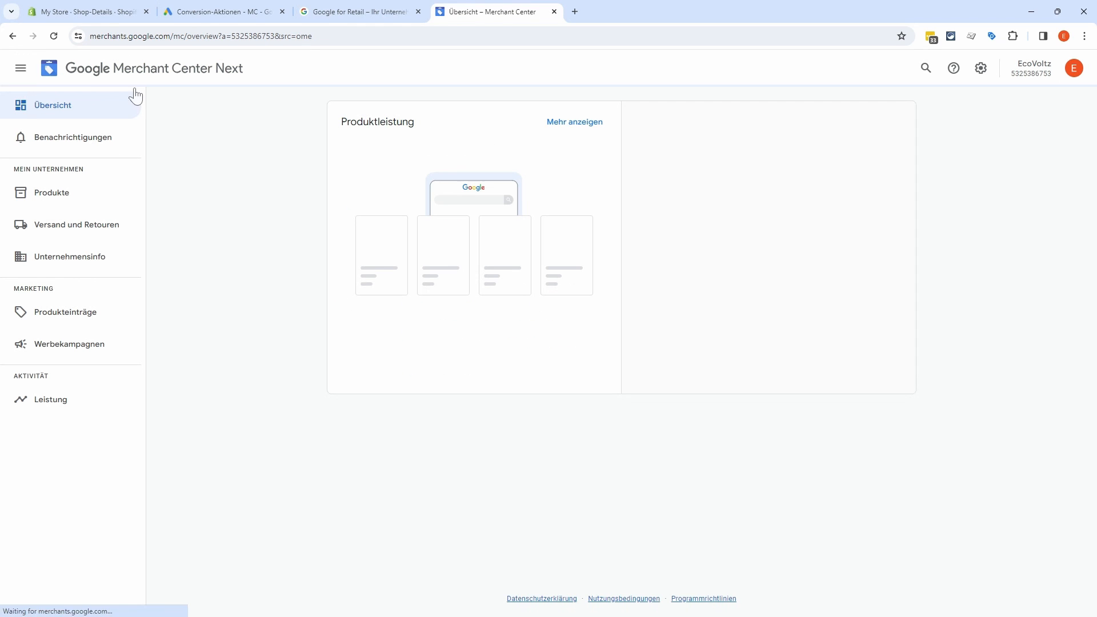
click(981, 69)
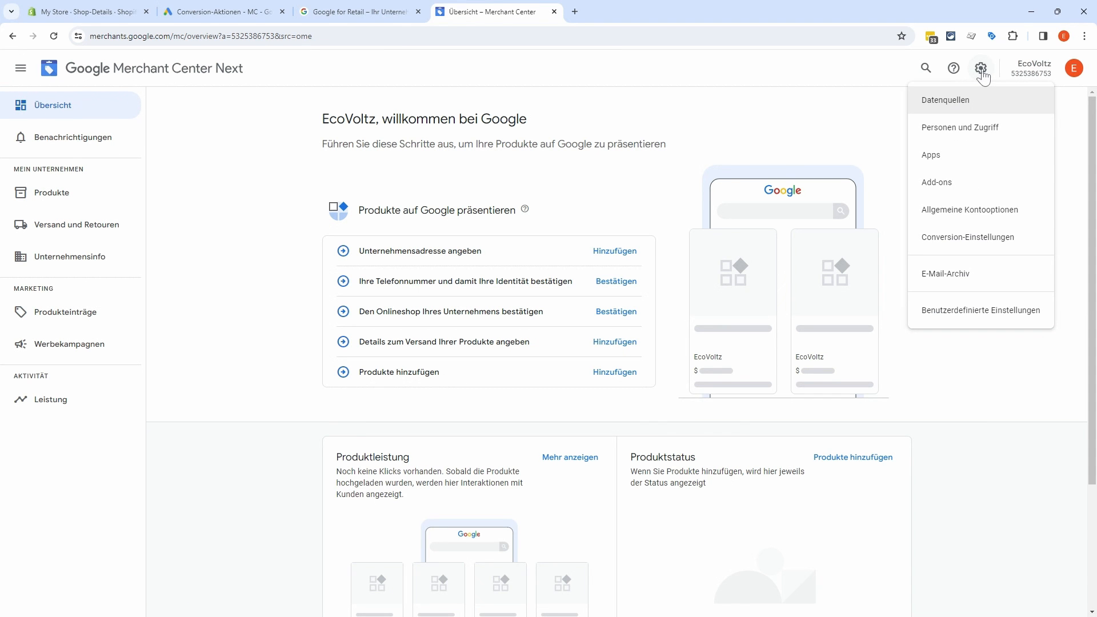
click(992, 317)
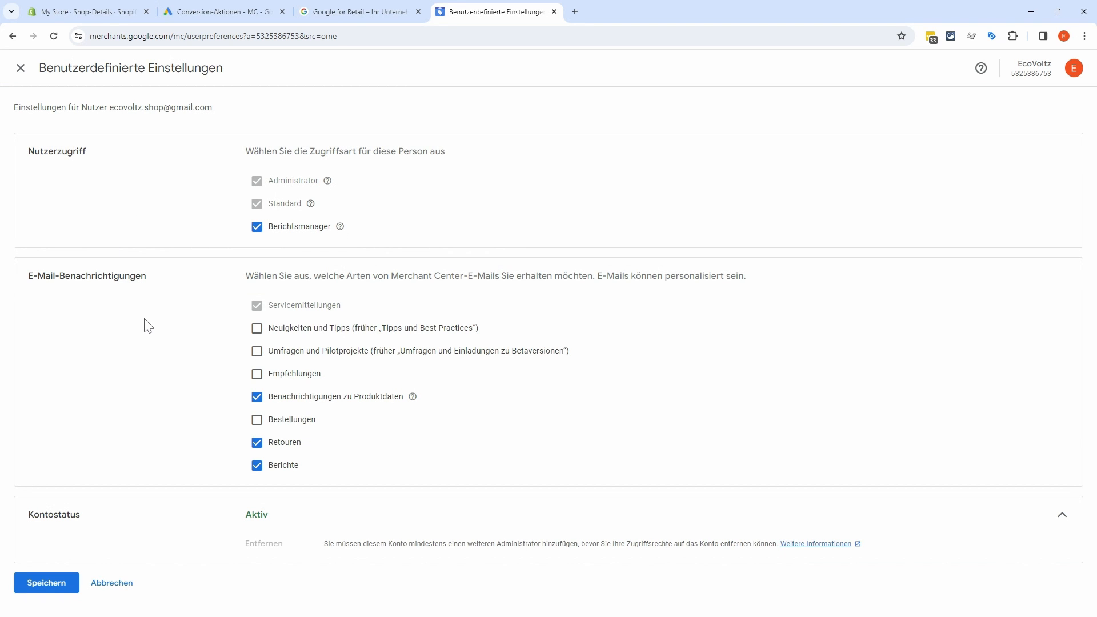
click(21, 68)
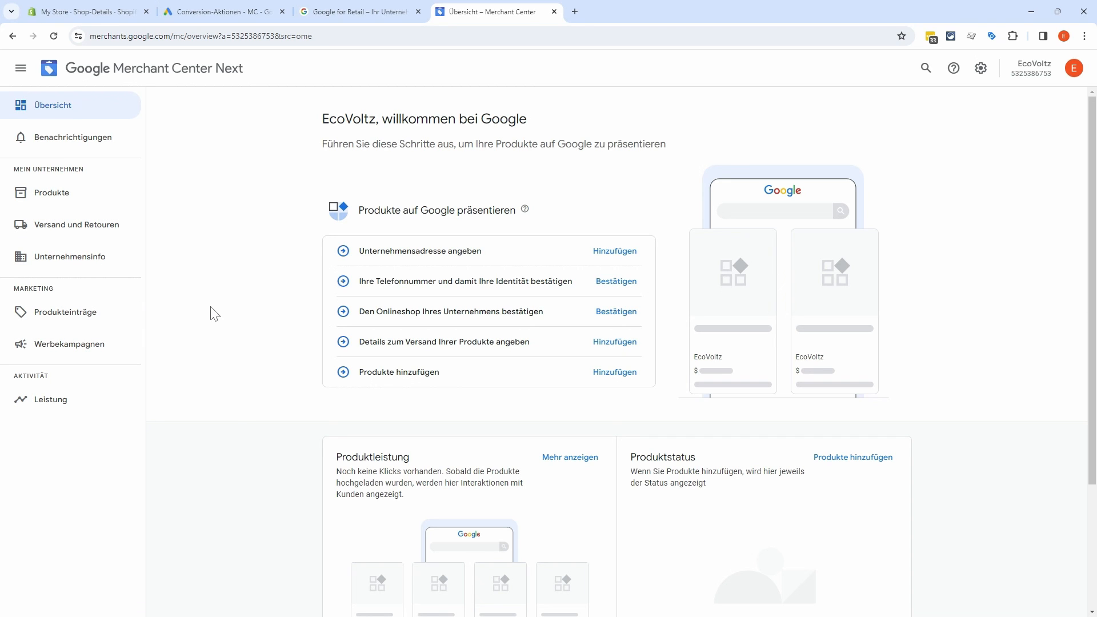
- Open the company information for editing and review the address, phone number and customer service fields
click(111, 266)
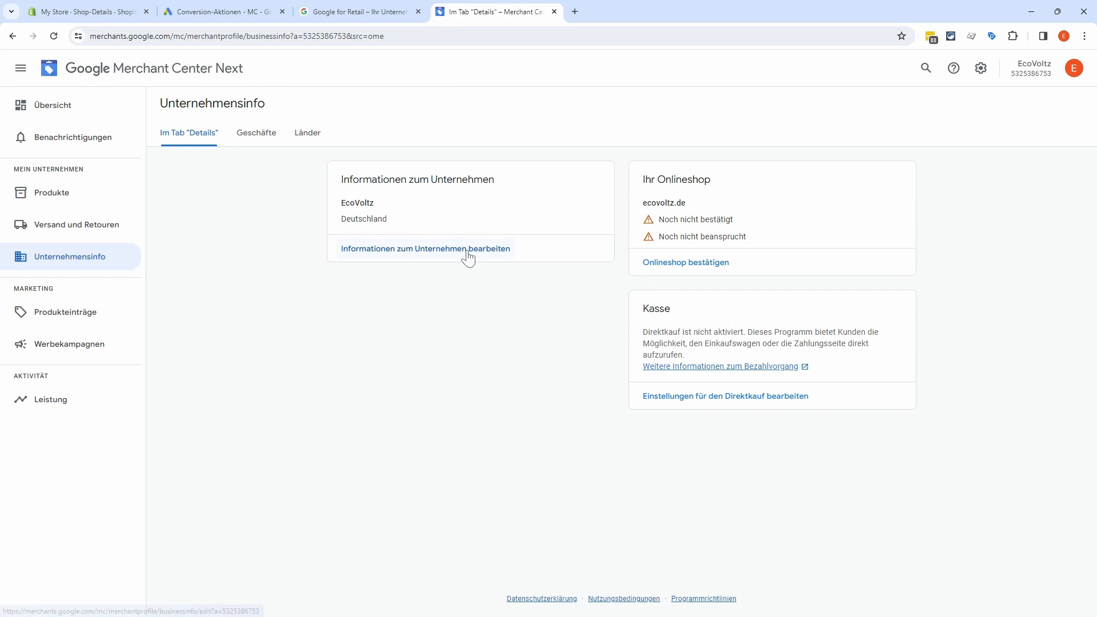
click(445, 258)
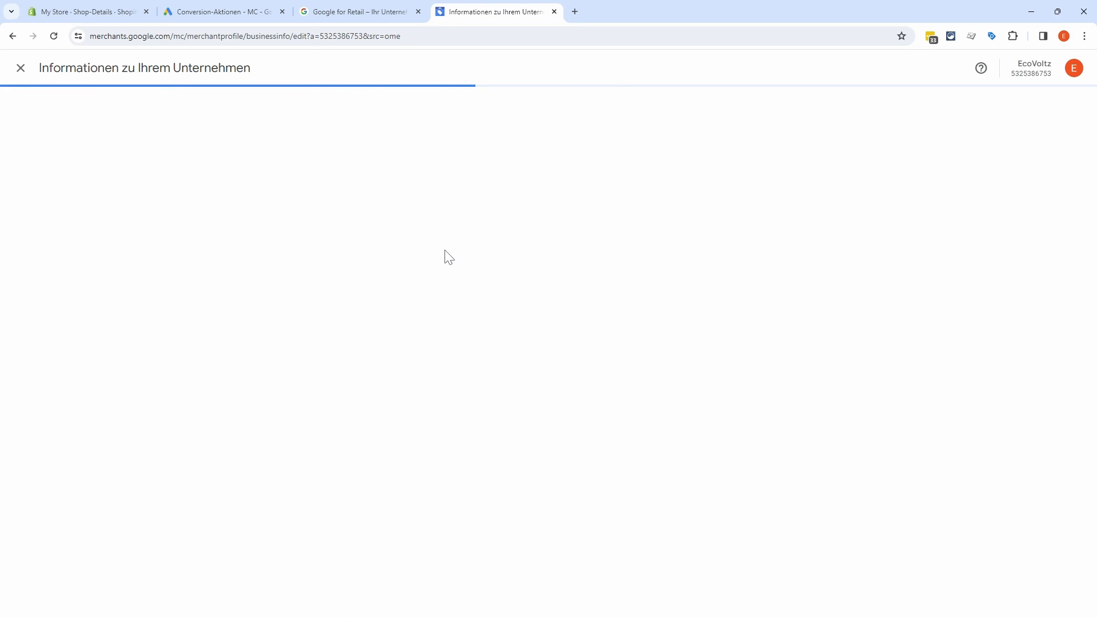
scroll(447, 222, down, 2)
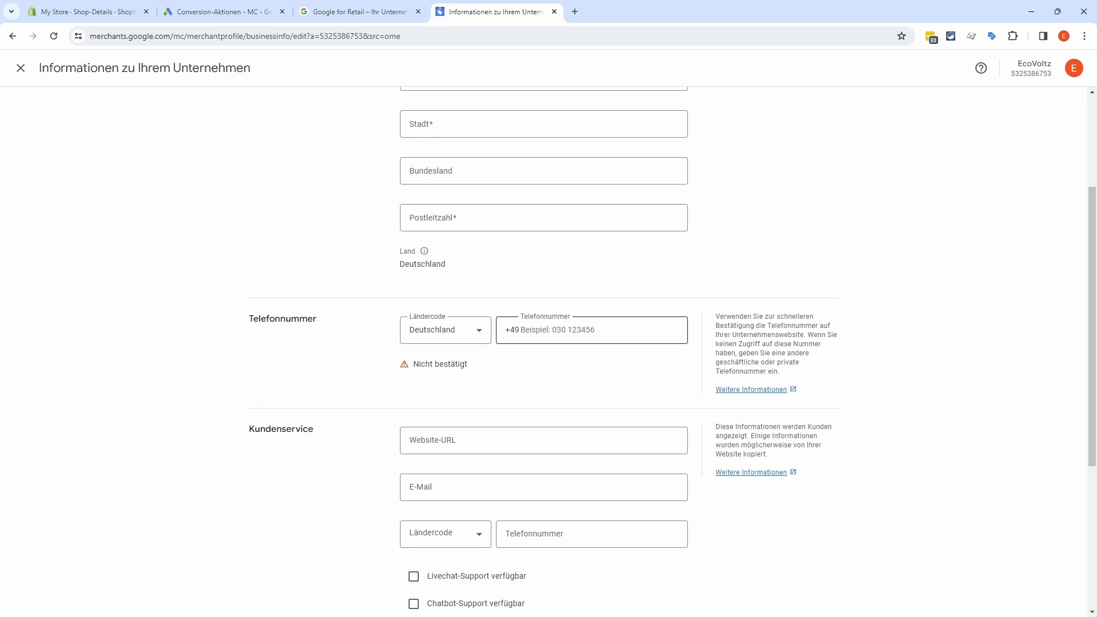
scroll(592, 329, down, 2)
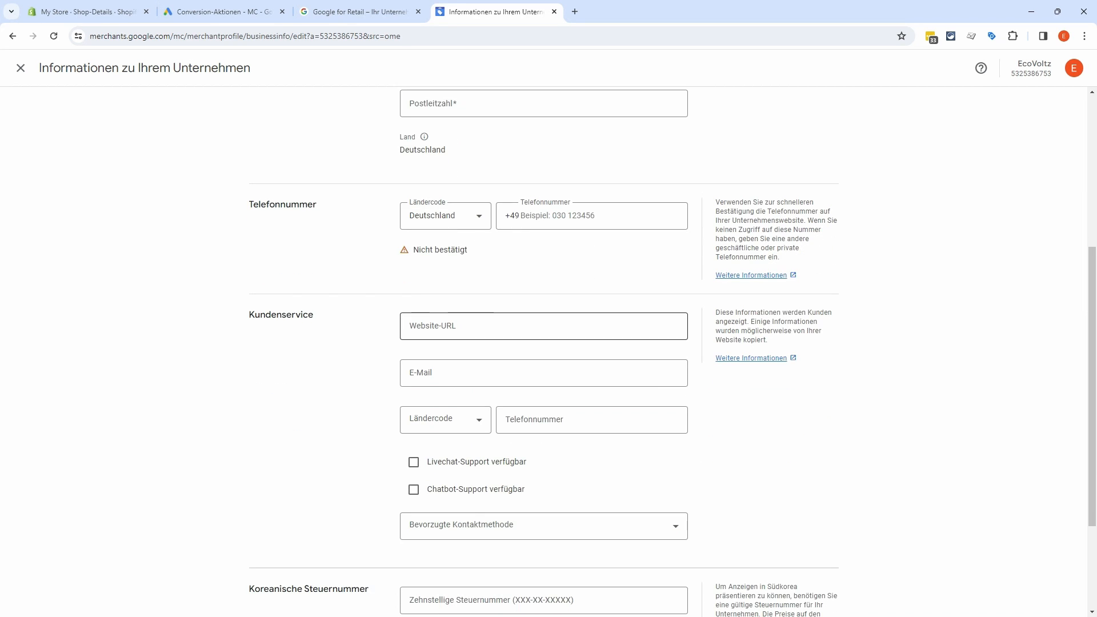
scroll(479, 331, down, 2)
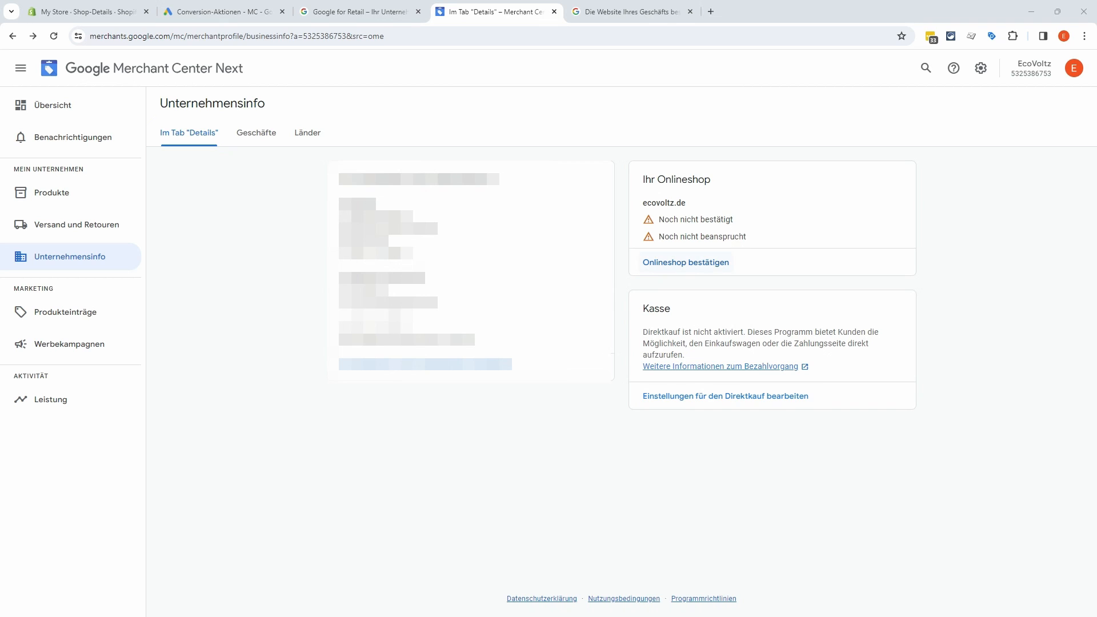
- Start the online shop verification using the e-commerce platform method and copy the HTML tag provided for Shopify
click(679, 265)
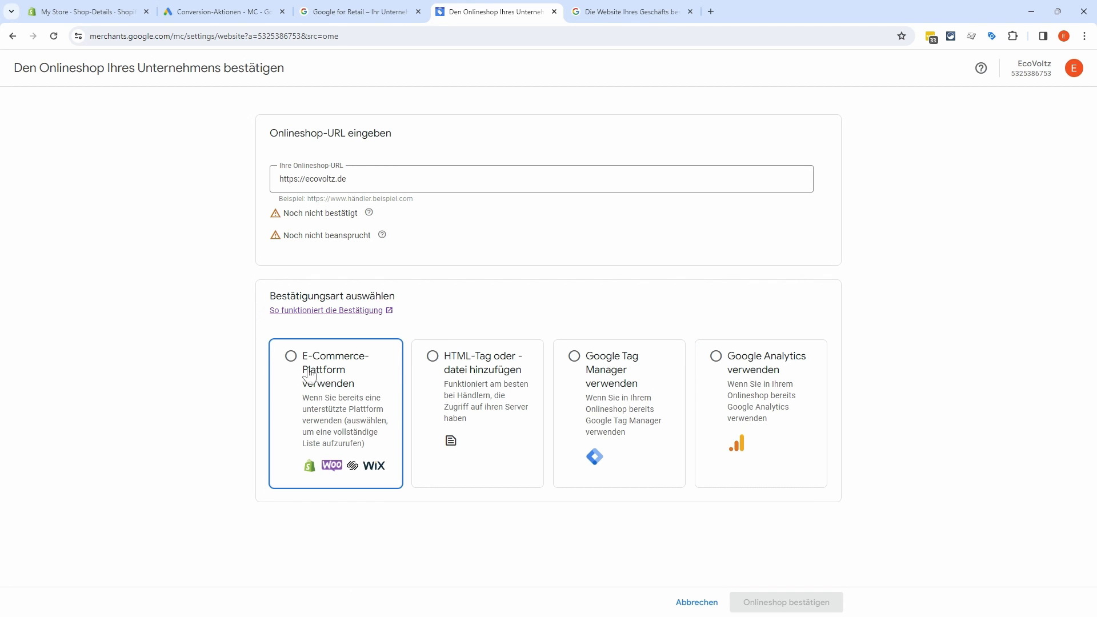
click(290, 356)
scroll(483, 279, down, 3)
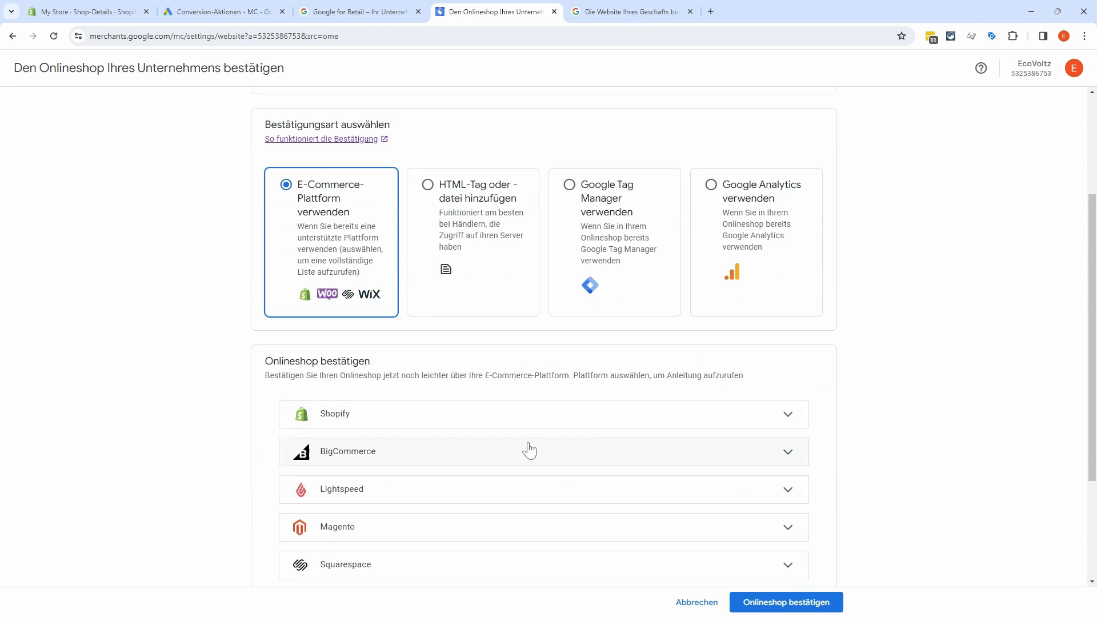
click(777, 417)
scroll(629, 388, down, 3)
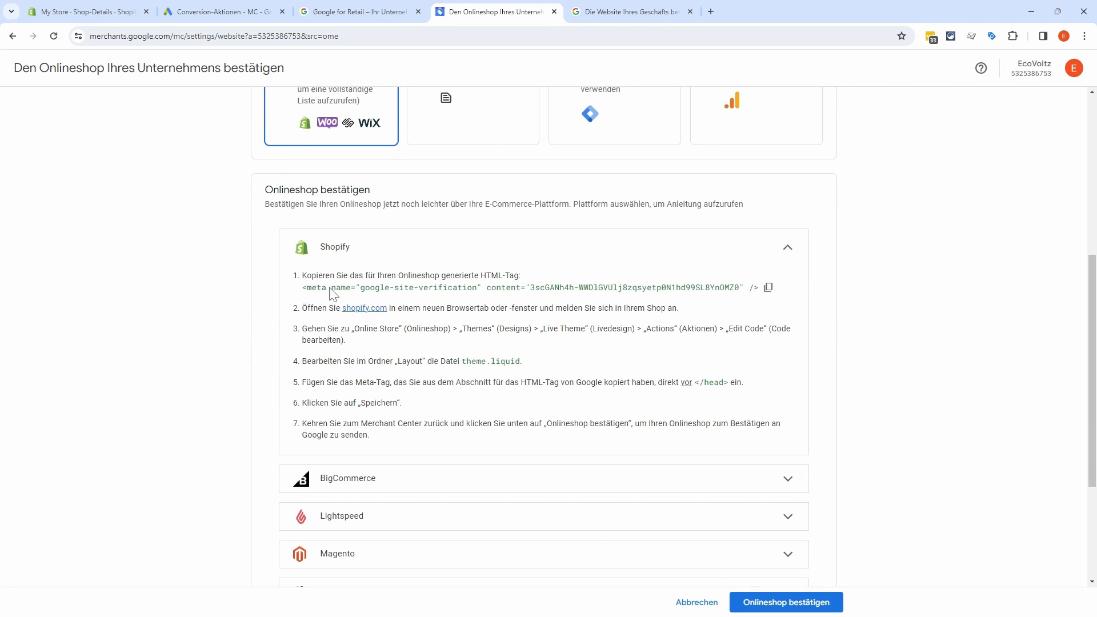
click(768, 287)
click(768, 290)
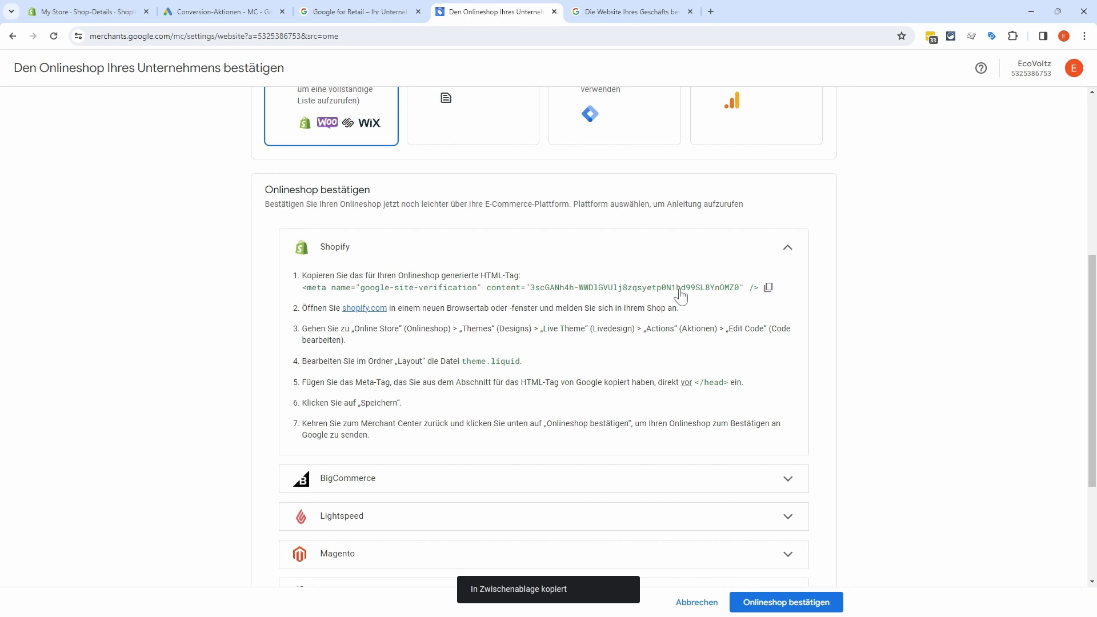
- Switch to the Shopify admin and open theme.liquid in the code editor of the current Dawn theme
click(82, 12)
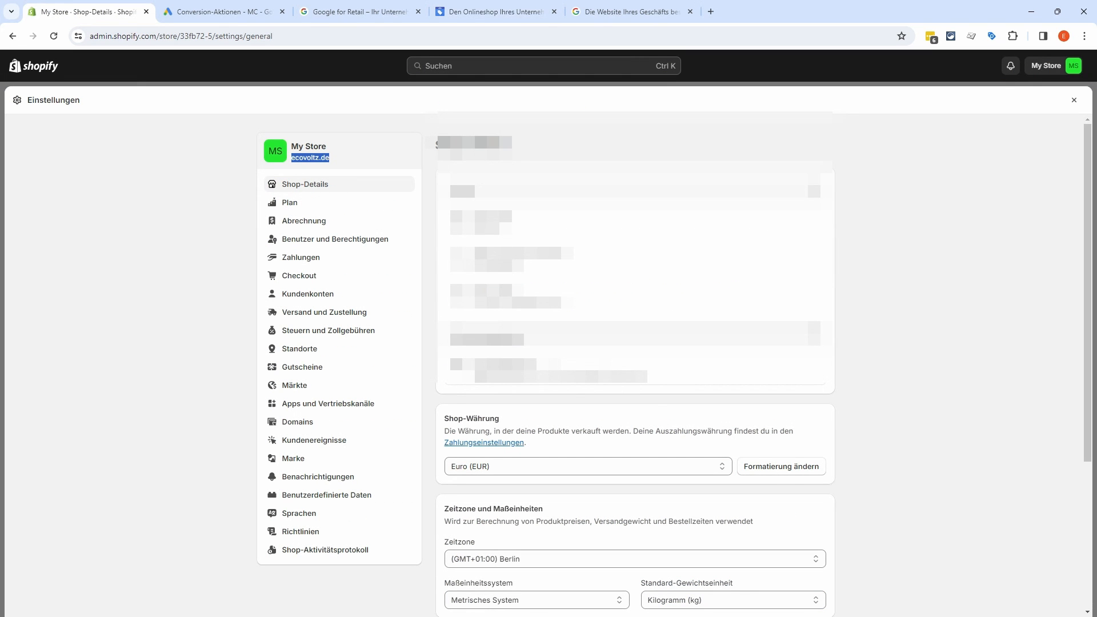
click(1073, 101)
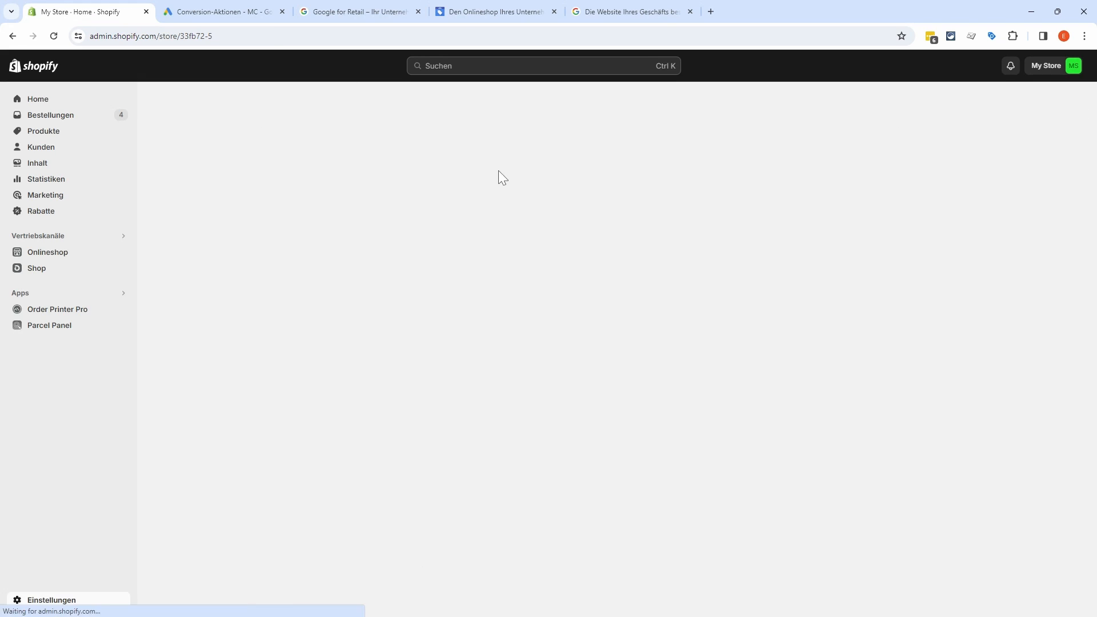
click(59, 255)
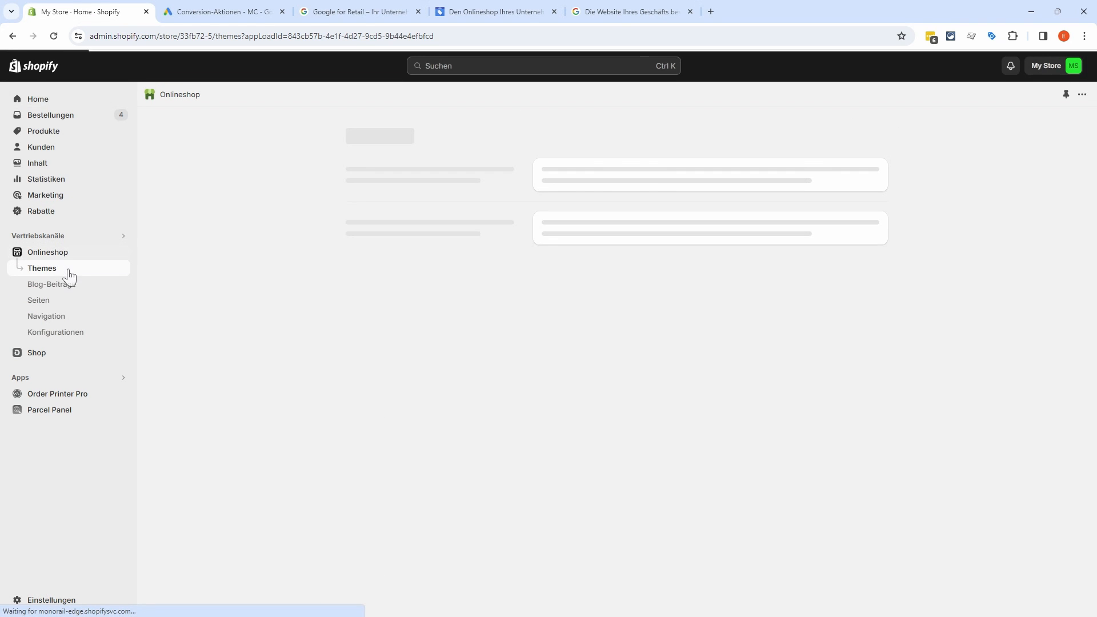
click(809, 392)
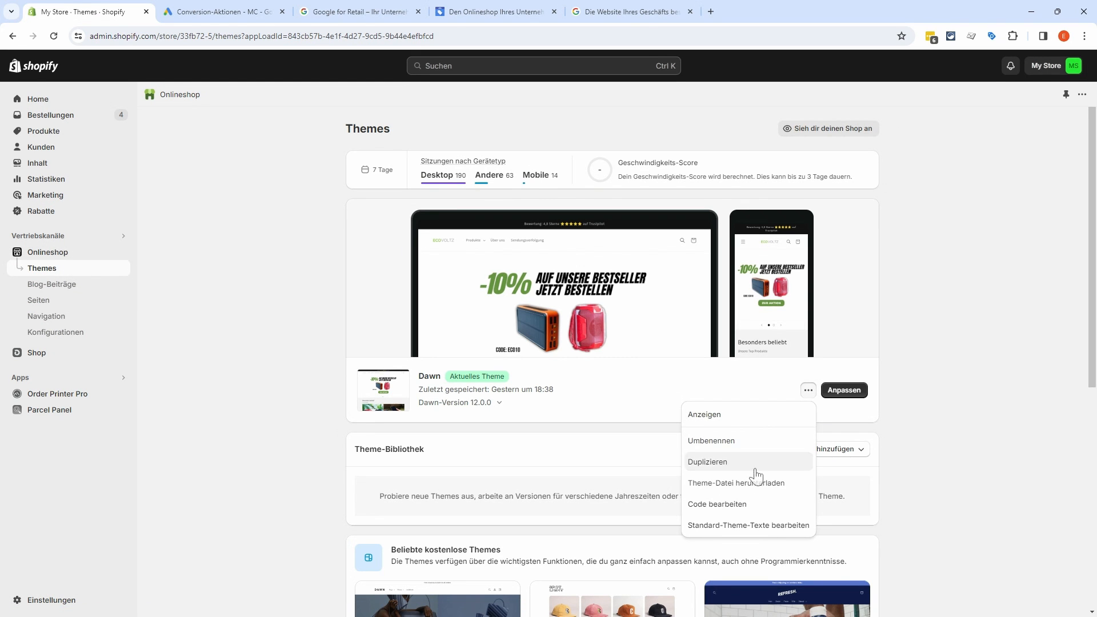
click(744, 505)
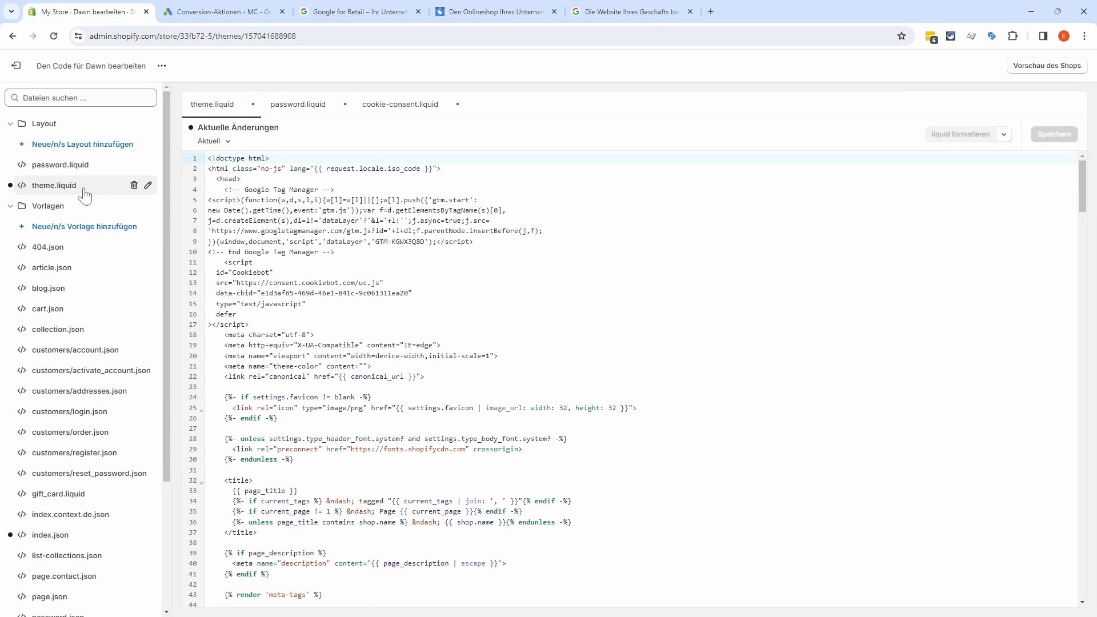
click(84, 191)
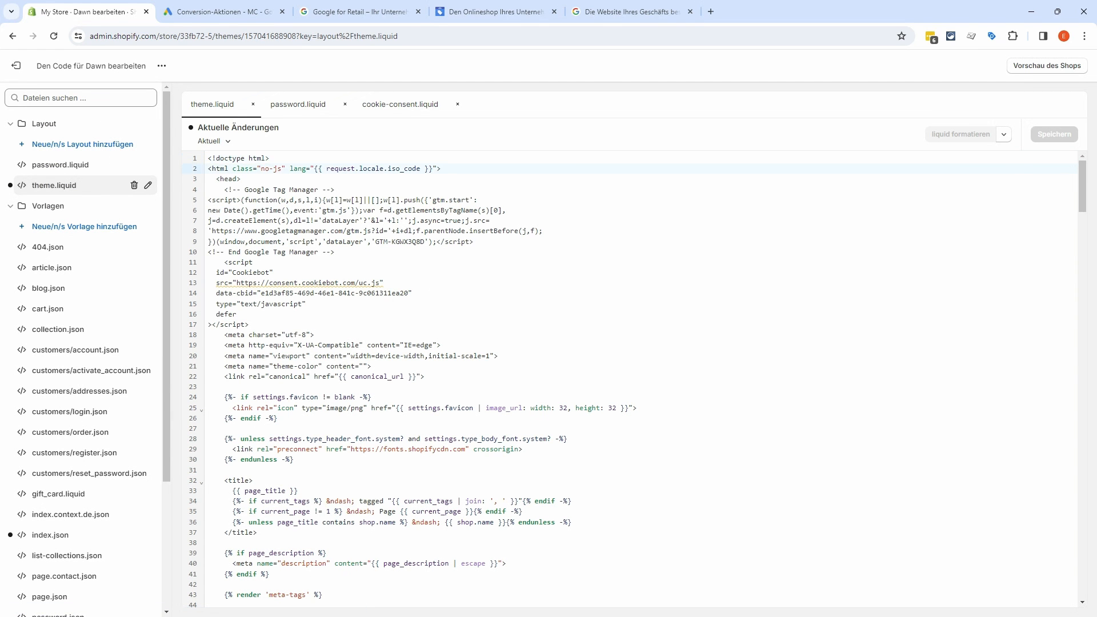
- Find </head> in theme.liquid, paste the Google site verification meta tag on a new line directly before it, and save the file
key(ctrl+f)
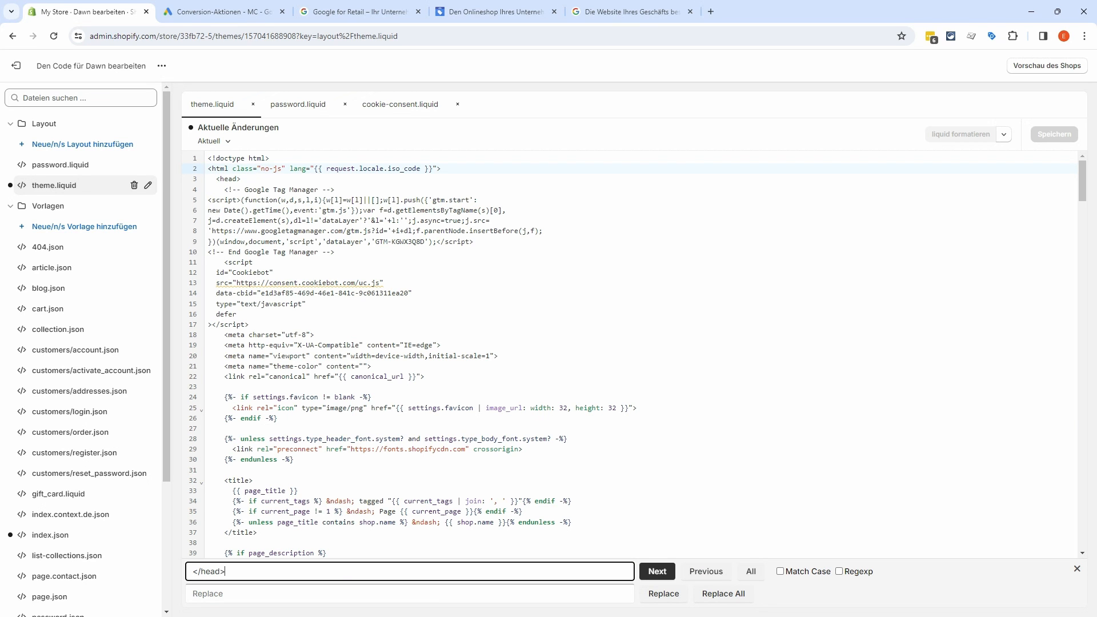
click(657, 573)
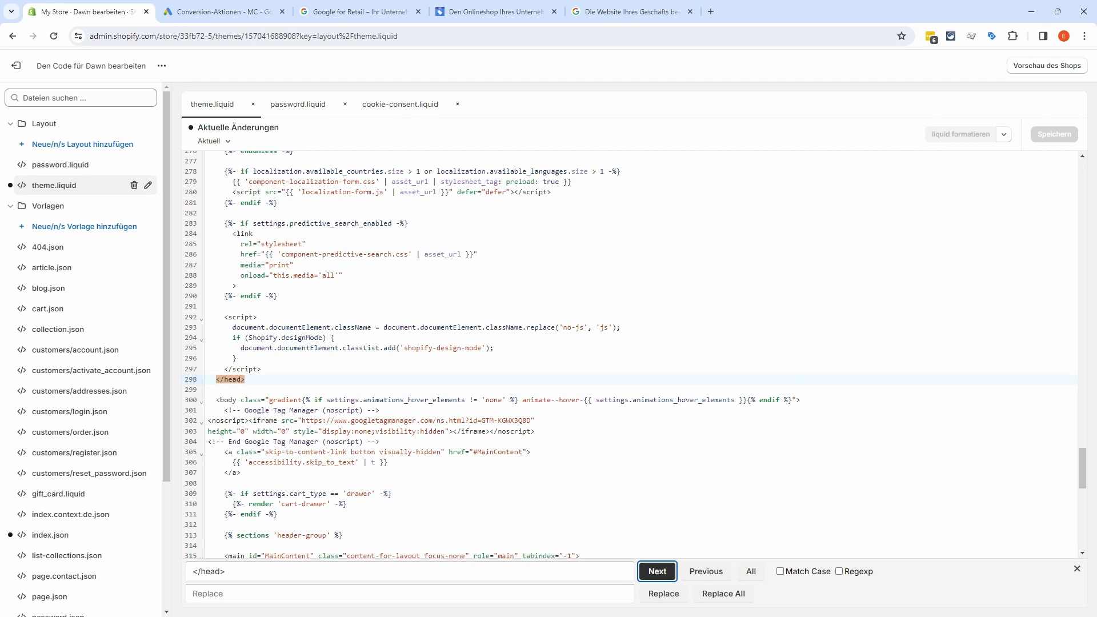
click(262, 369)
key(Return)
key(ctrl+v)
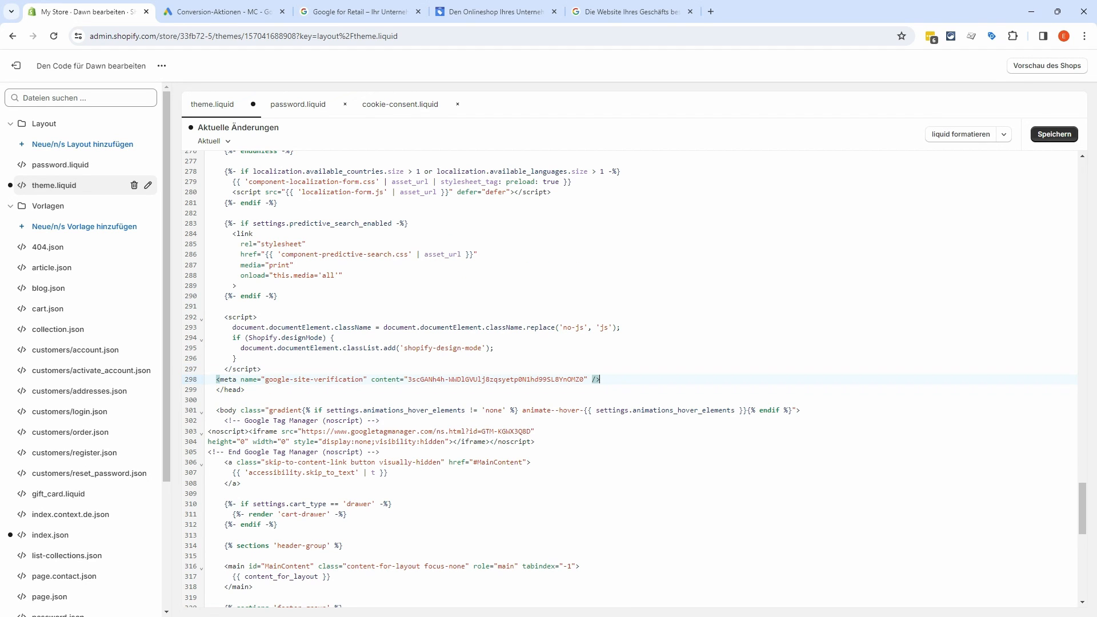
click(1054, 134)
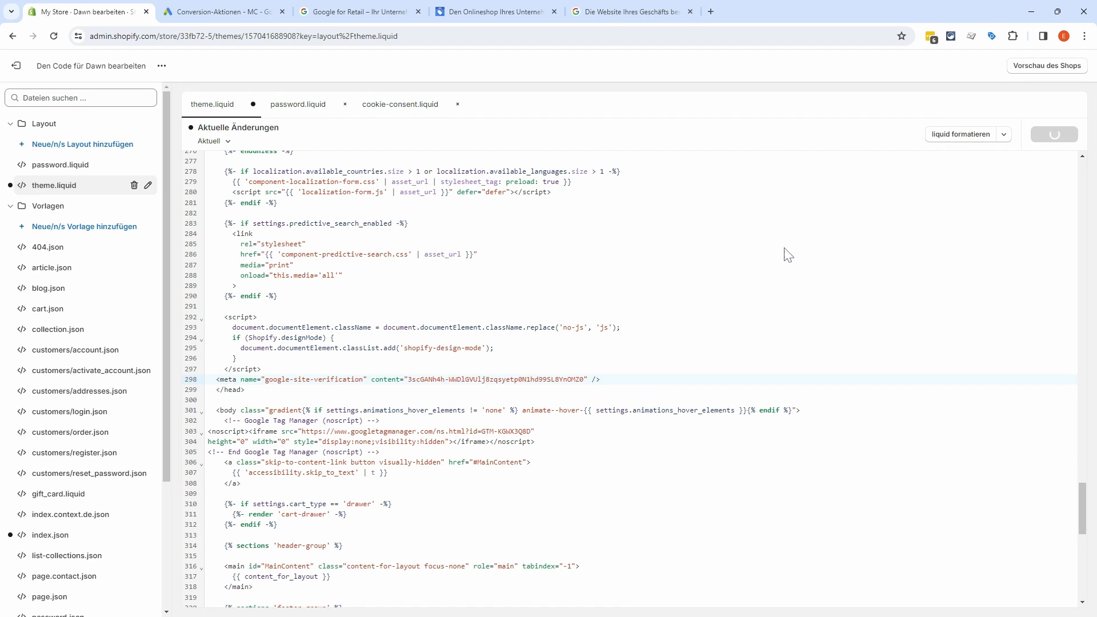
- Return to Merchant Center, submit the online shop for verification and finish the verification page
click(496, 11)
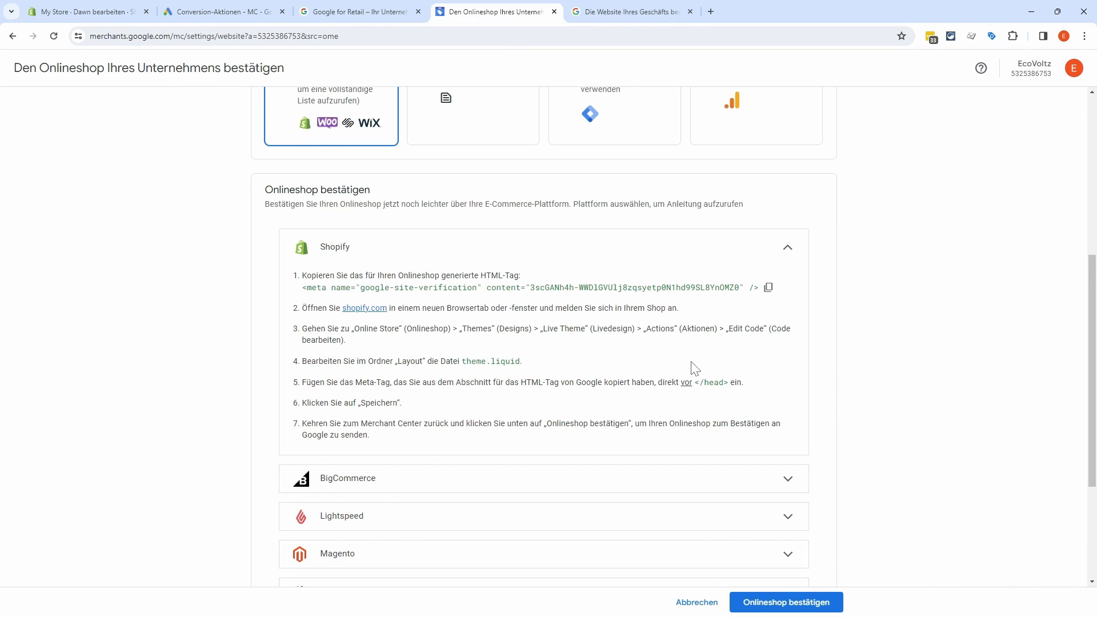
click(797, 604)
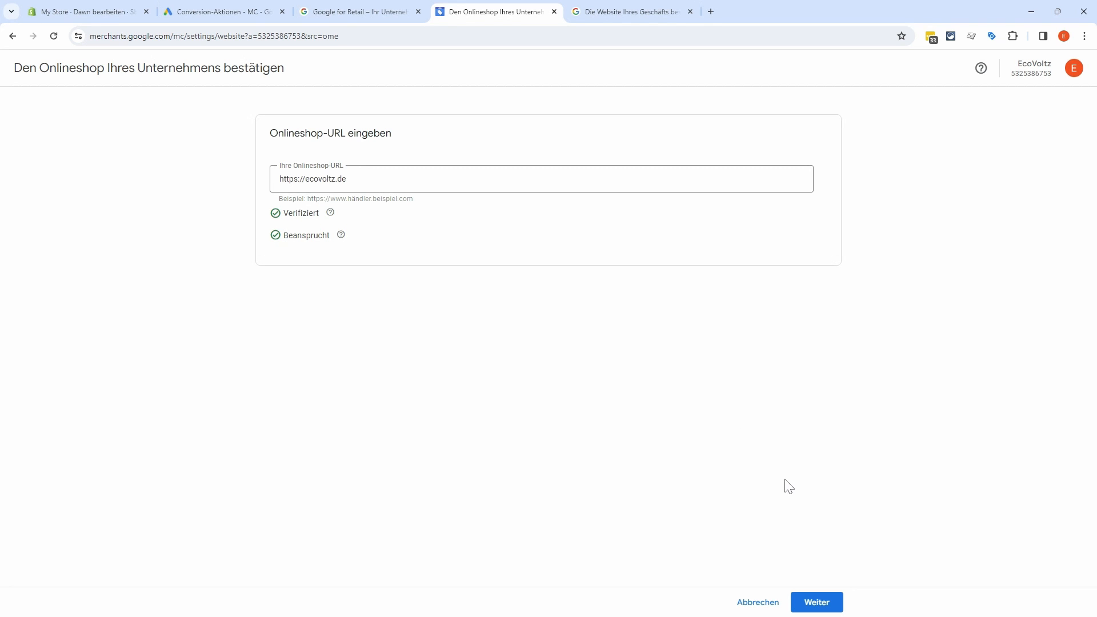
click(817, 602)
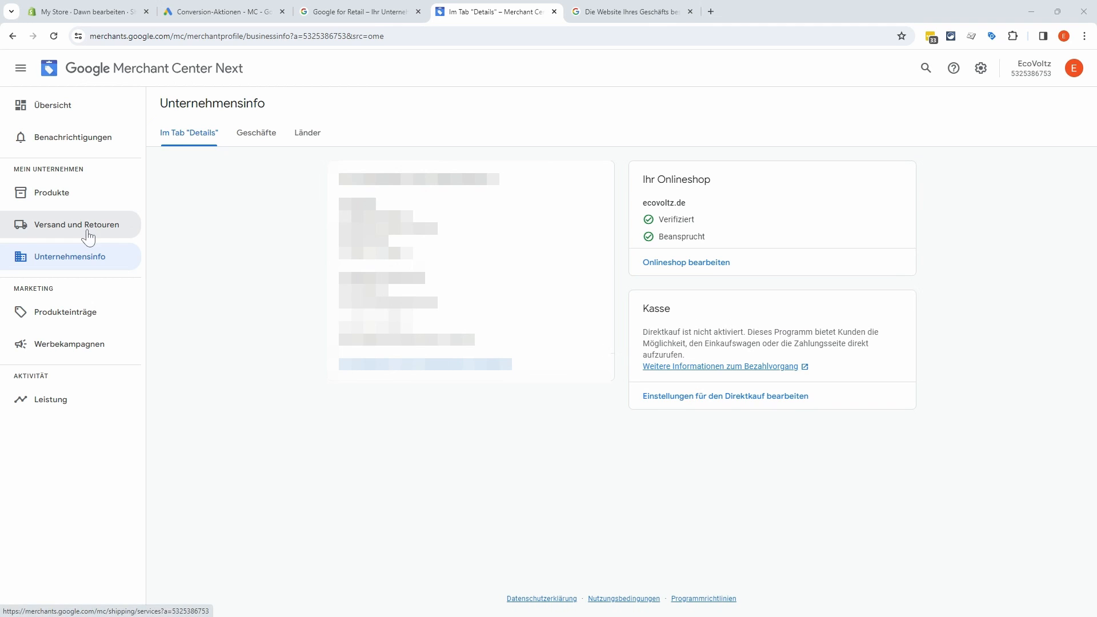
- Start adding shipping information and set Deutschland as the country in which Google presents the products
click(127, 236)
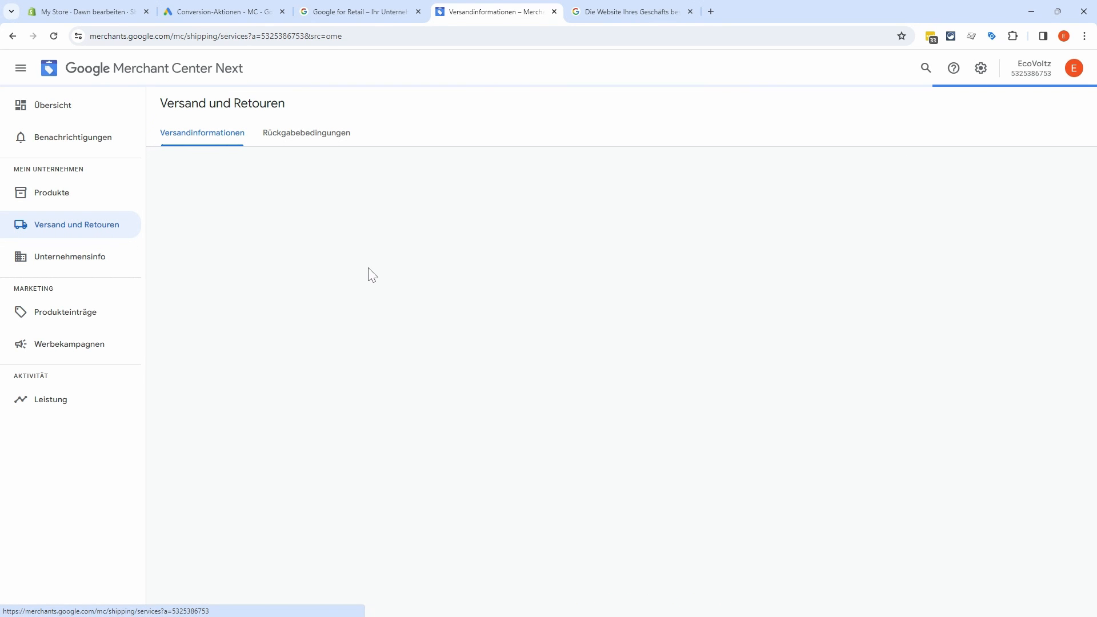
click(462, 222)
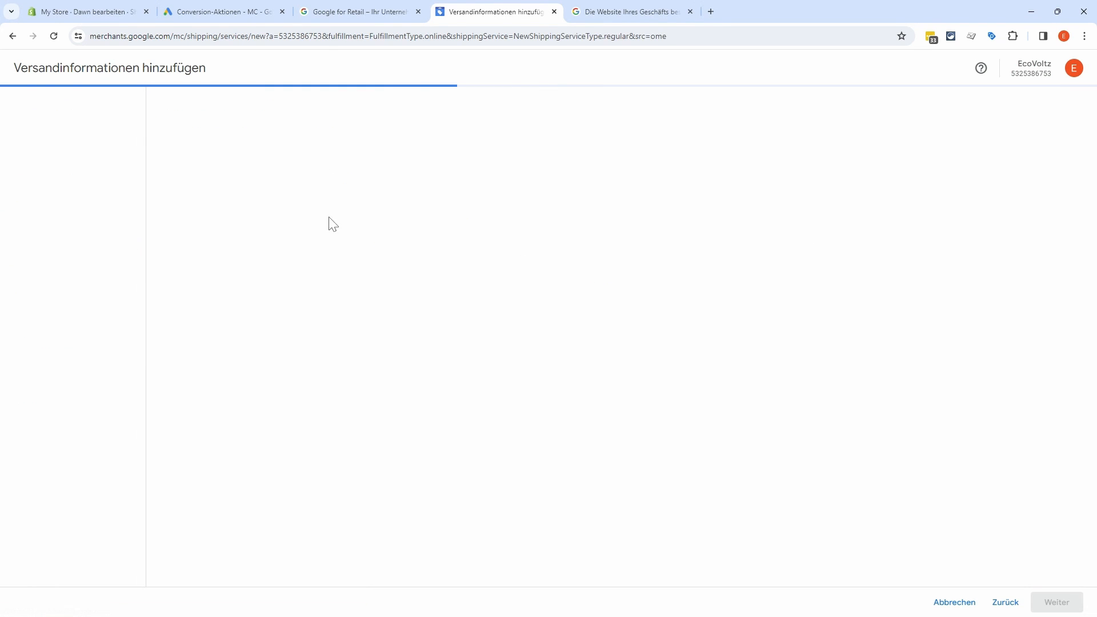
click(378, 295)
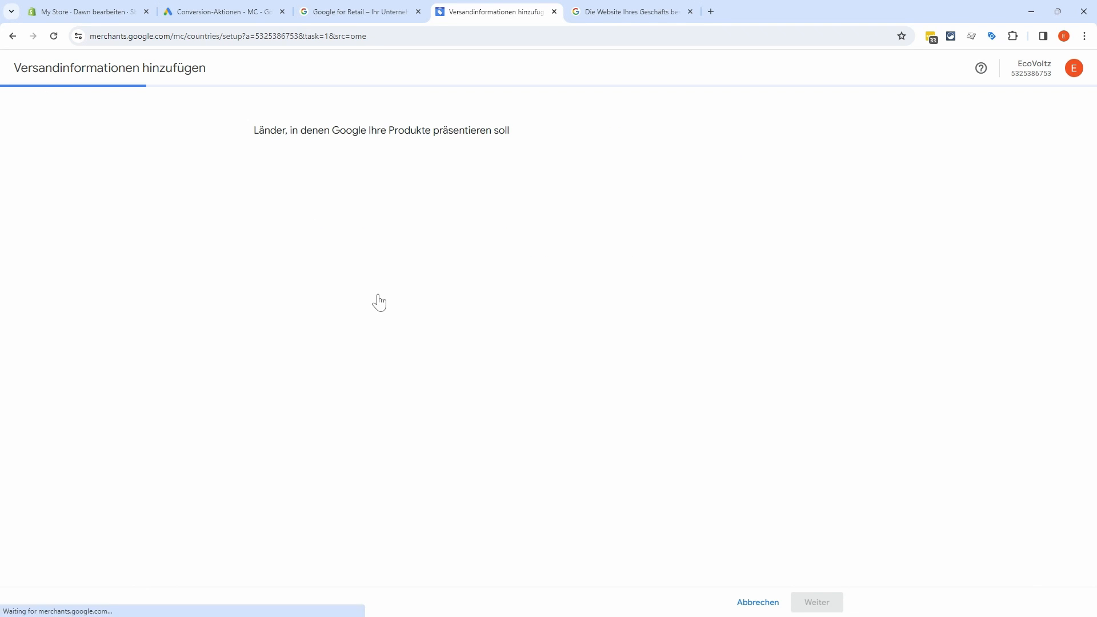
click(306, 194)
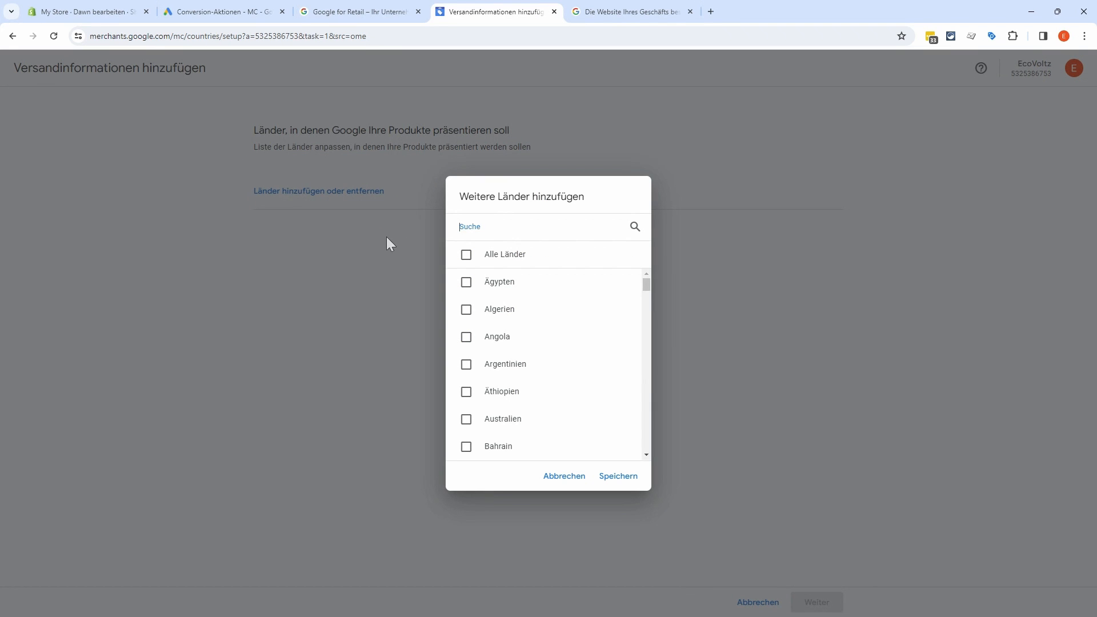
text(de)
click(501, 311)
click(650, 476)
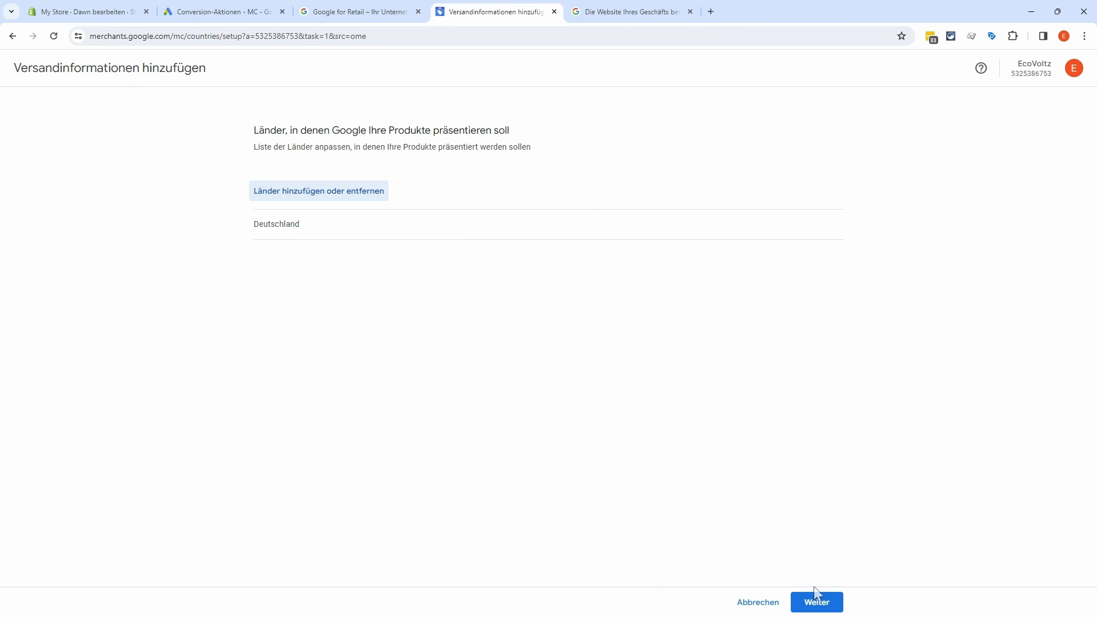
click(814, 599)
click(1057, 603)
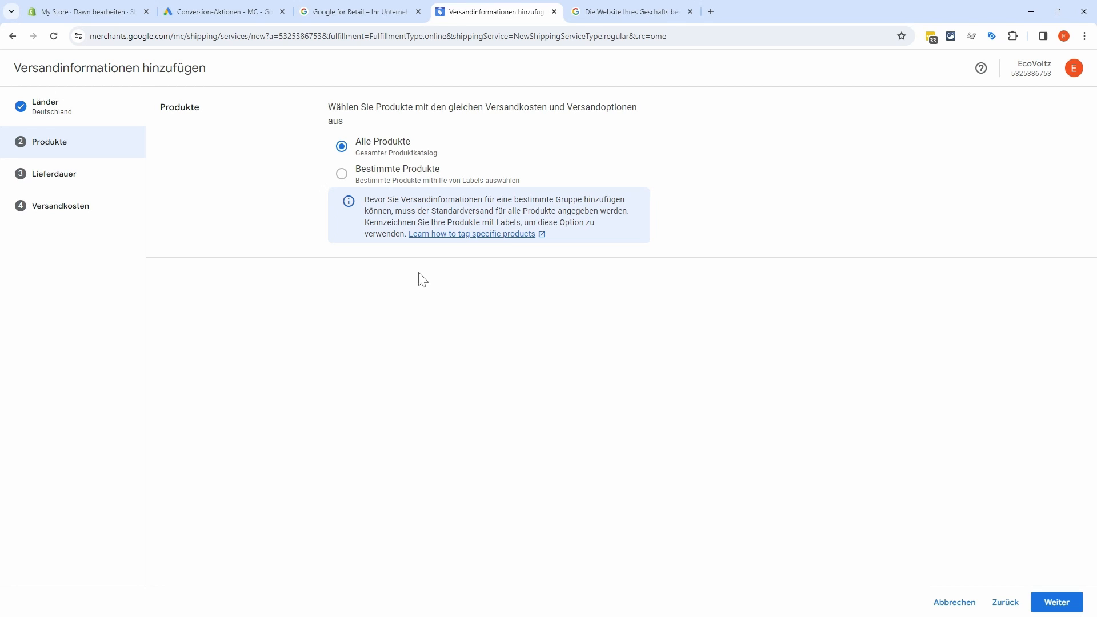
- Save shipping for all products with a 14:00 cutoff, 0–1 days handling and 2–4 days transit Mo.–Sa., and free shipping in EUR
click(1057, 602)
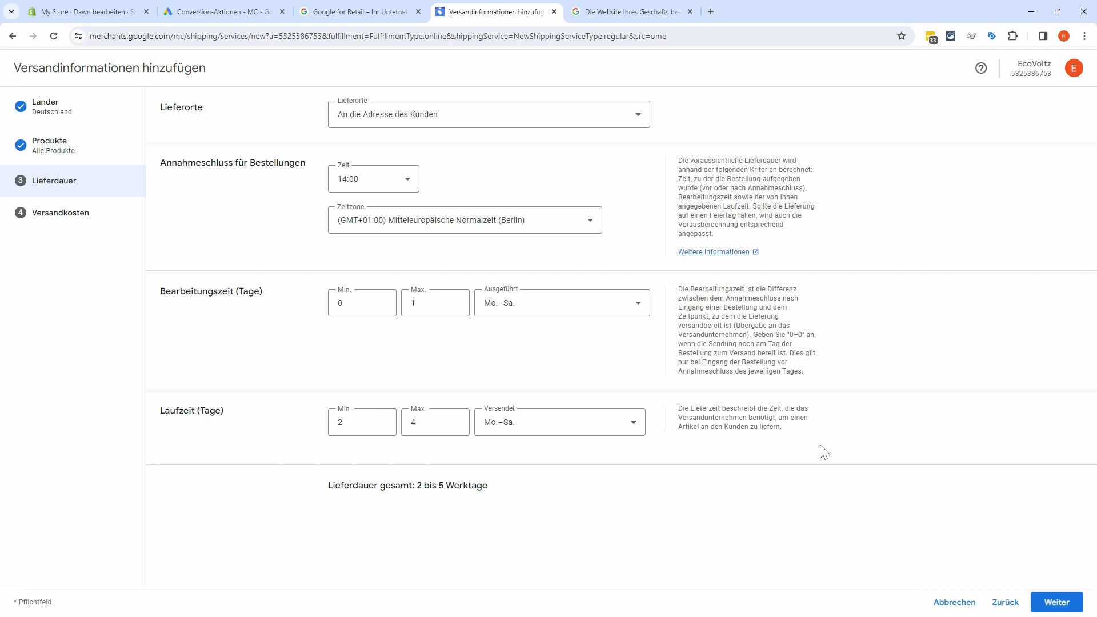
click(1057, 602)
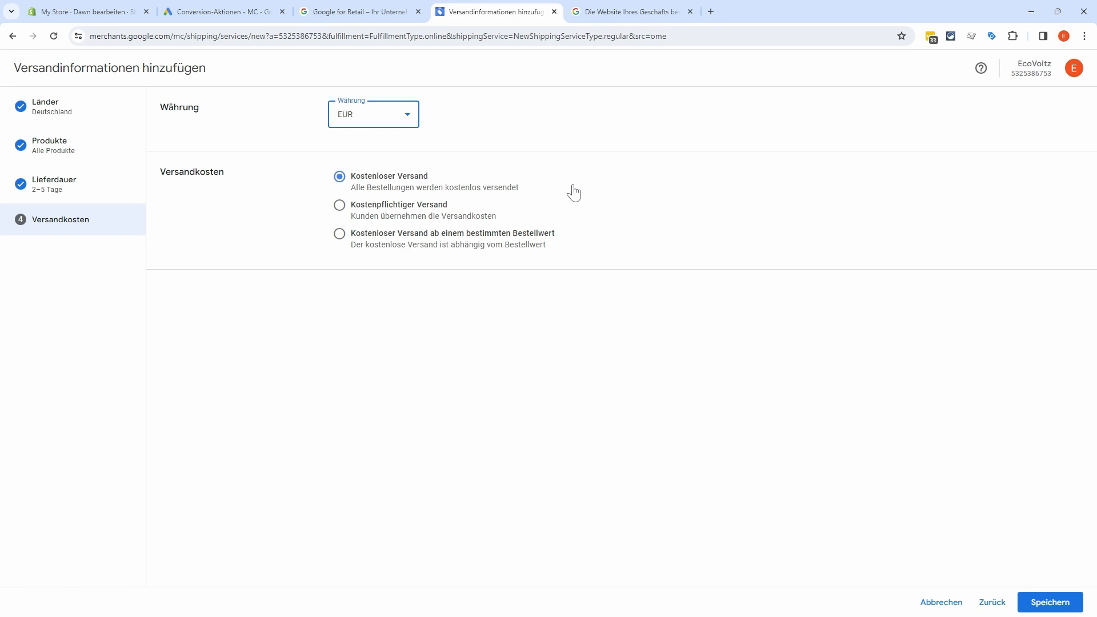
click(1057, 606)
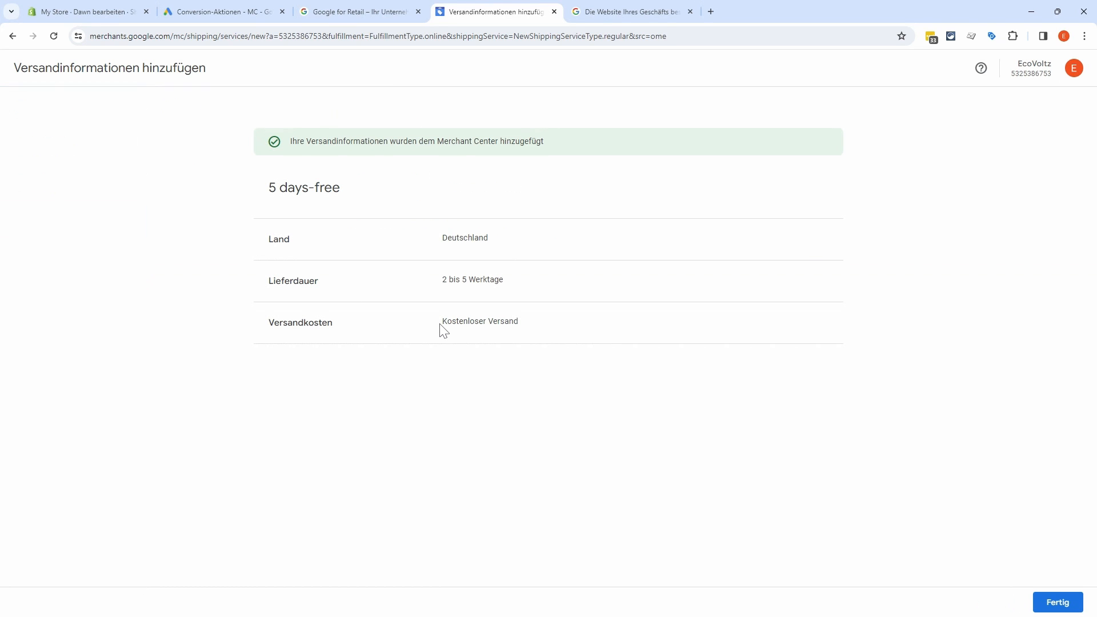
- Close the shipping summary and examine the activate and pause options for the 5 days-free shipping service, leaving it deselected
click(1058, 604)
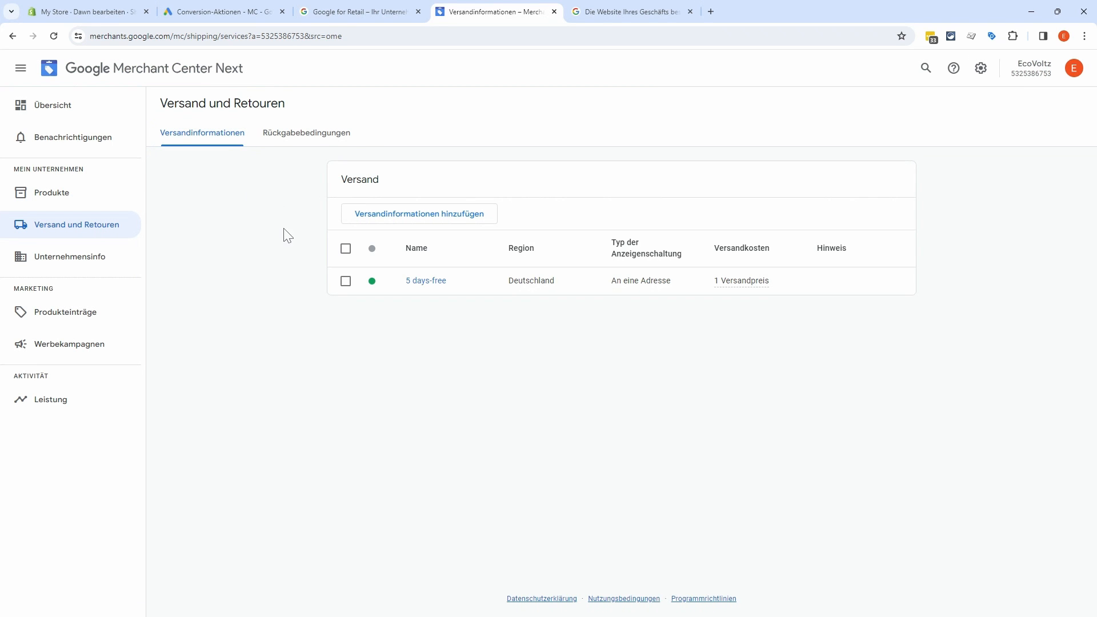
click(379, 282)
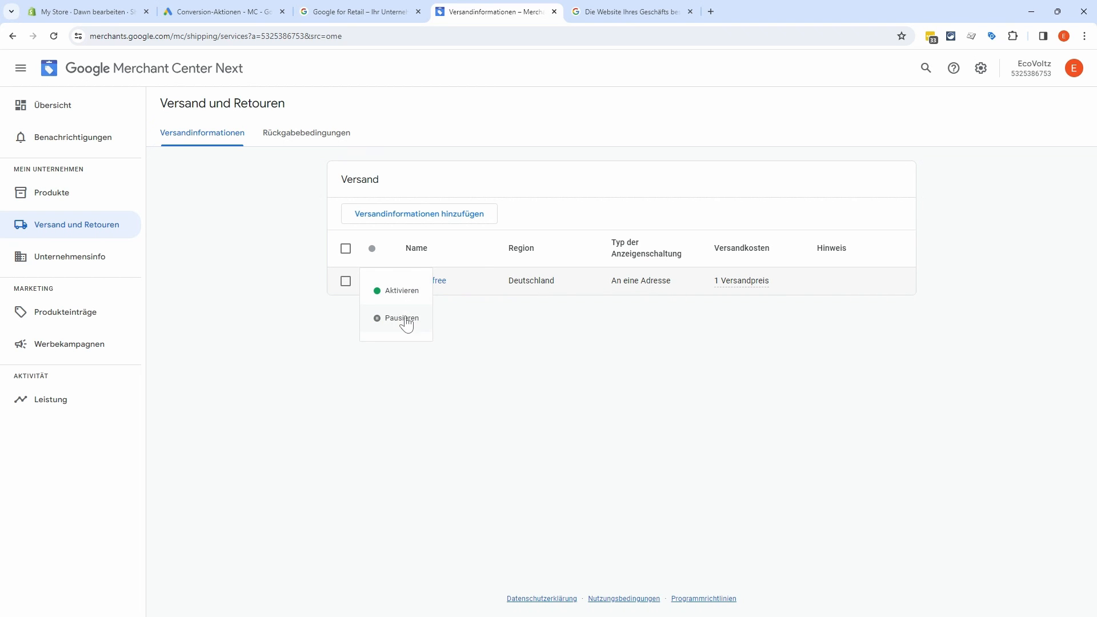
click(295, 275)
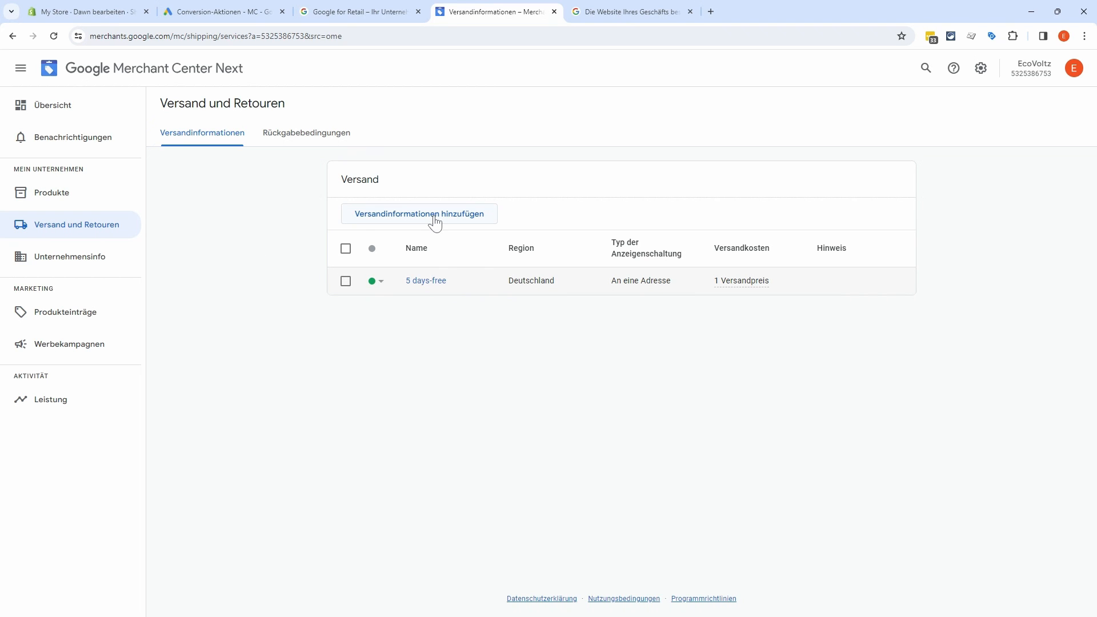
click(346, 281)
click(466, 216)
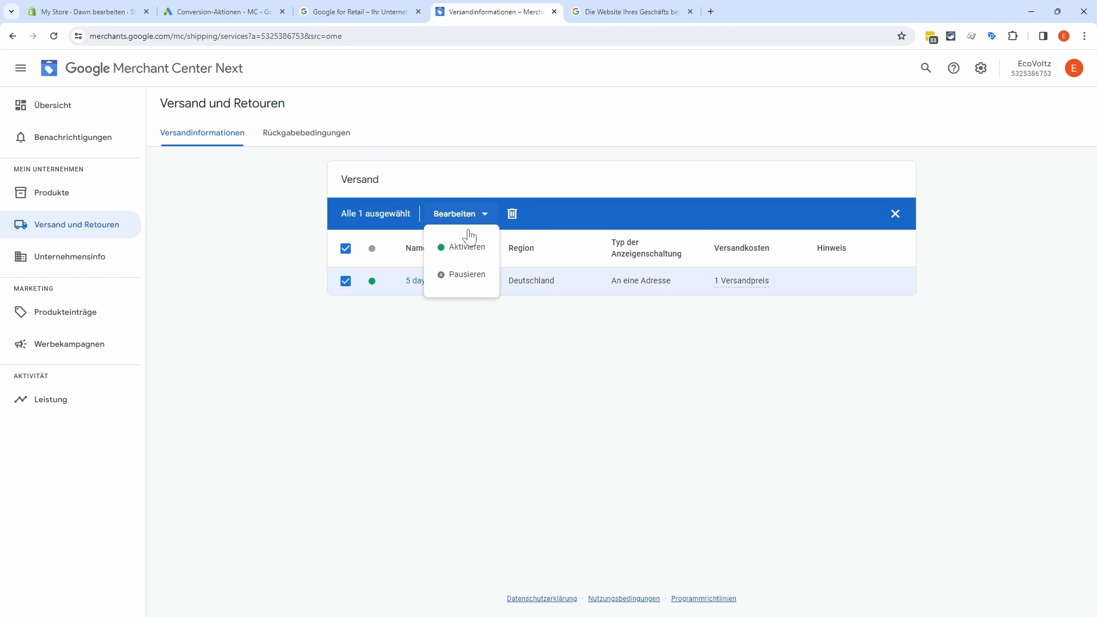
click(428, 350)
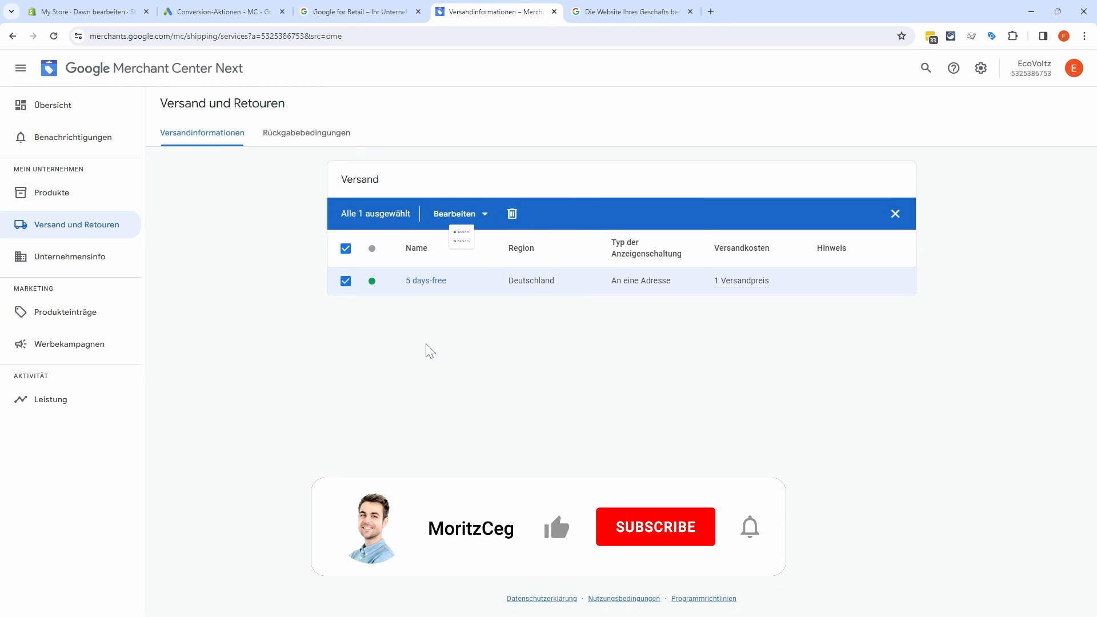
click(345, 249)
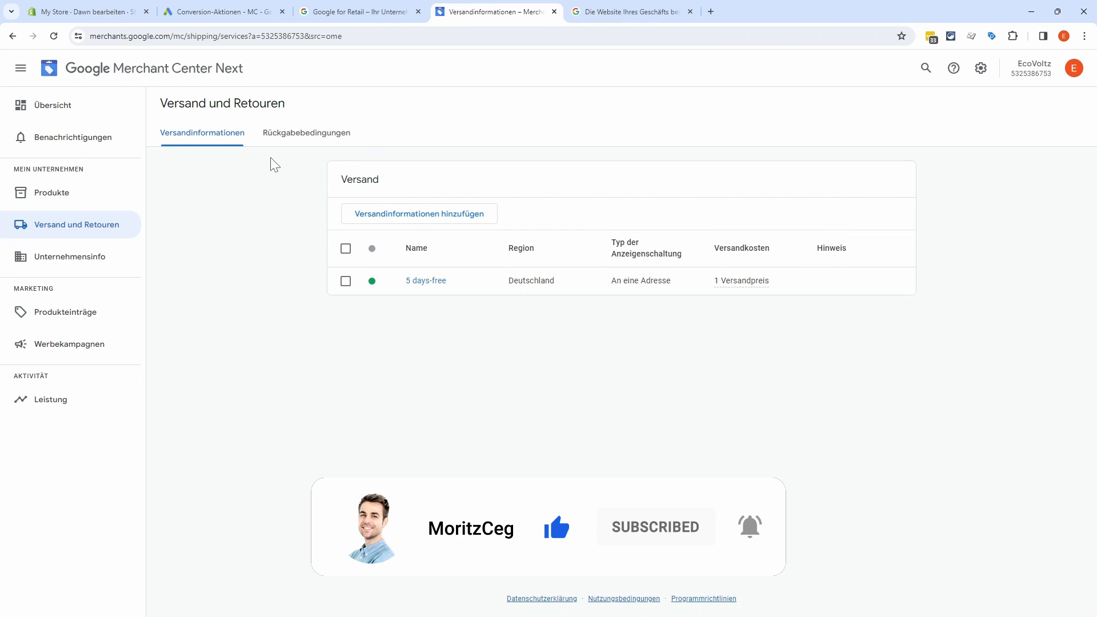
click(340, 138)
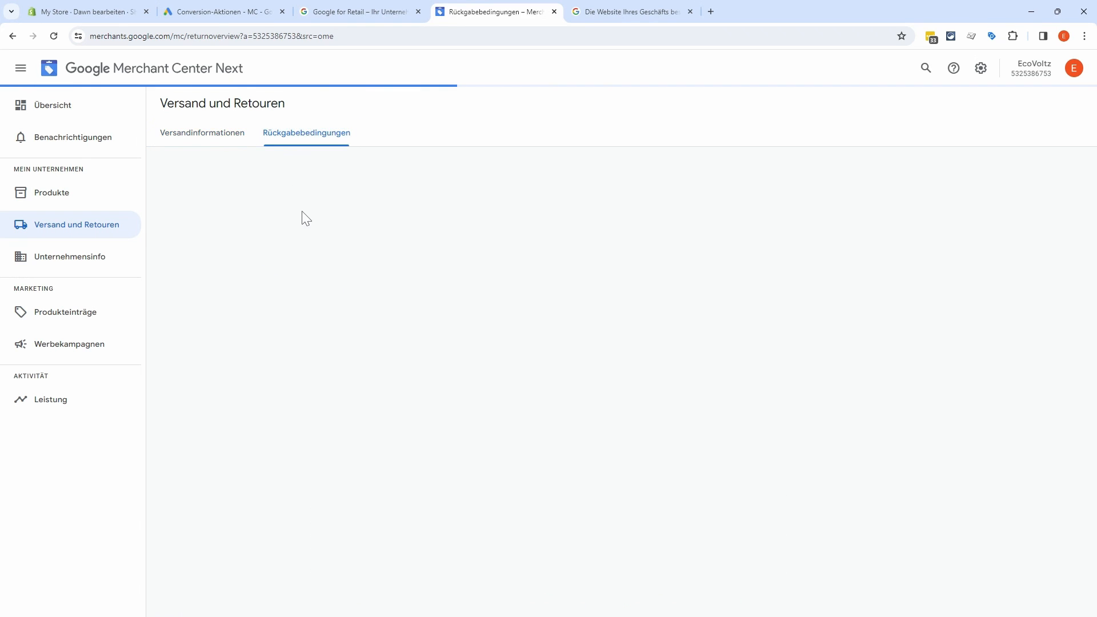
click(422, 257)
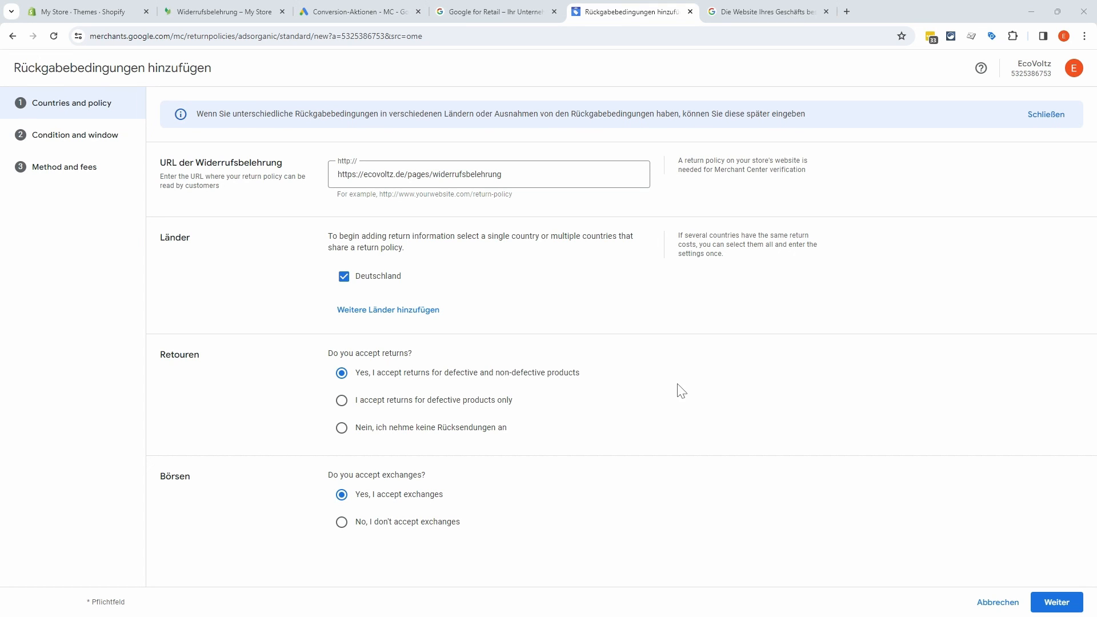
click(1056, 602)
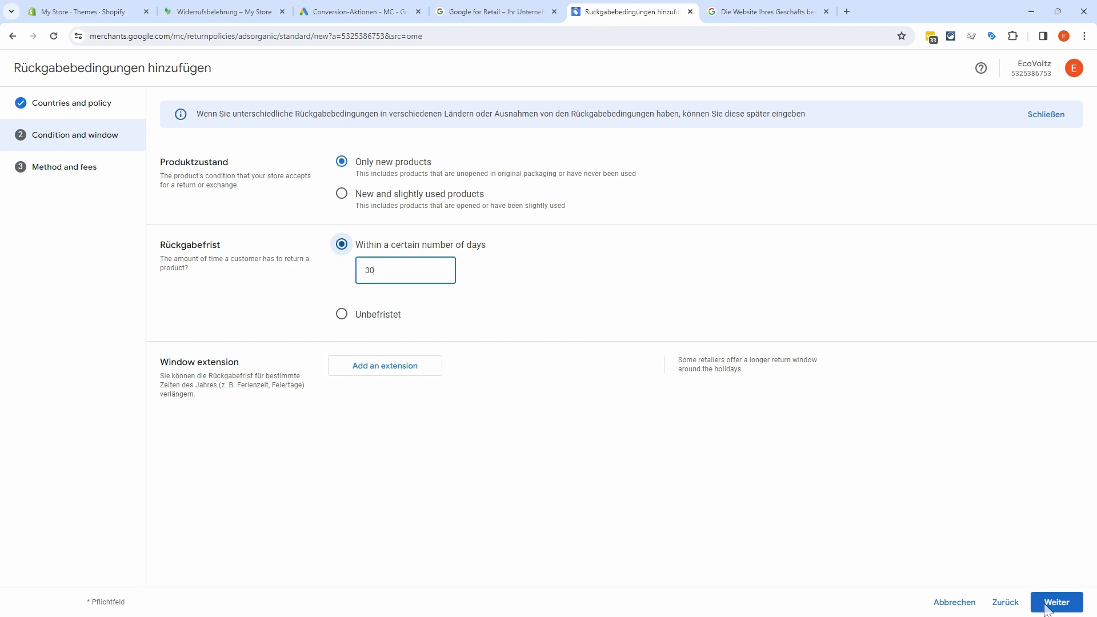
click(1049, 608)
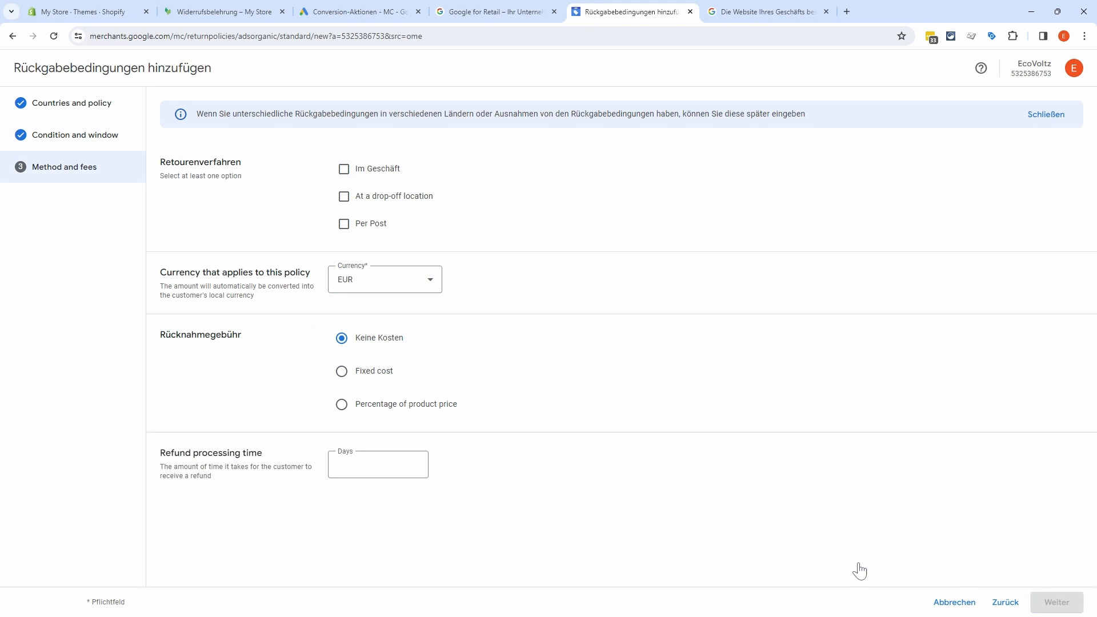
- Set returns at a drop-off location, free of charge in EUR with 14 days refund processing, confirm the policy match and save
click(399, 197)
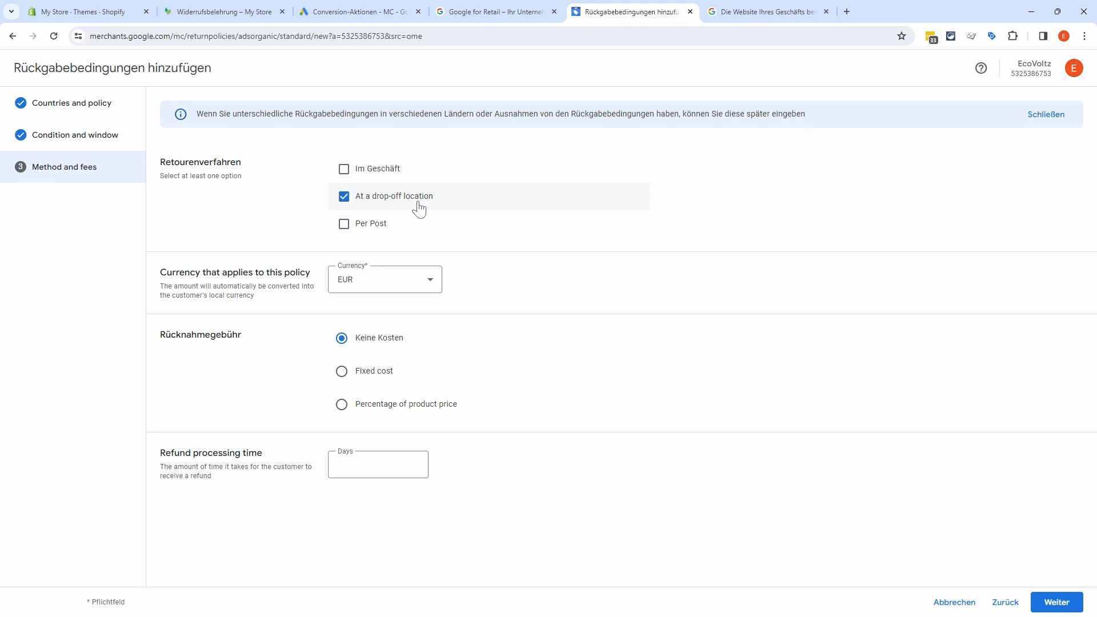
click(381, 460)
click(1055, 604)
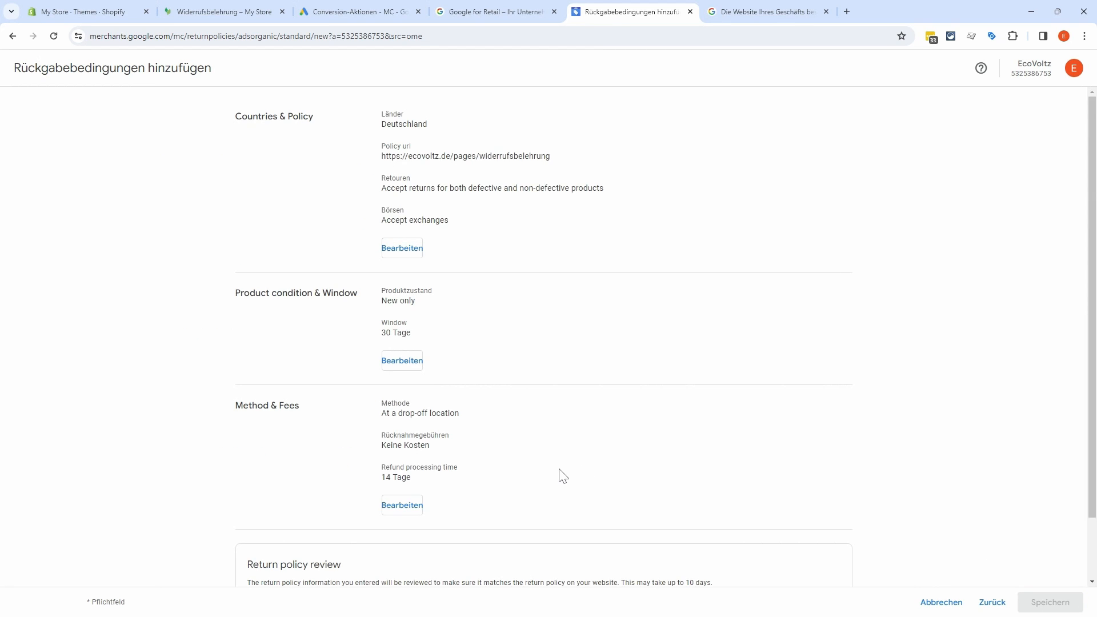
scroll(739, 409, down, 2)
click(262, 553)
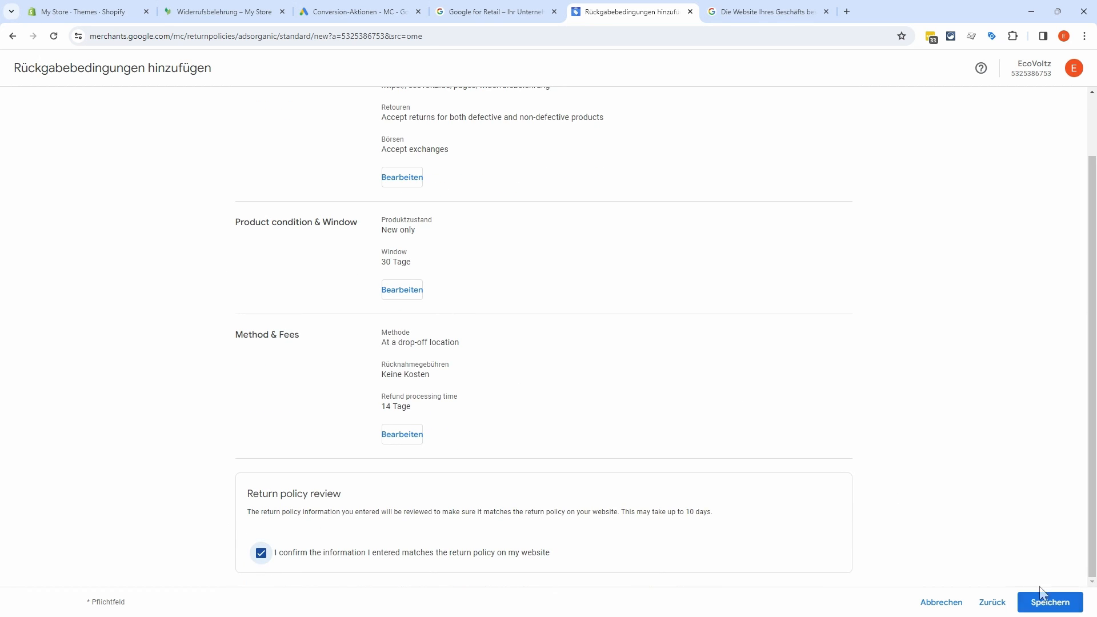
click(1054, 607)
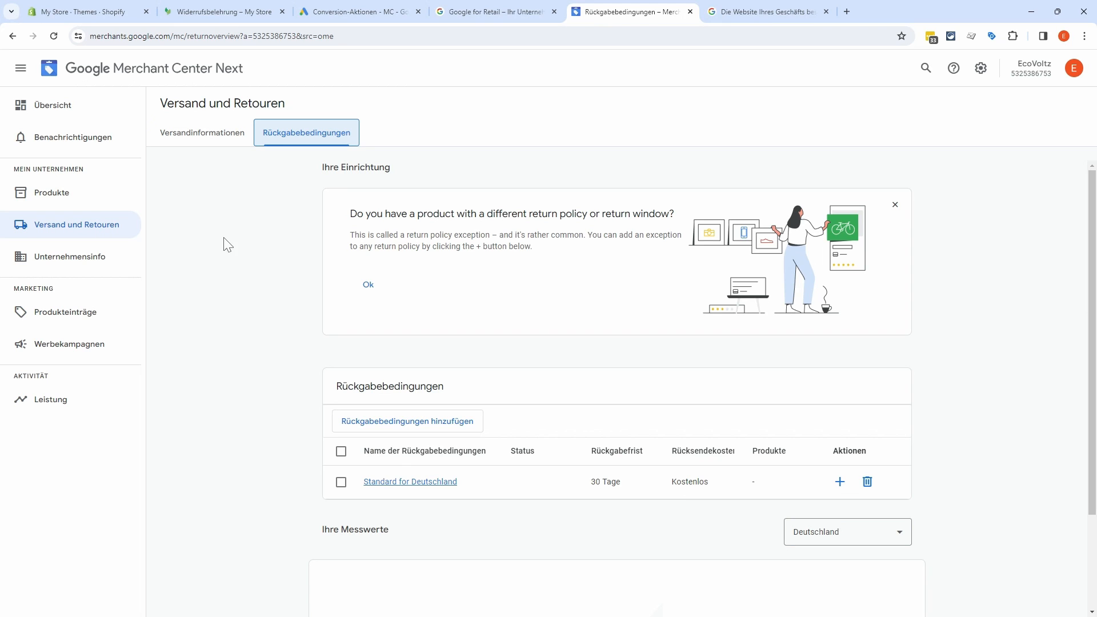
- Check the setup checklist in the overview and start adding products from the product list
click(83, 201)
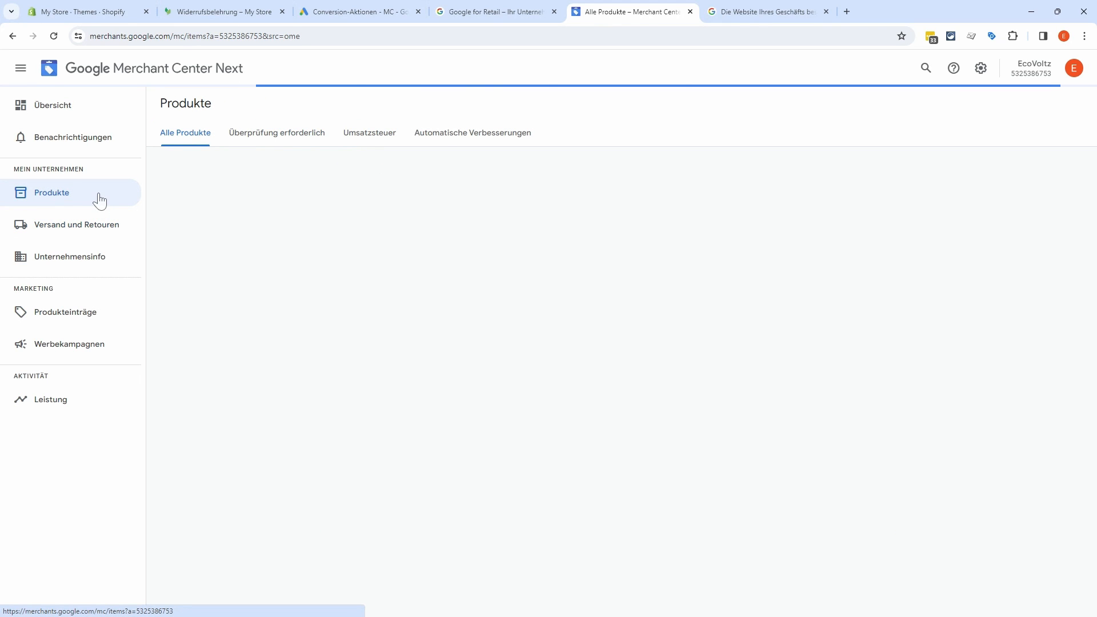
click(65, 112)
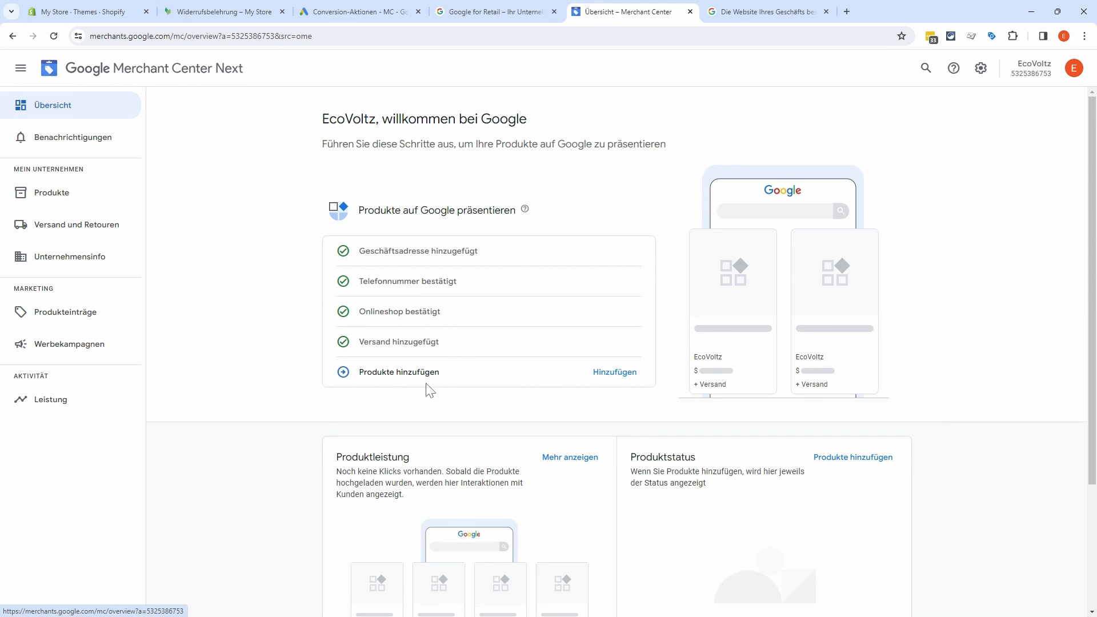
click(86, 193)
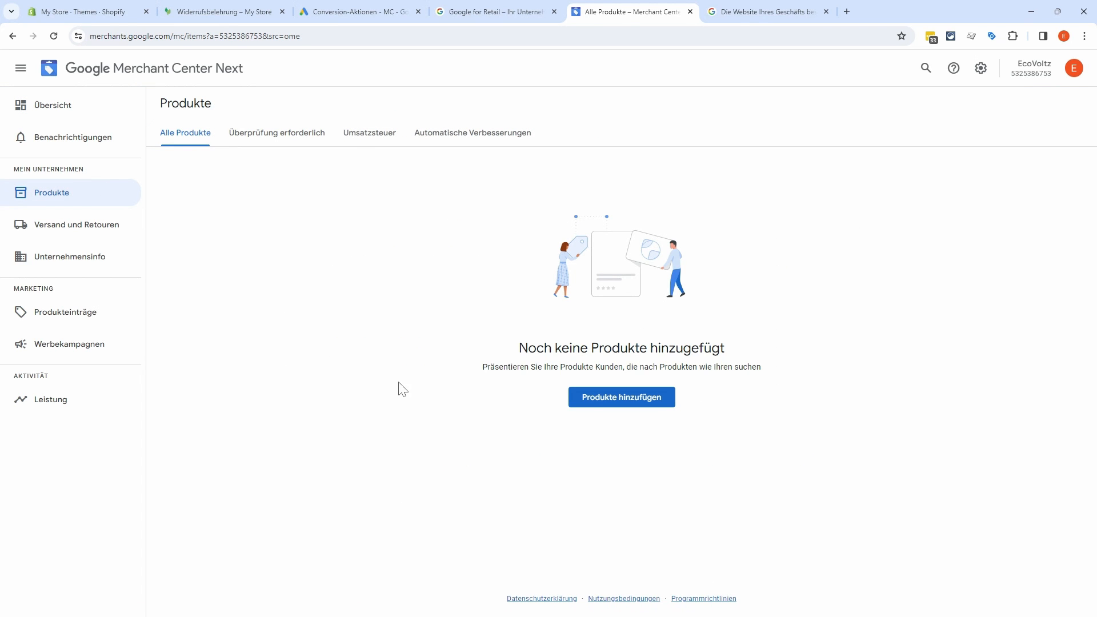
click(611, 404)
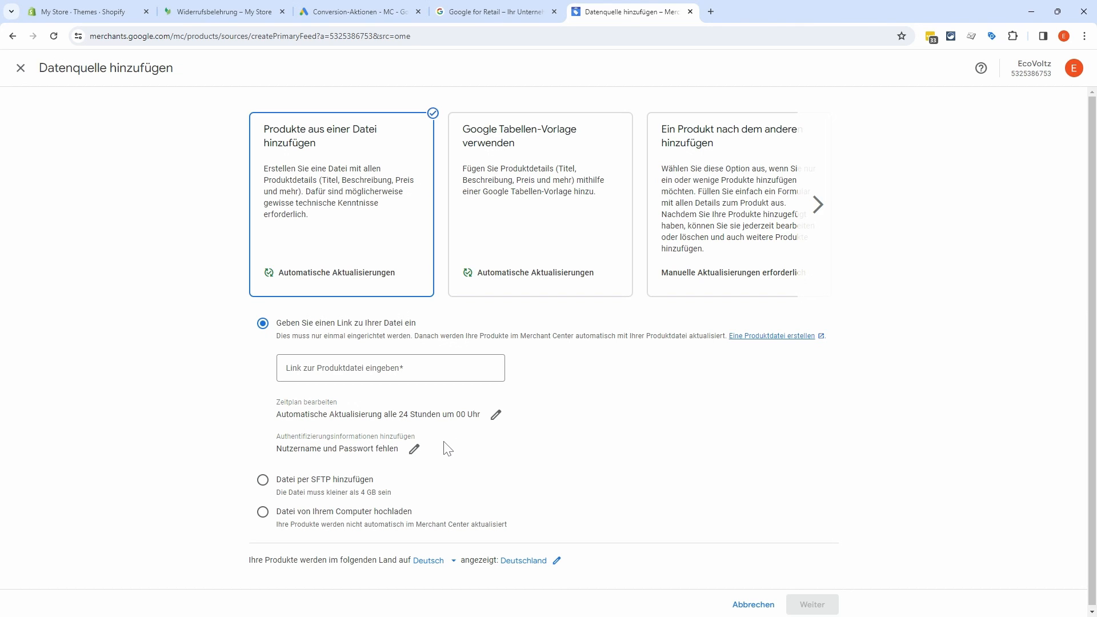
- Examine the data source options for a Google Sheets template, adding products one by one, and the Content API
click(547, 226)
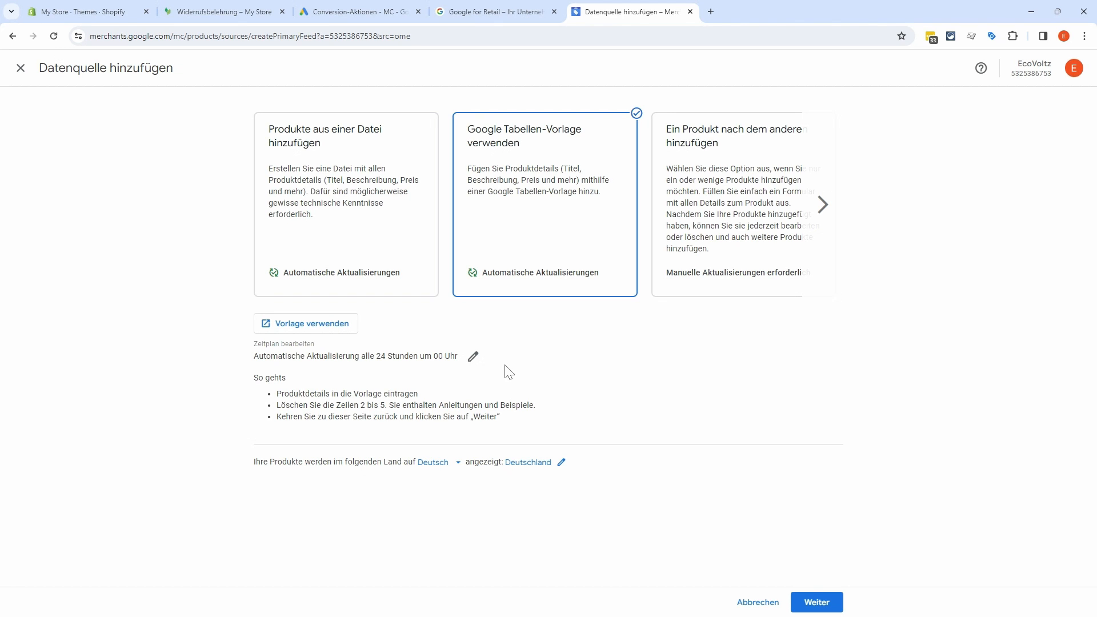
click(759, 255)
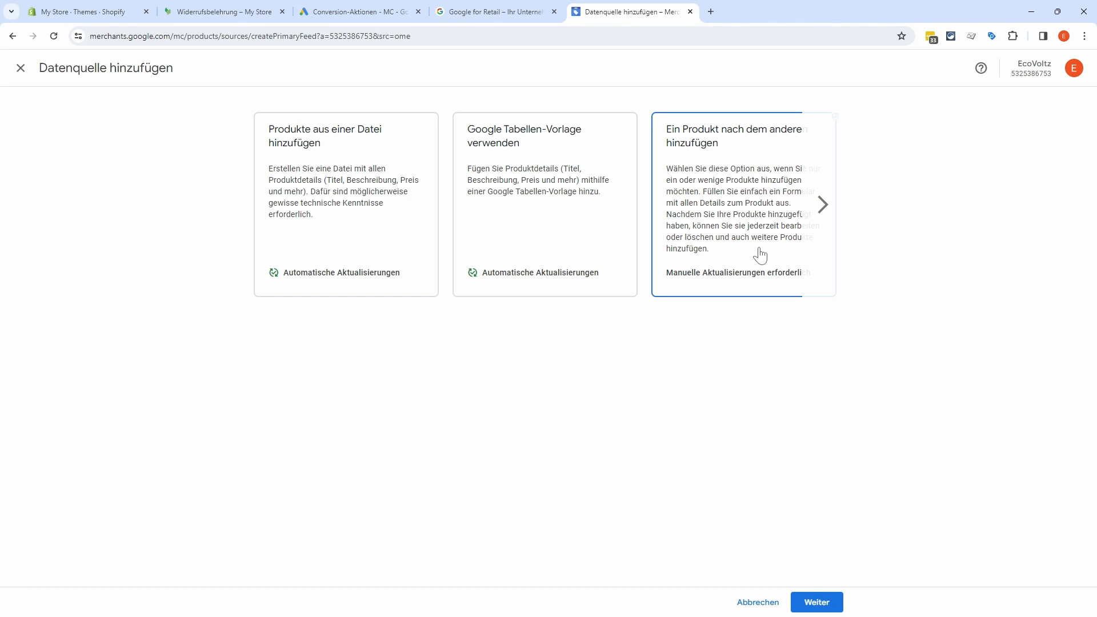
click(823, 204)
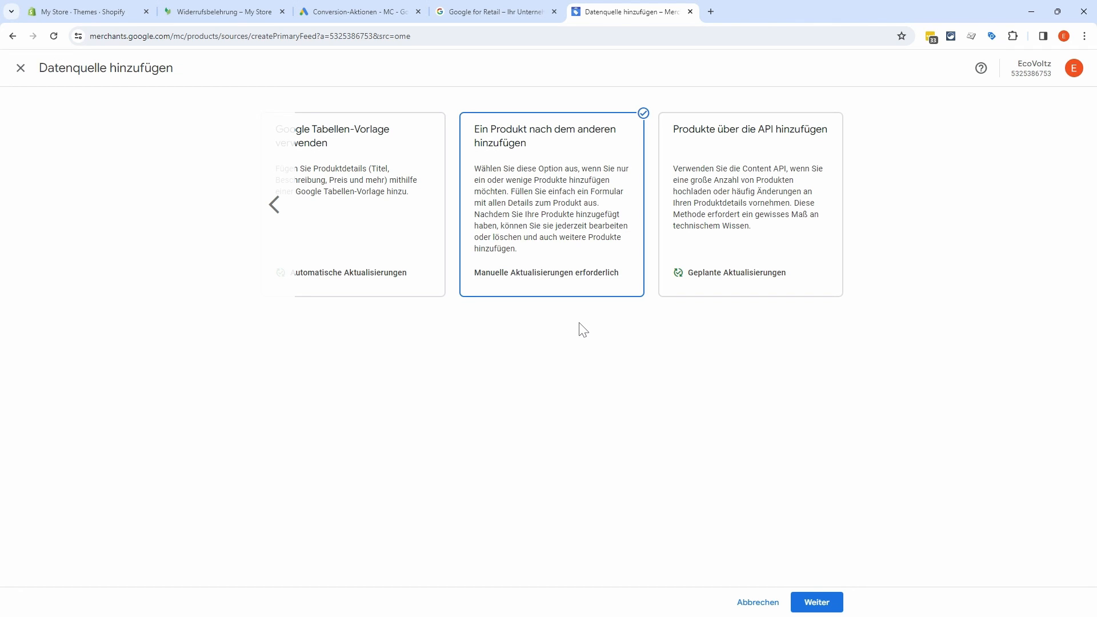
click(777, 249)
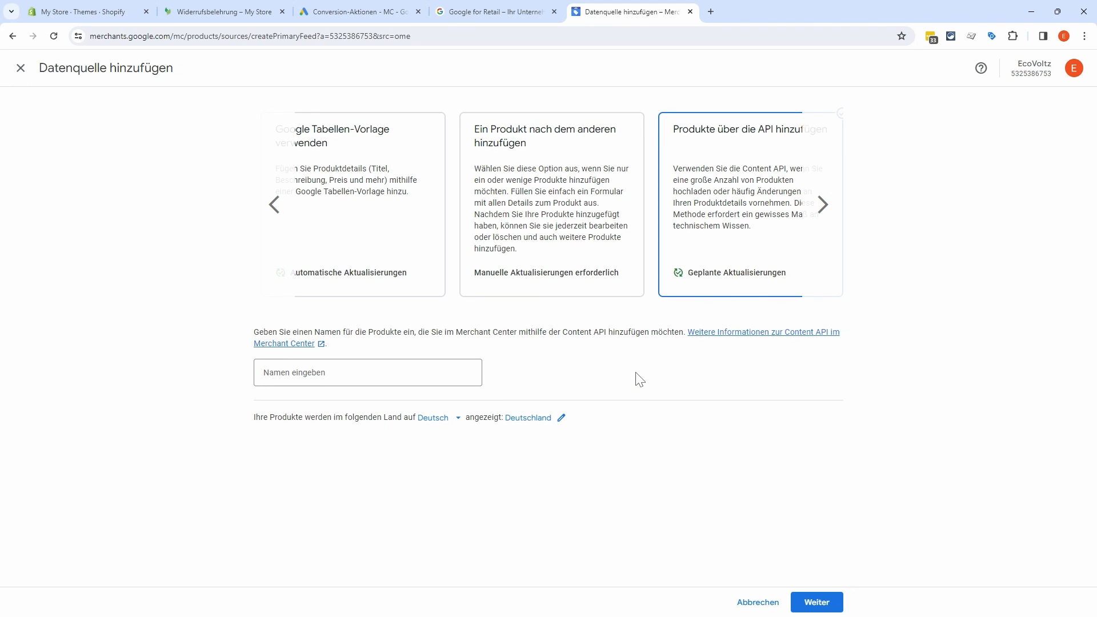
click(274, 206)
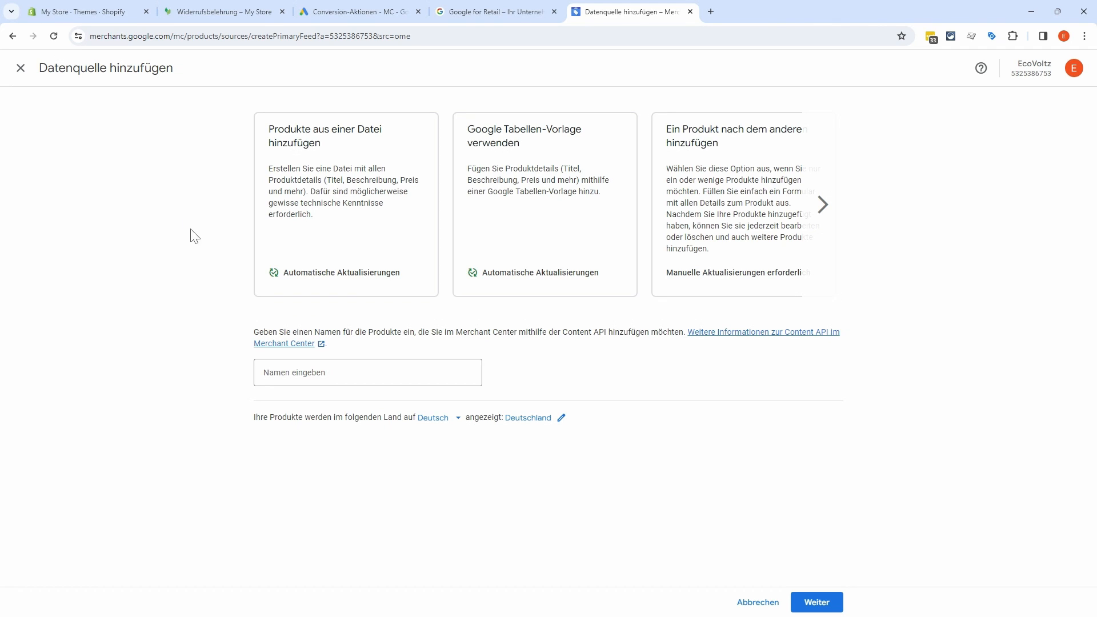
- Switch to Shopify, open the Shopify App Store from the apps and sales channels settings, and search for "multiple google shopping feed"
click(87, 20)
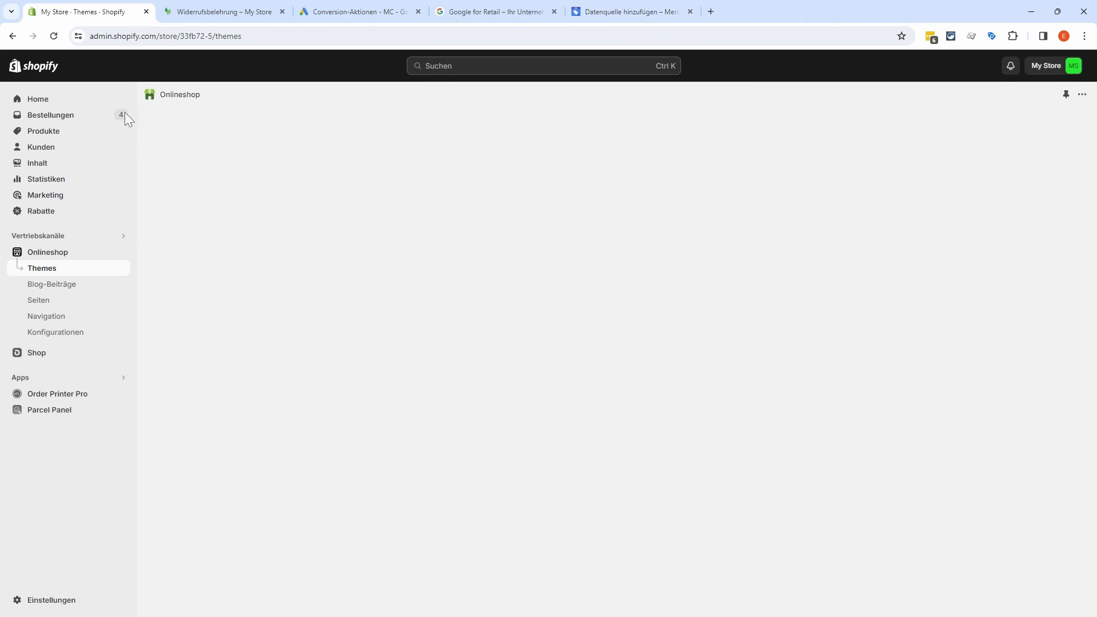
click(80, 600)
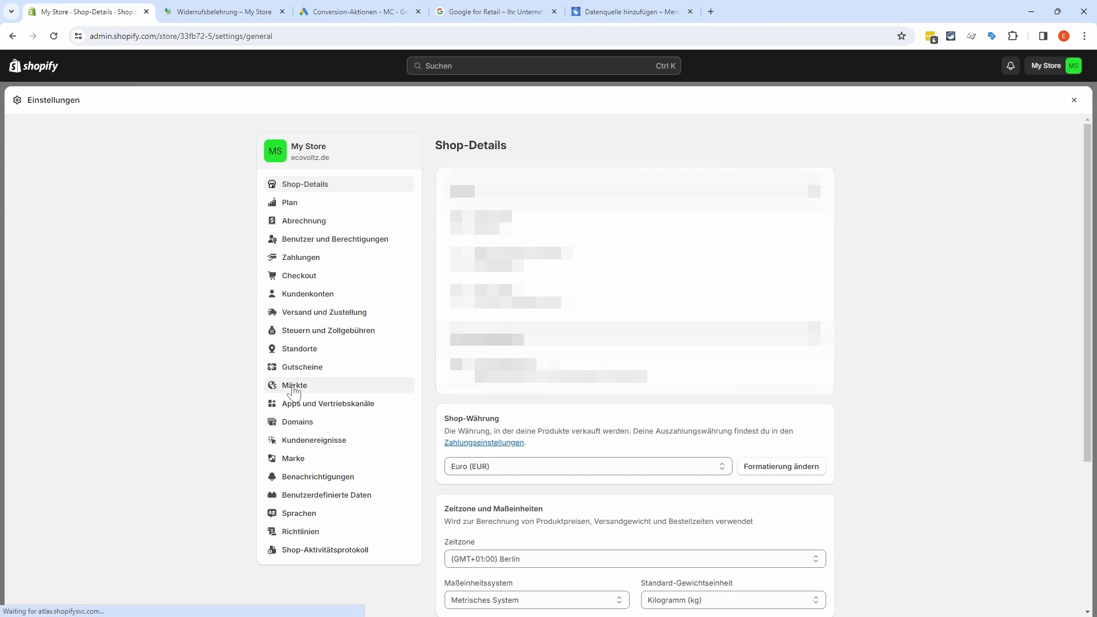
click(334, 405)
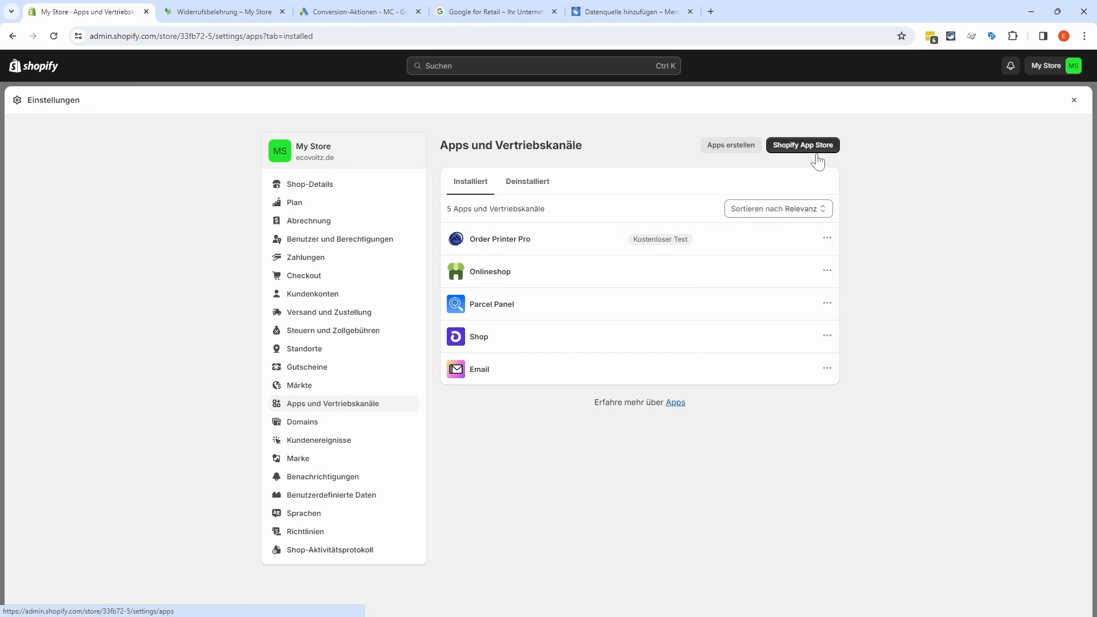
click(820, 146)
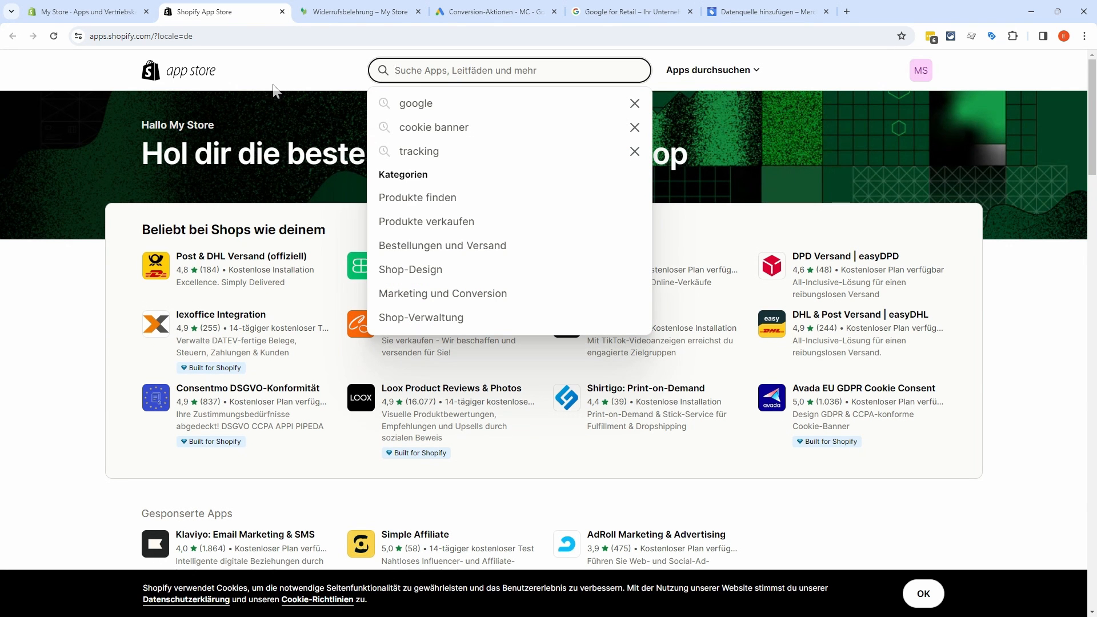
text(multiple google )
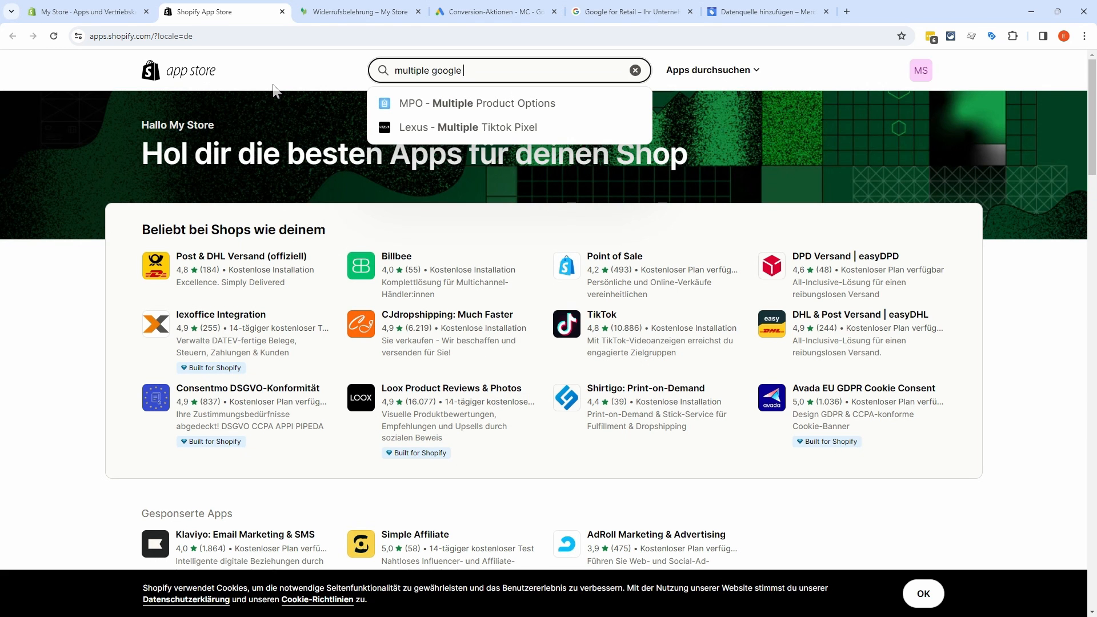
text(shopping feed)
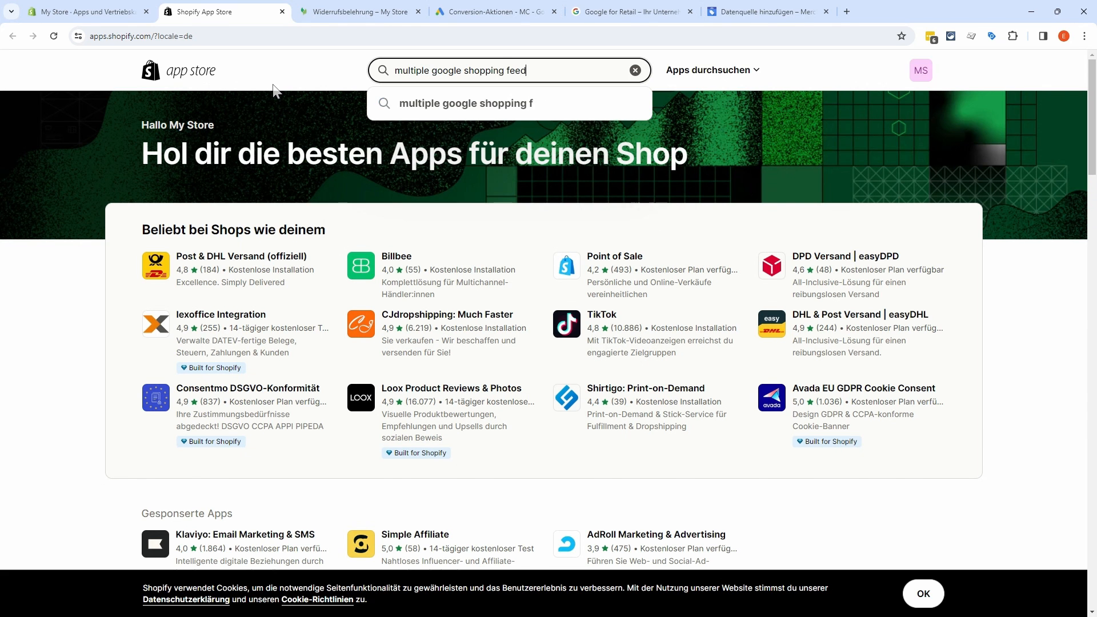
key(Return)
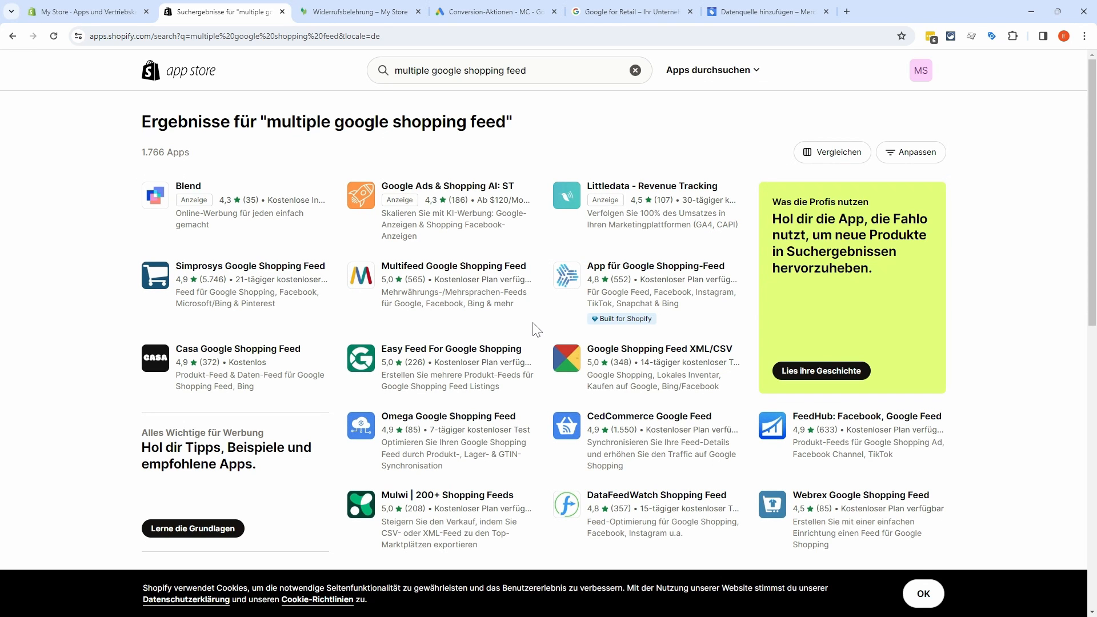
- Open the Multifeed Google Shopping Feed listing, review its pricing plans, and install the app in the store
click(430, 274)
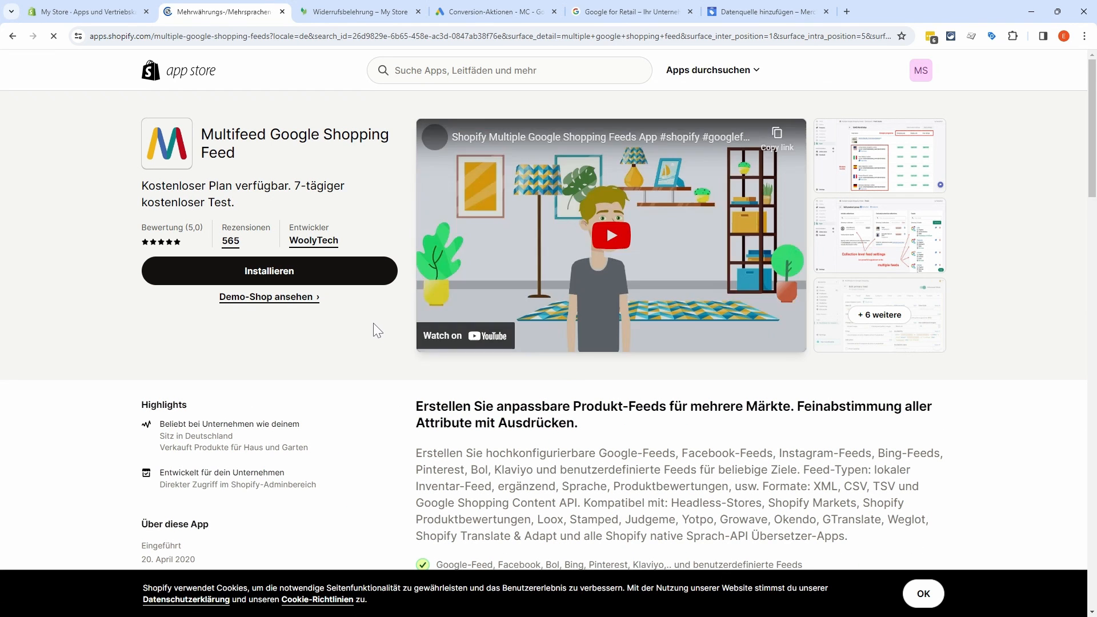
scroll(359, 318, down, 10)
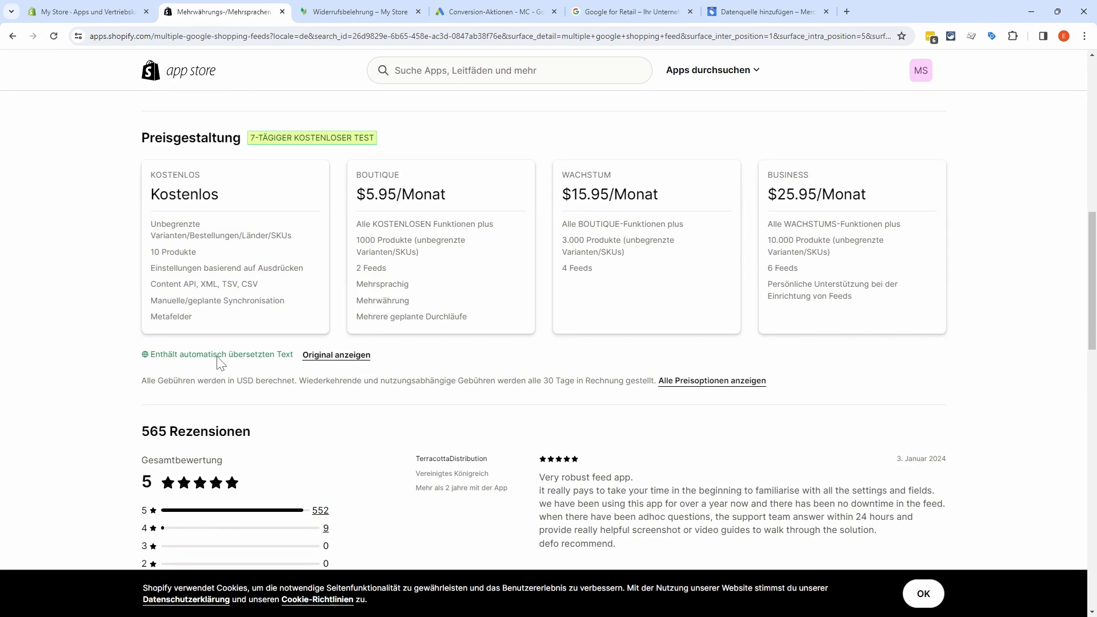
drag(151, 252, 211, 256)
click(209, 251)
scroll(346, 246, up, 10)
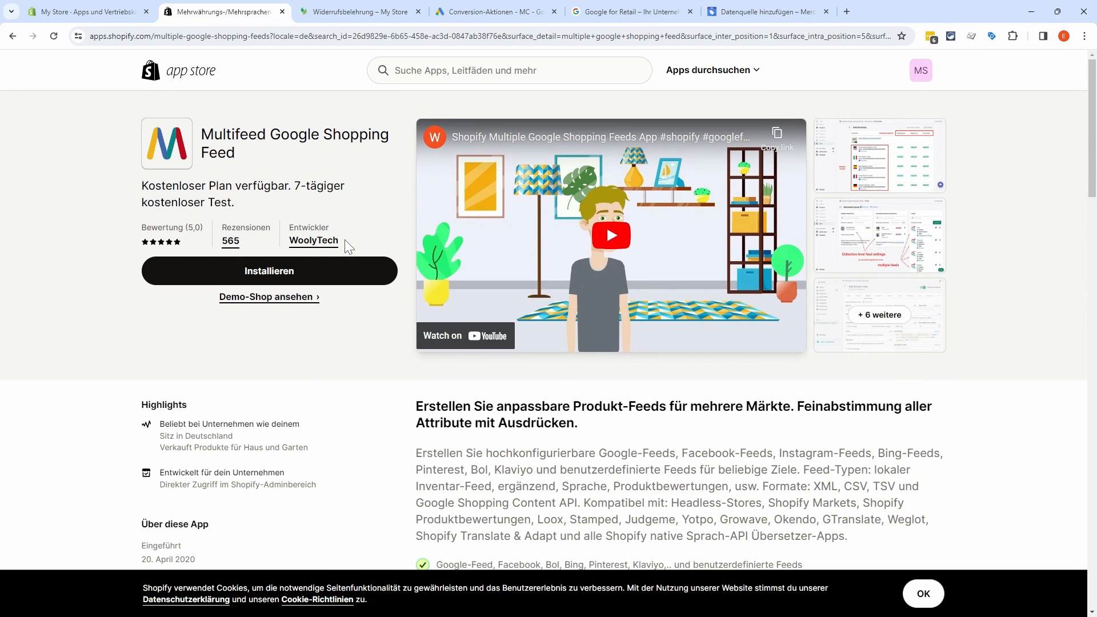
click(321, 279)
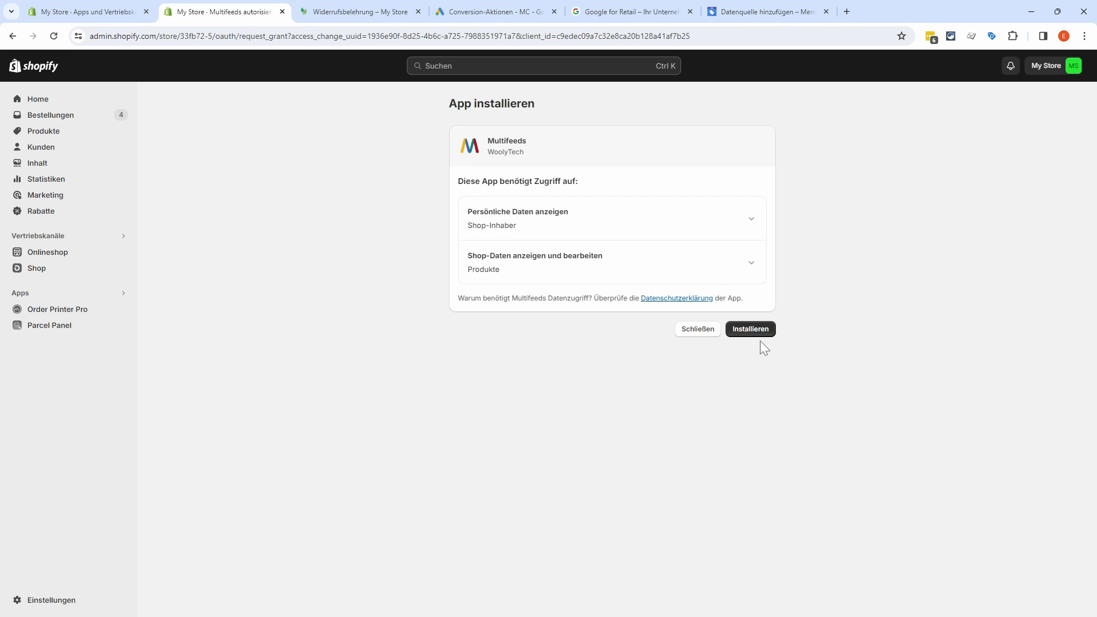
click(762, 335)
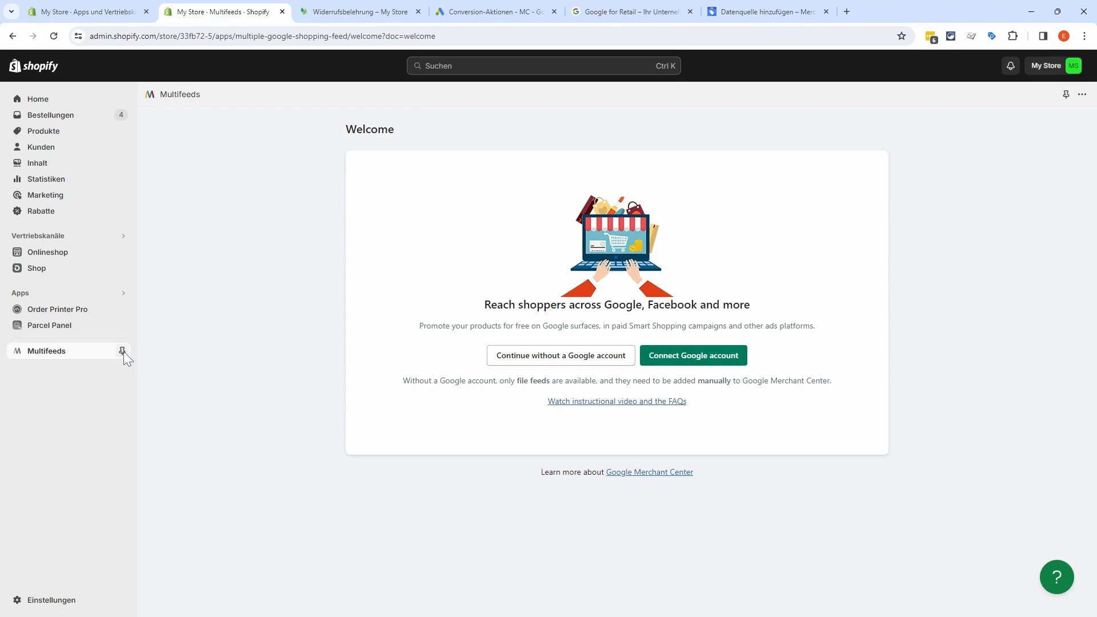
- Pin the Multifeeds app to the store navigation and connect the Google account to it
click(122, 350)
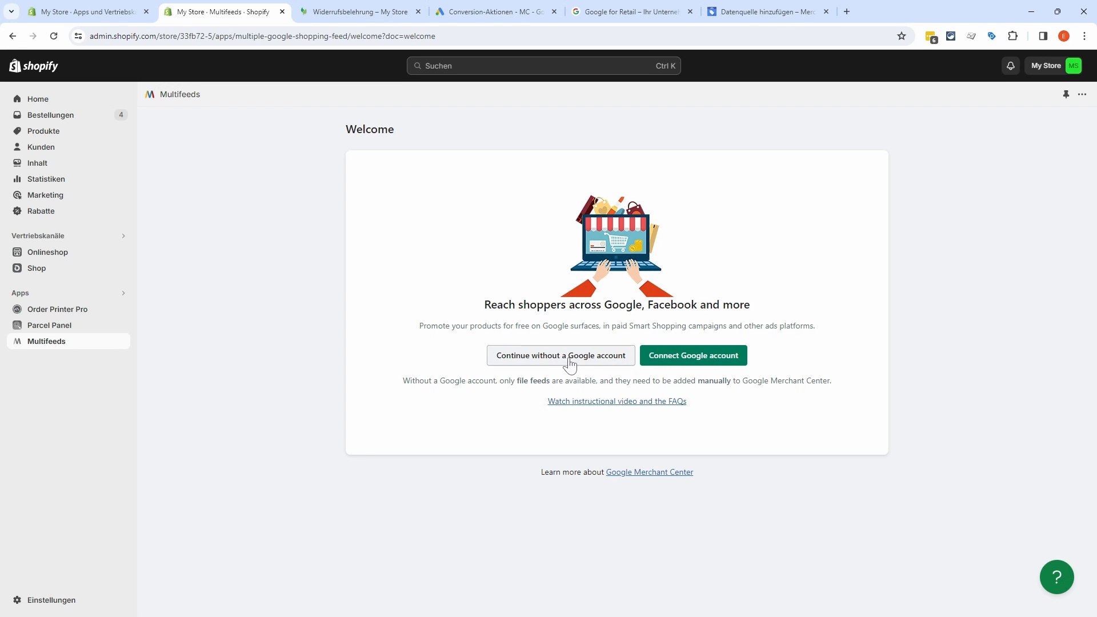
click(711, 363)
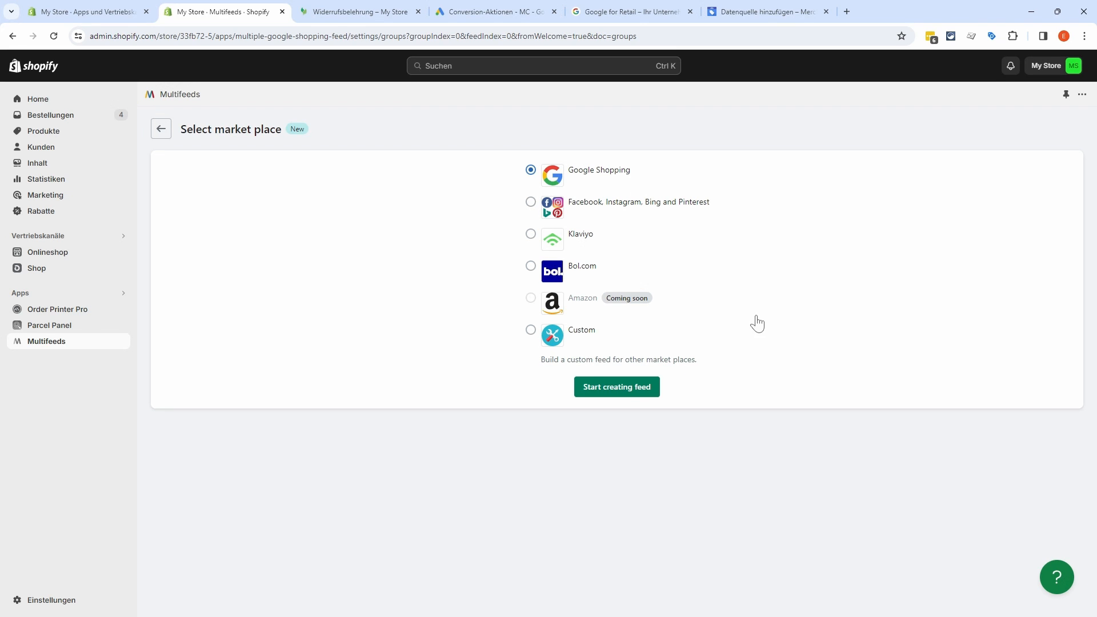
- Create a primary Google Shopping feed named "Multifeeds V1" and link it to the EcoVoltz merchant account
click(624, 388)
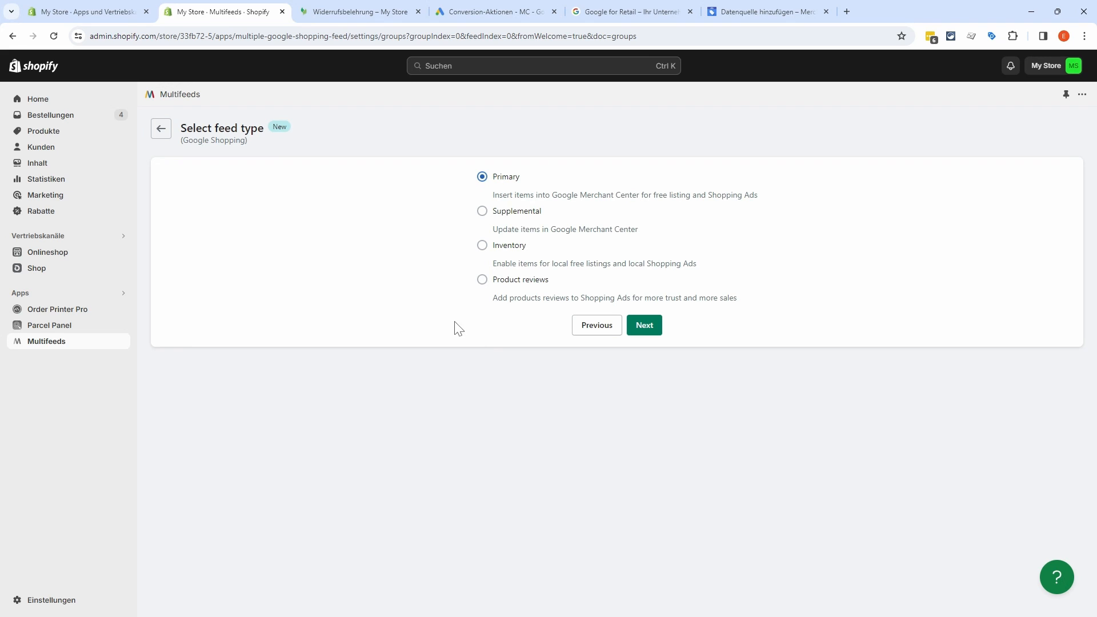
click(650, 337)
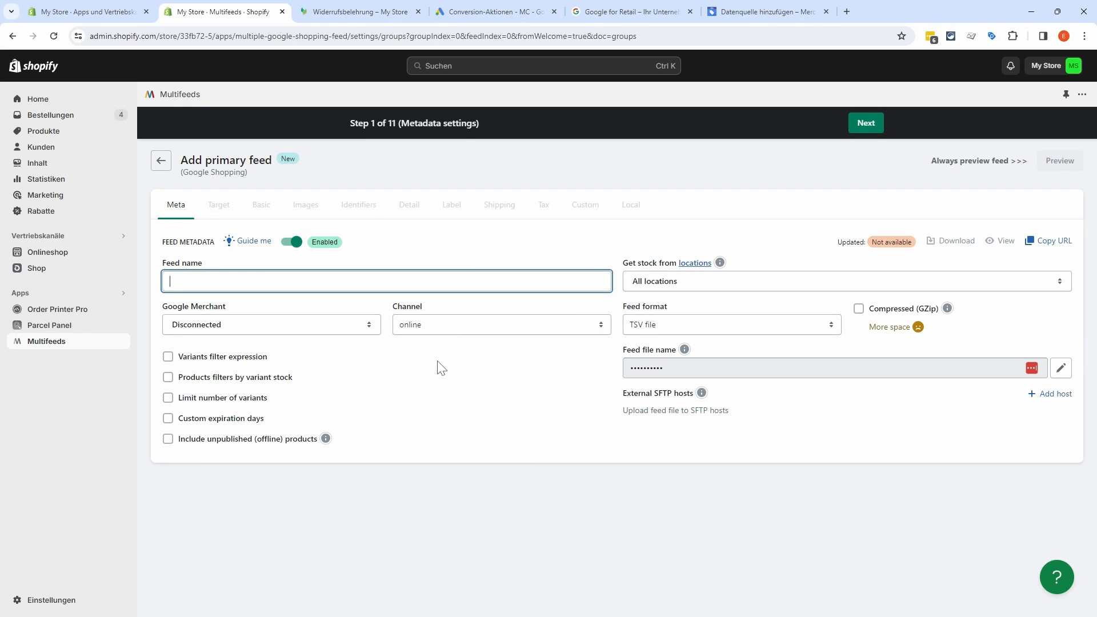
text(Multifeeds V1)
click(317, 324)
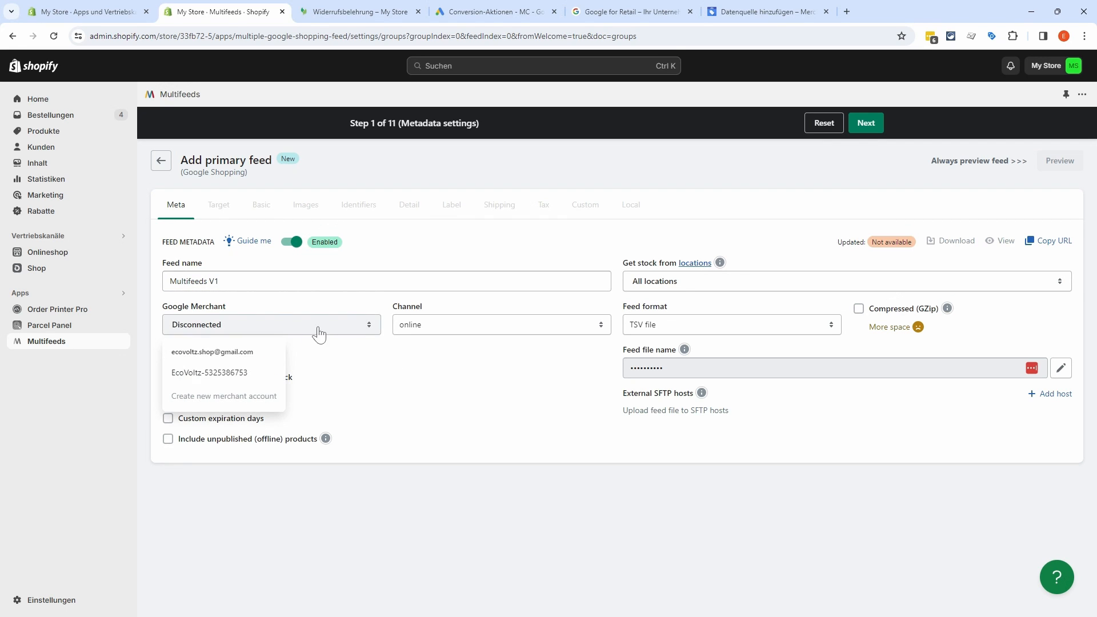
click(222, 375)
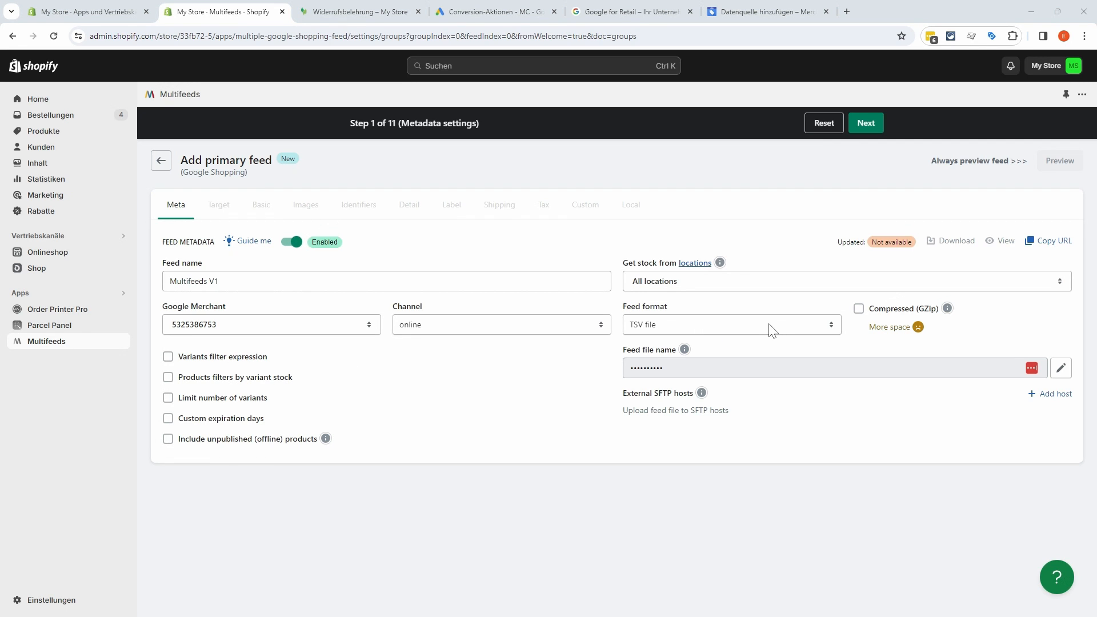
click(869, 122)
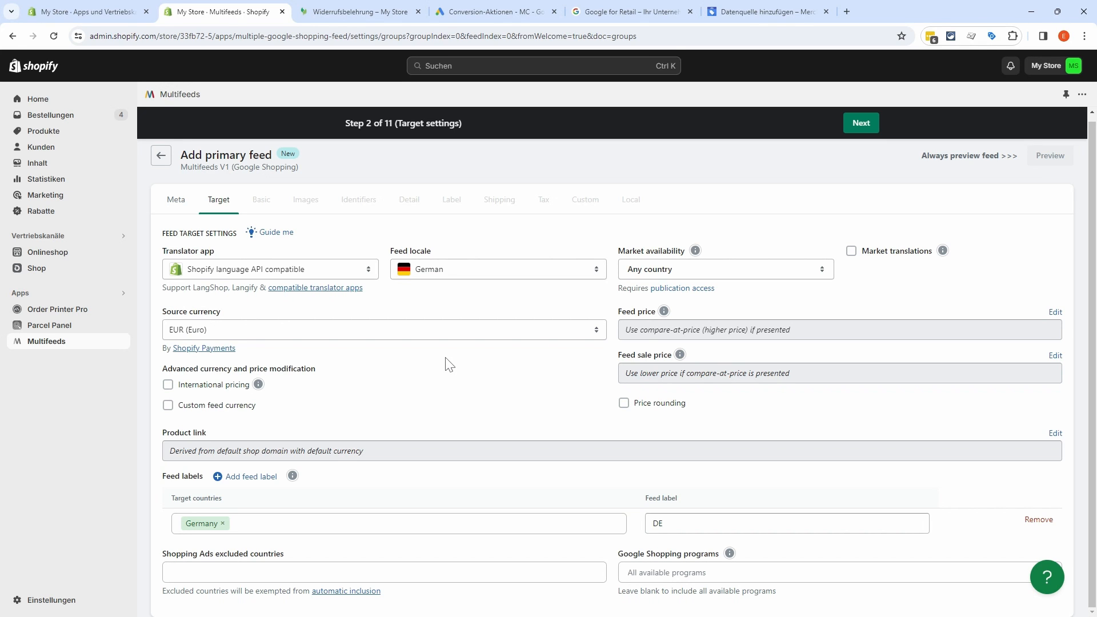
- Accept the default target, basic, image, identifier, detail, label, shipping, tax, custom and local settings to finish setting up the feed
click(864, 126)
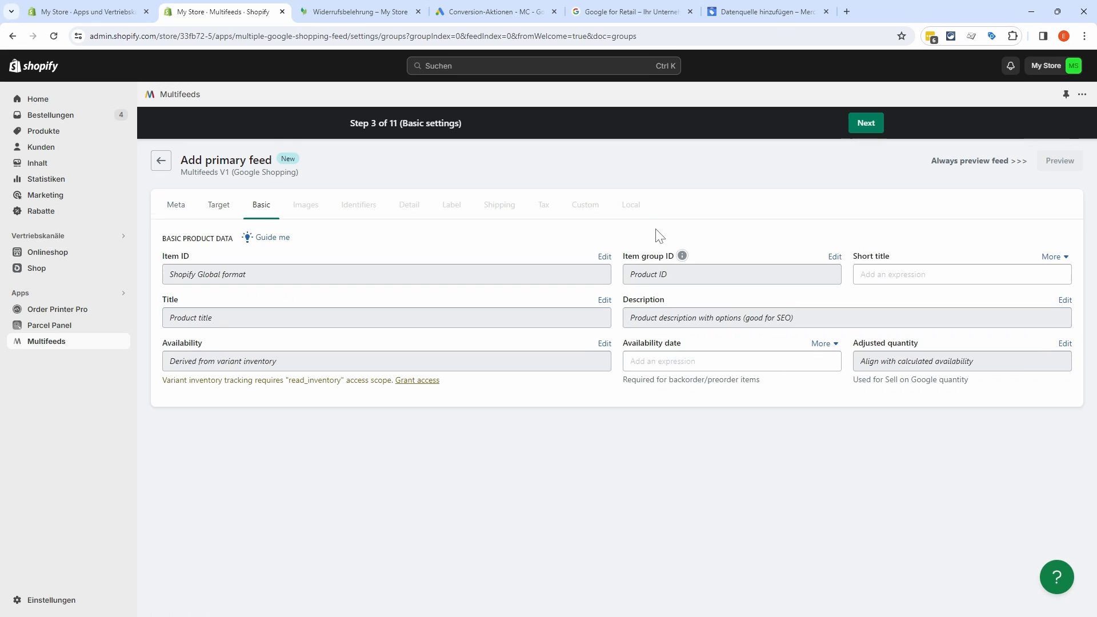
click(874, 125)
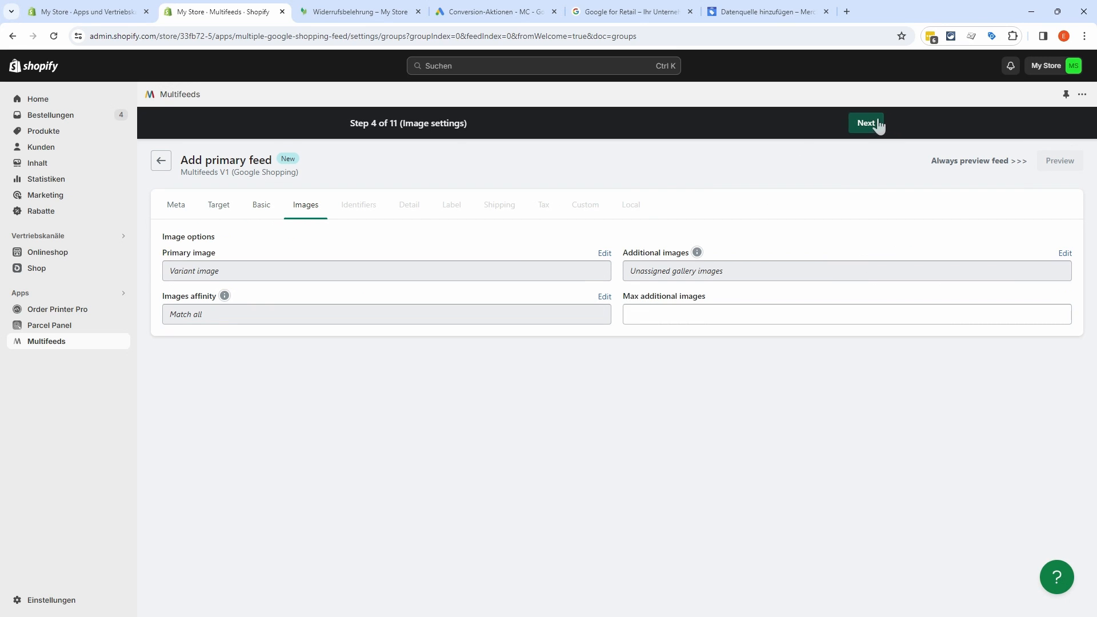
click(874, 120)
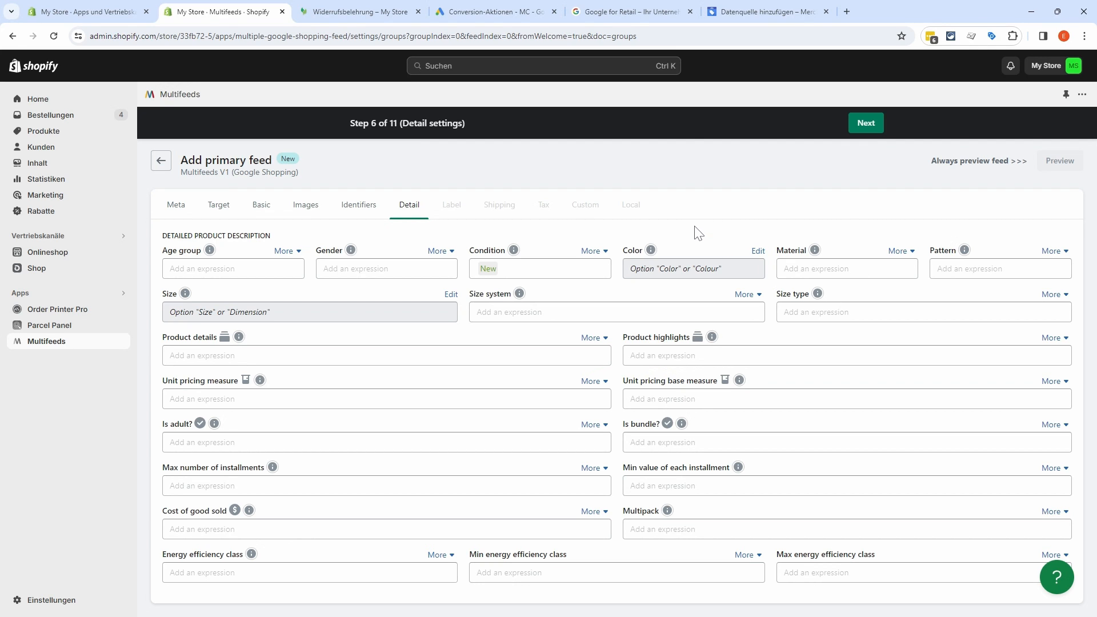
click(866, 125)
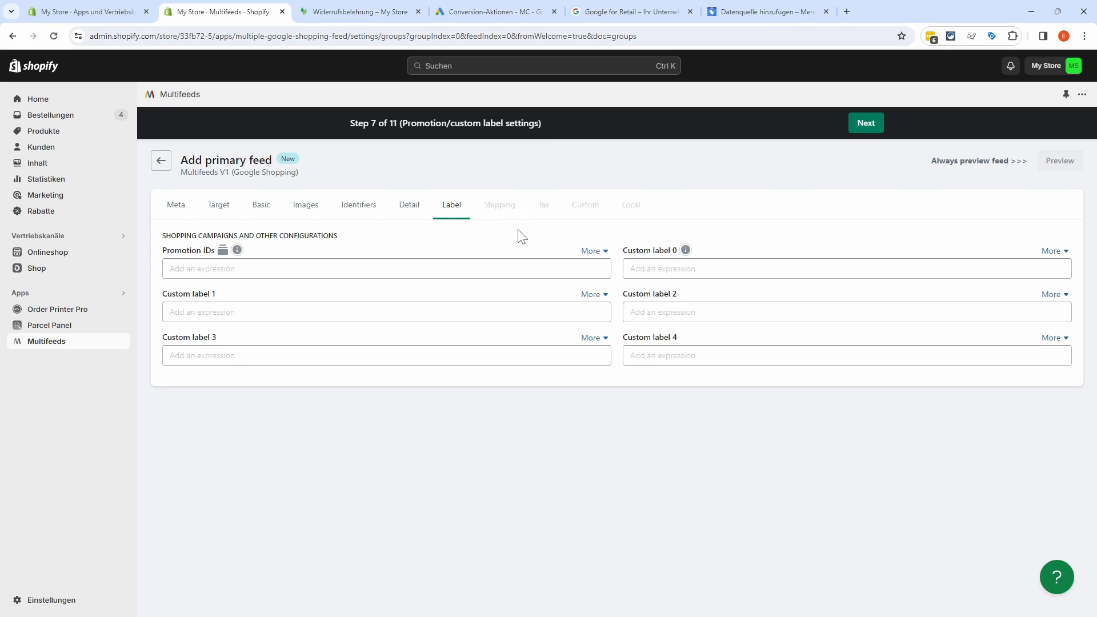
click(868, 127)
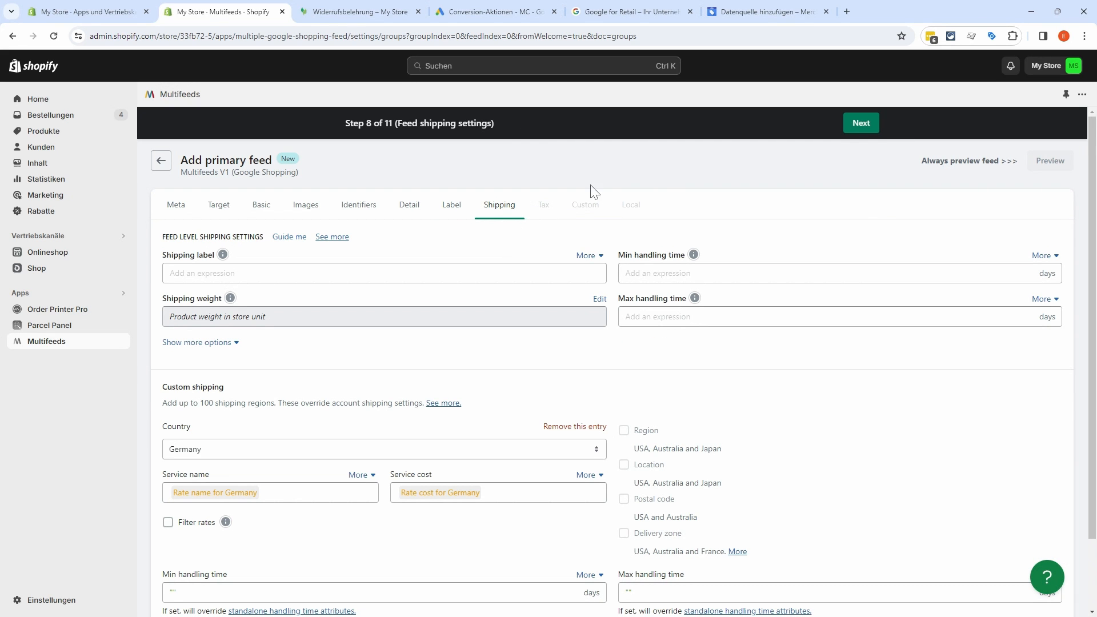
click(866, 129)
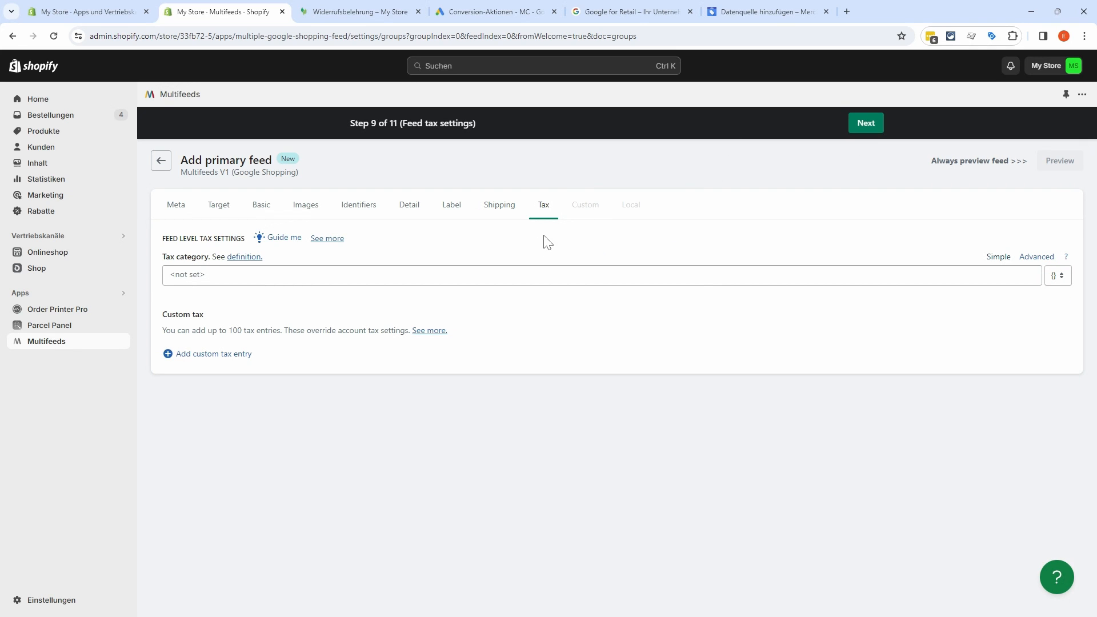
click(863, 127)
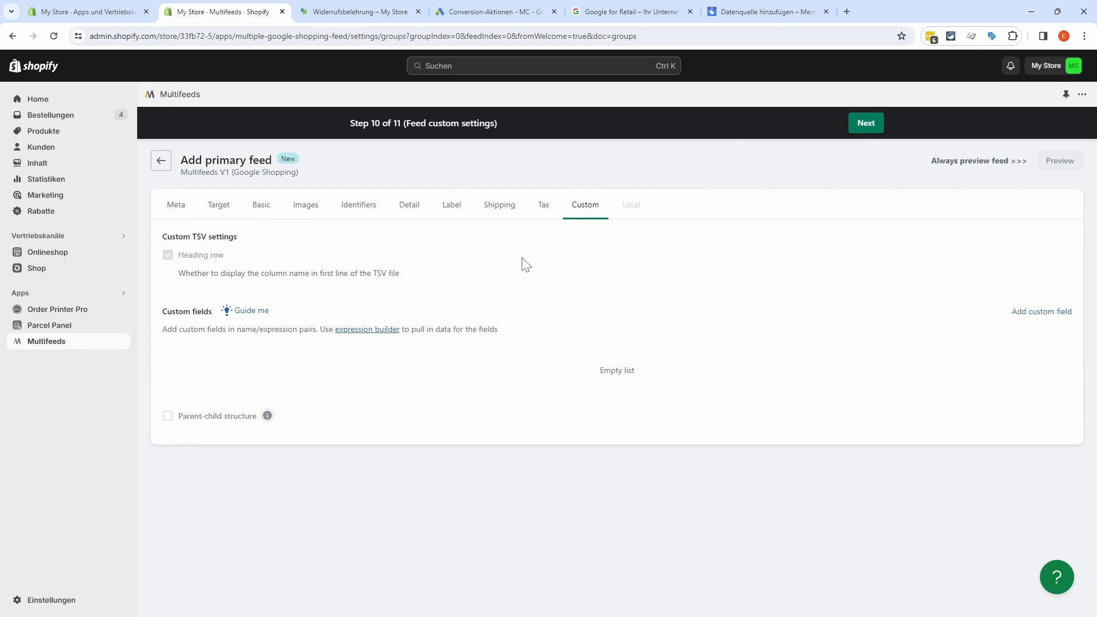
click(866, 128)
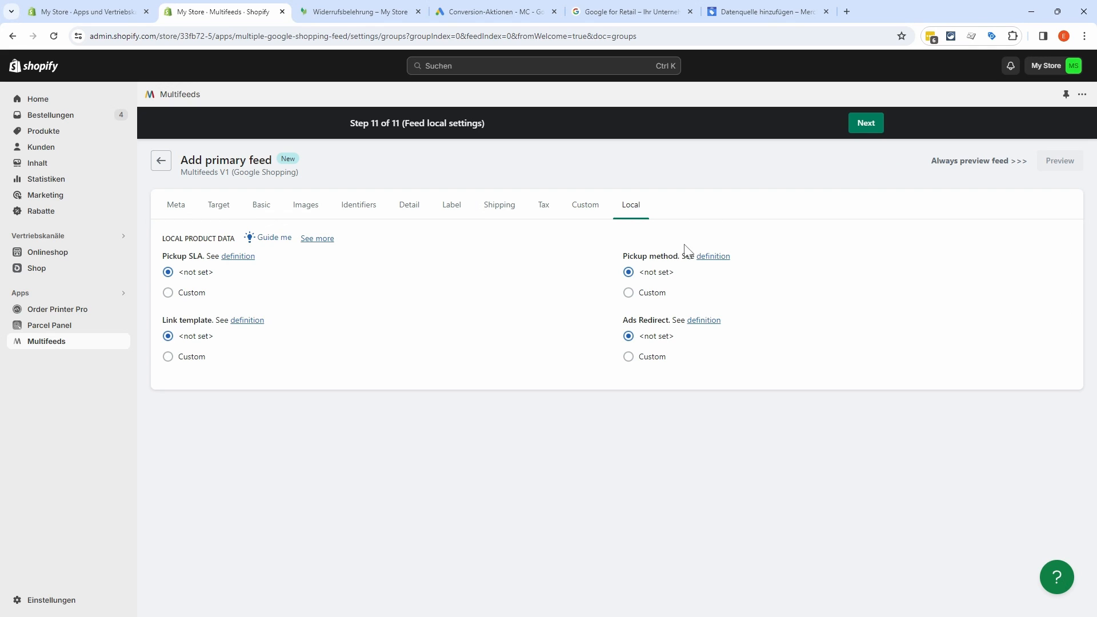
click(866, 124)
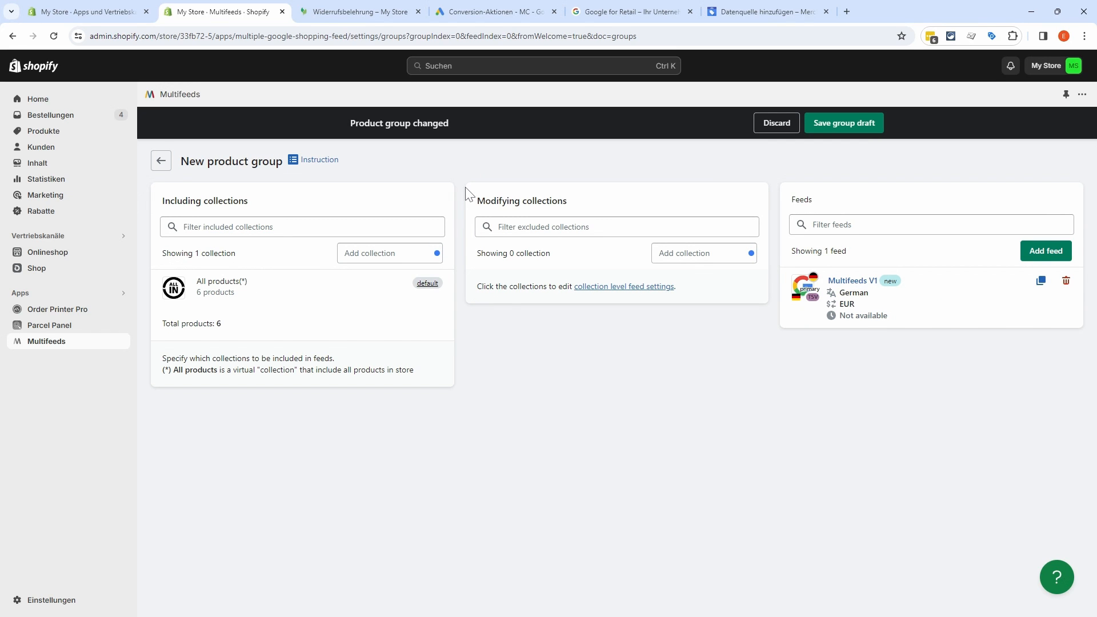
- Open the saved feed in the product group, review its basic, image, identifier, label and metadata settings, and return to the group
click(852, 250)
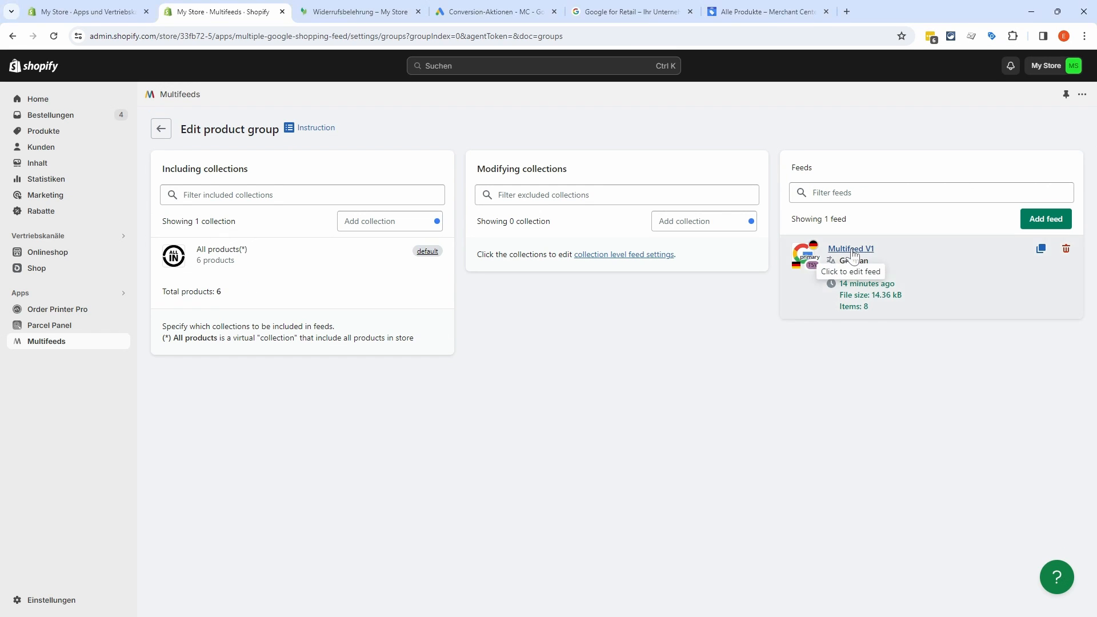
click(261, 178)
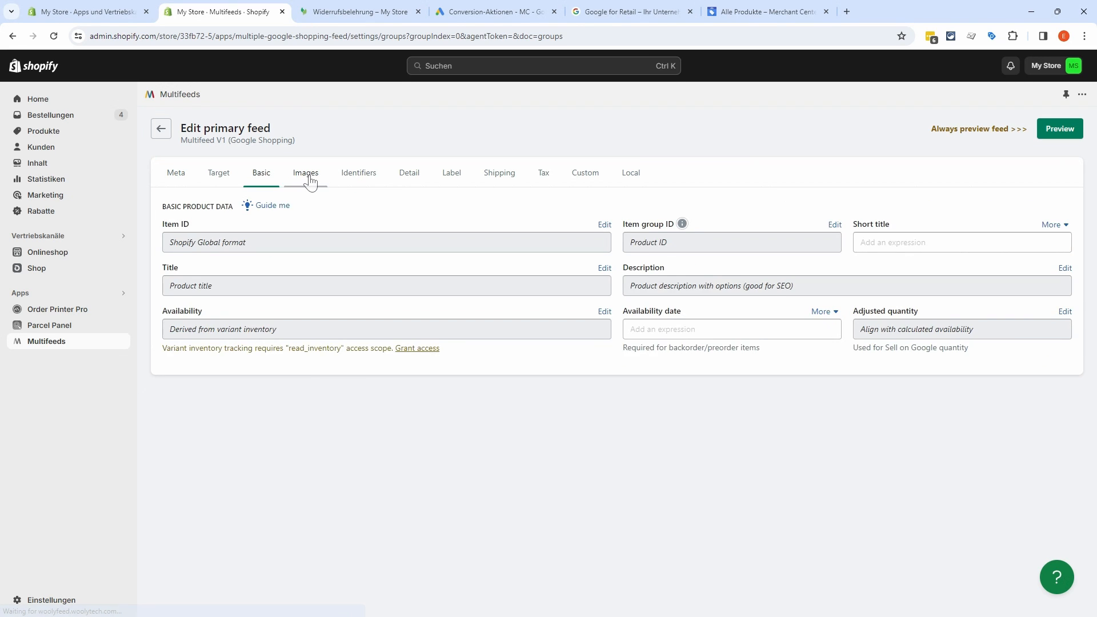
click(306, 177)
click(359, 178)
click(433, 179)
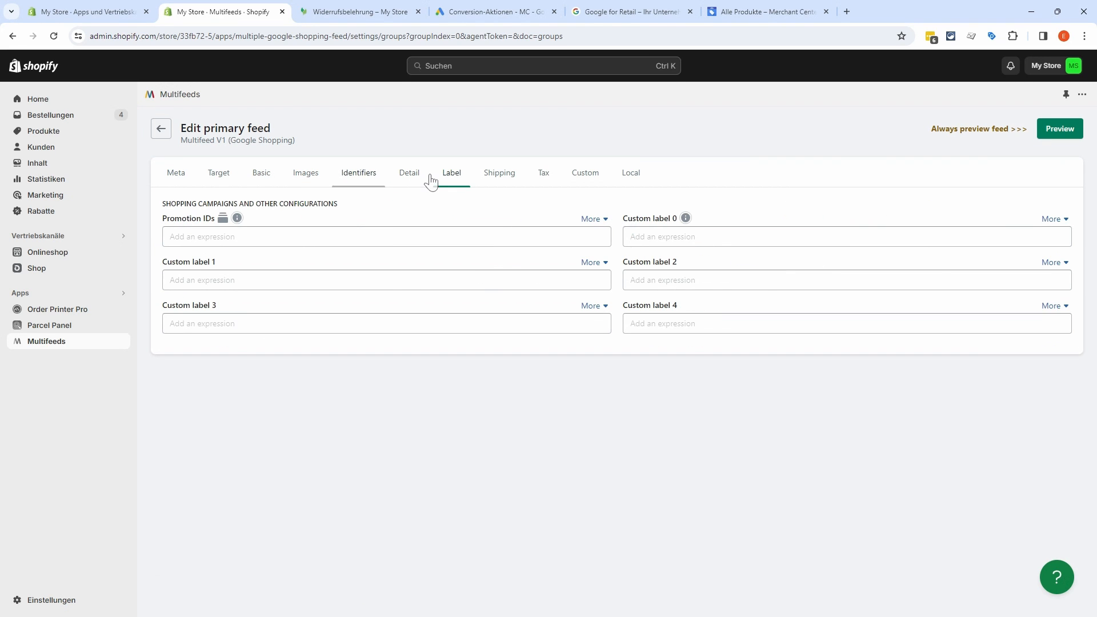
click(180, 177)
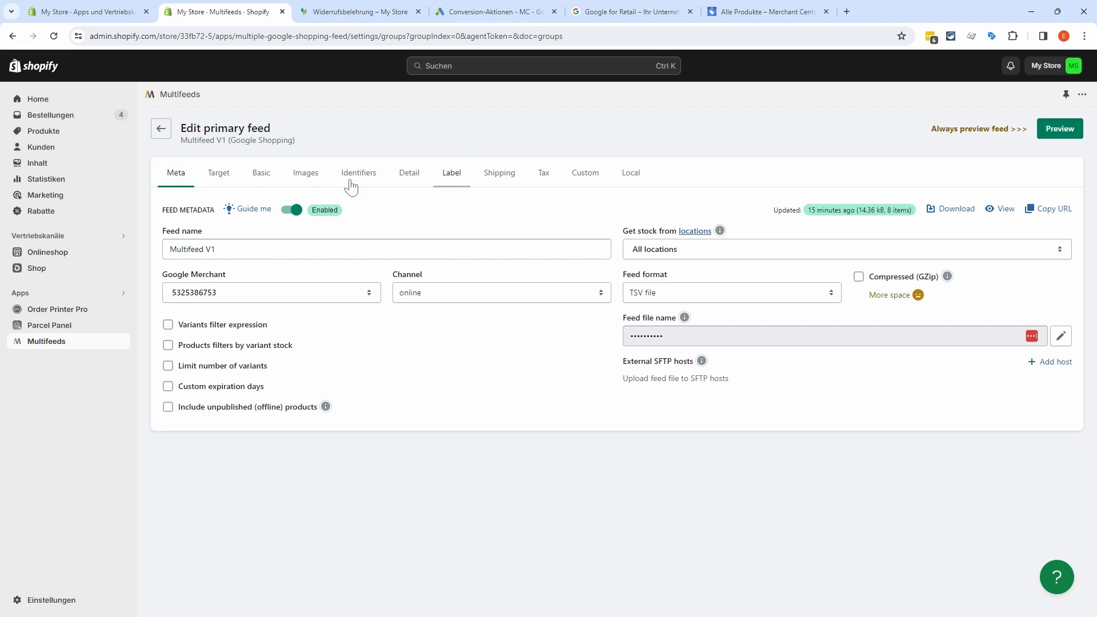
click(161, 128)
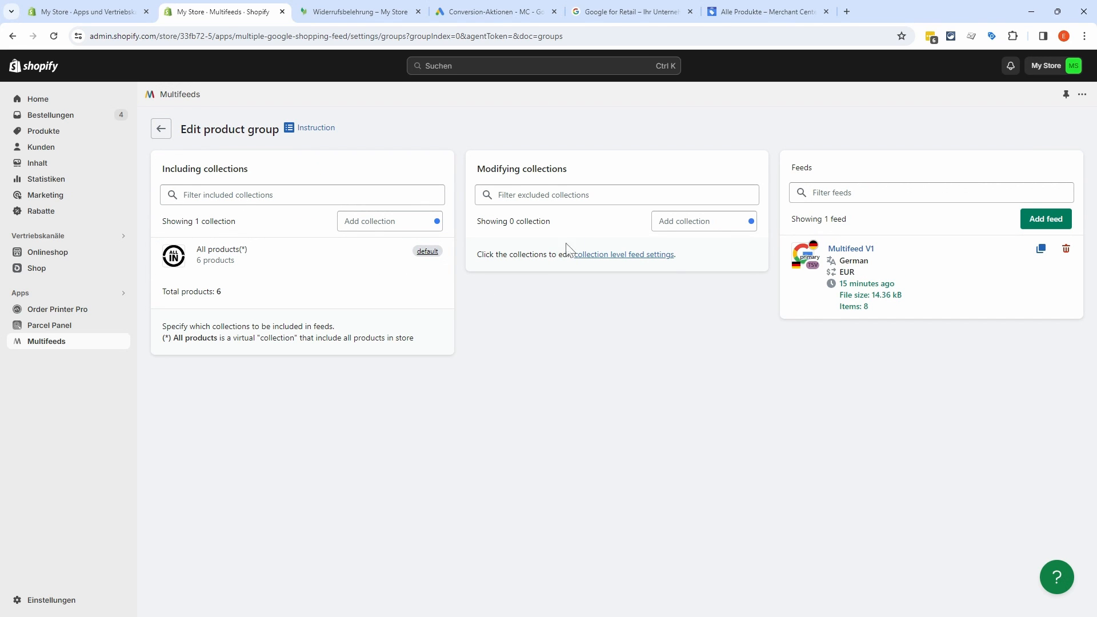
- Try excluding the Lampen collection from the product group, and remove it again from the modifying collections
click(696, 221)
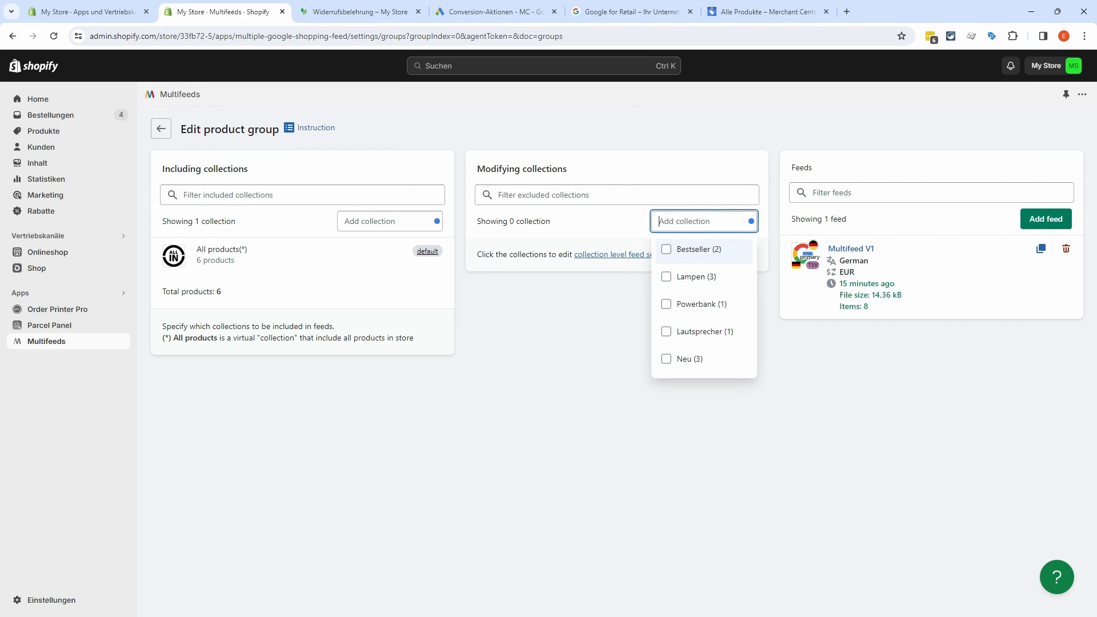
click(666, 279)
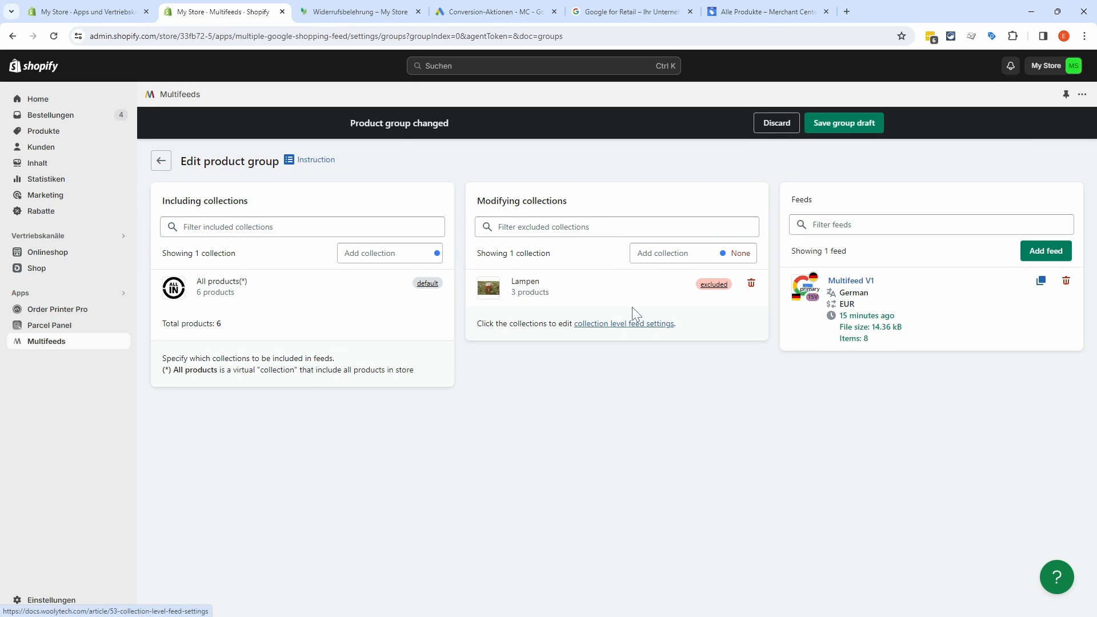
click(751, 284)
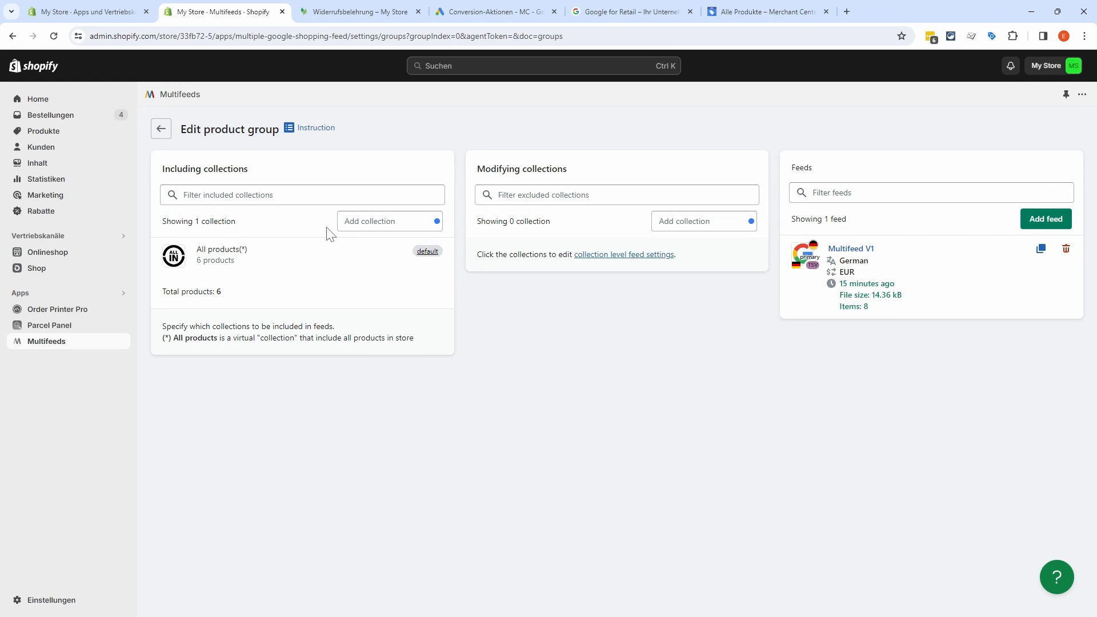
- Return to the feeds overview and check the feed schedule and the renewal interval for API feed items
click(162, 130)
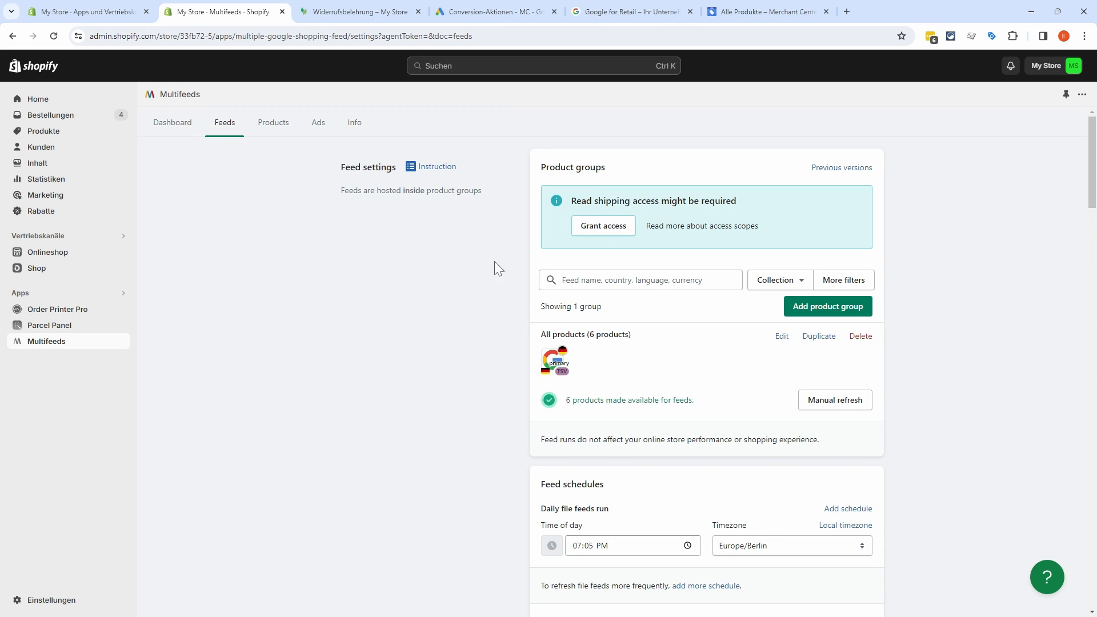
scroll(502, 280, down, 3)
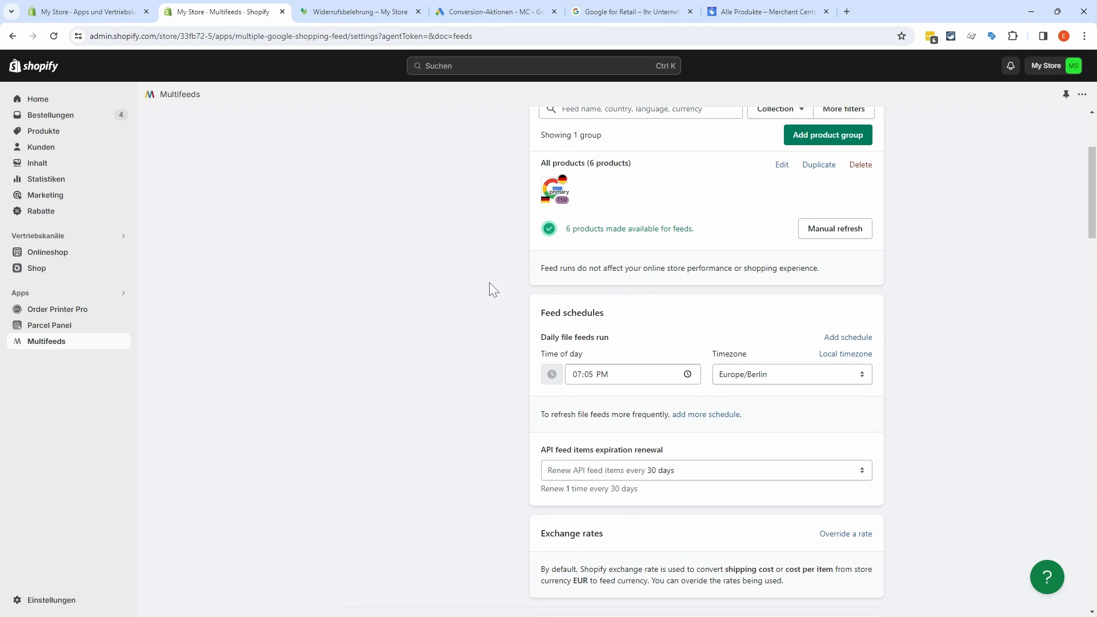
click(681, 474)
click(566, 470)
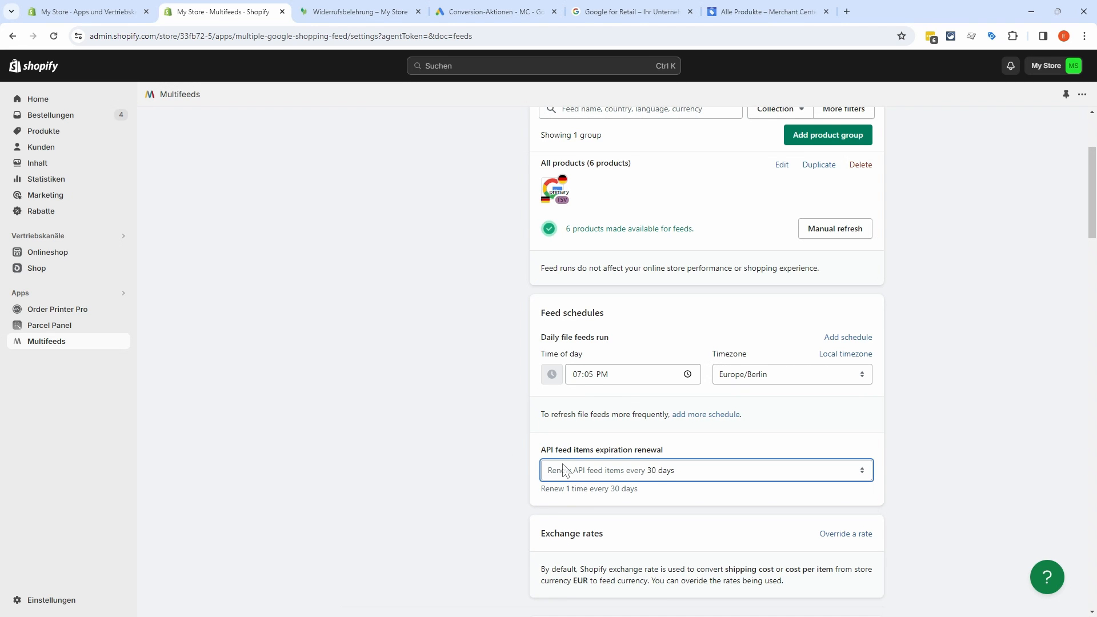
- Examine the exchange rates, connected Google accounts, and the Bol.com, translation, shipping and product review integrations in the feed settings
scroll(495, 435, down, 5)
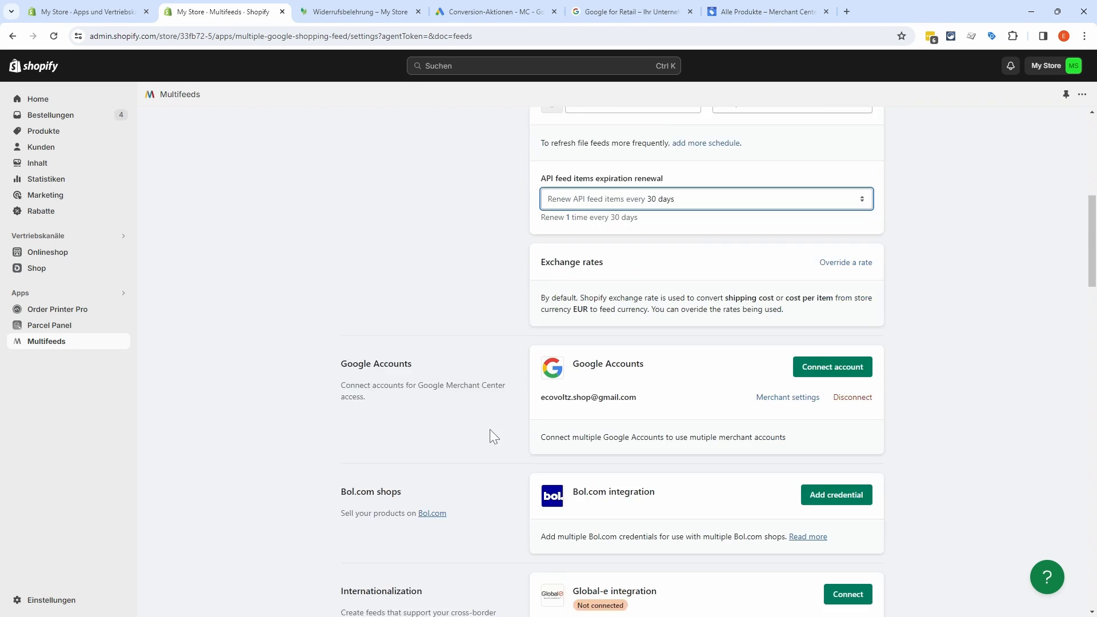
scroll(489, 429, down, 7)
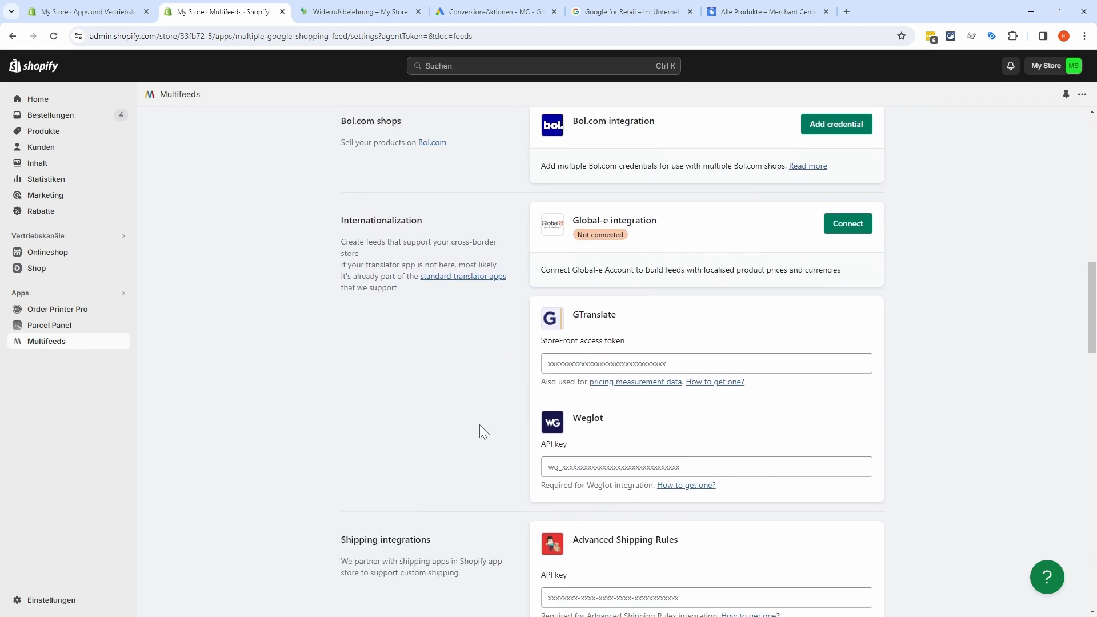
scroll(479, 423, down, 2)
scroll(490, 402, down, 4)
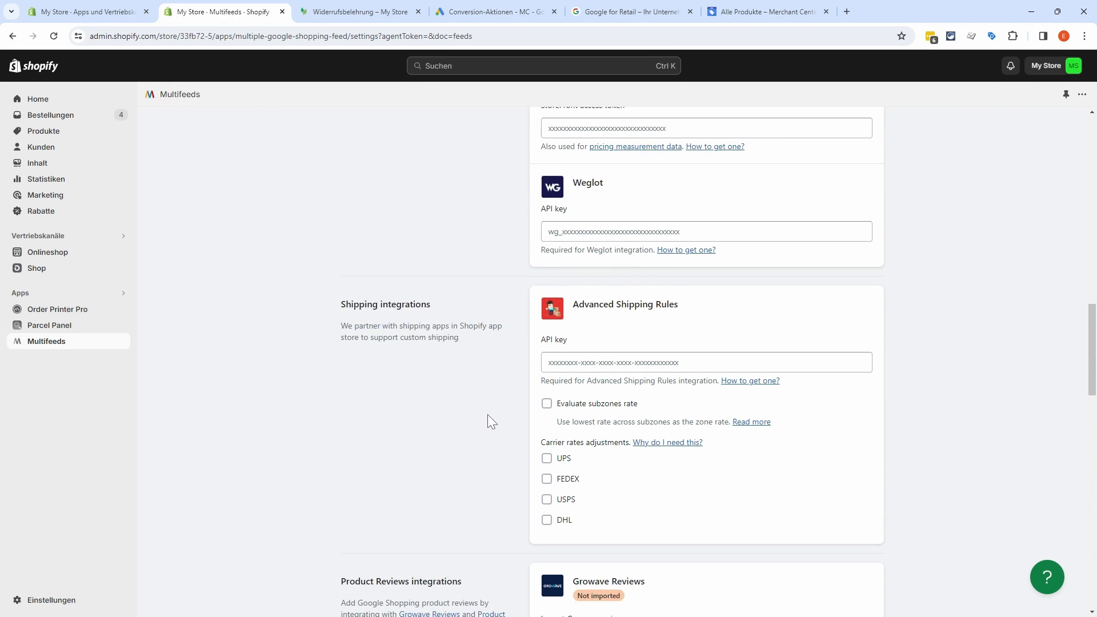
scroll(487, 410, down, 6)
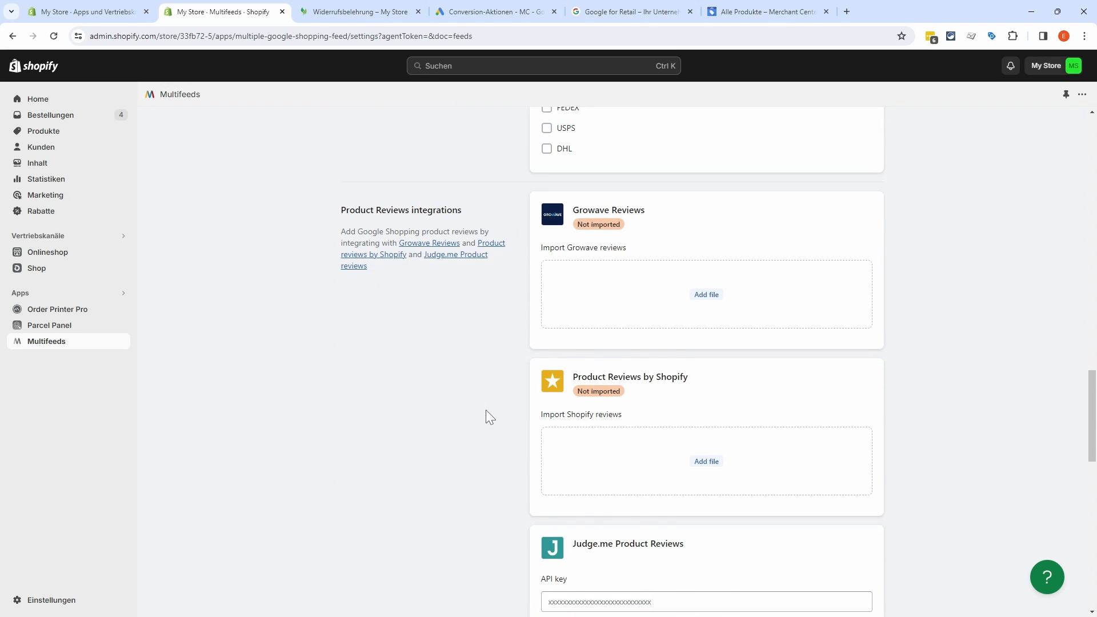
scroll(485, 409, down, 1)
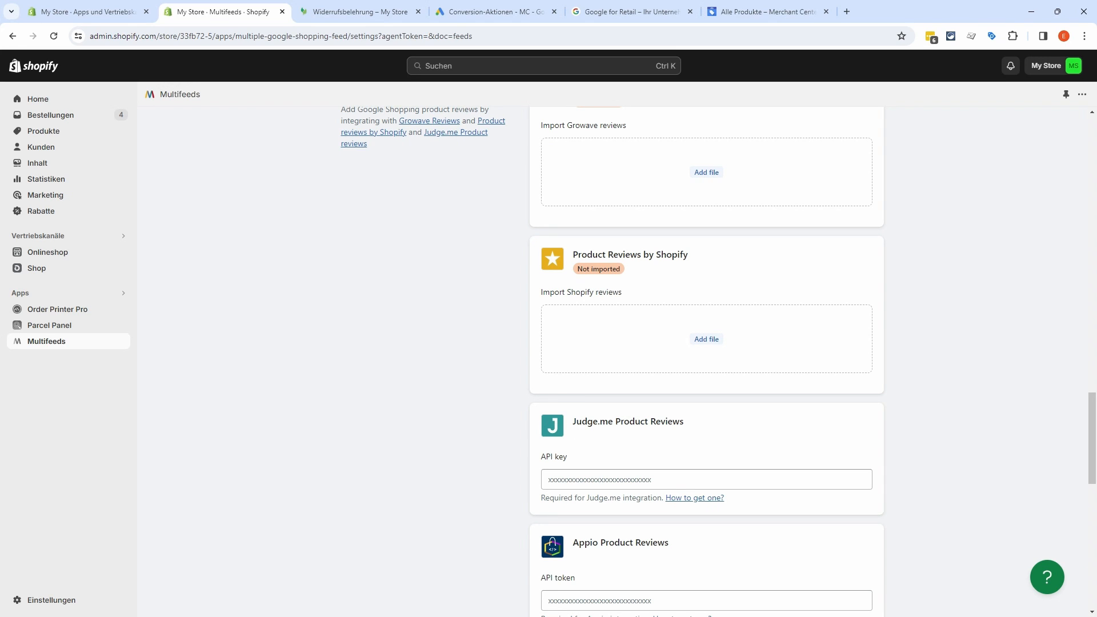
scroll(504, 418, down, 1)
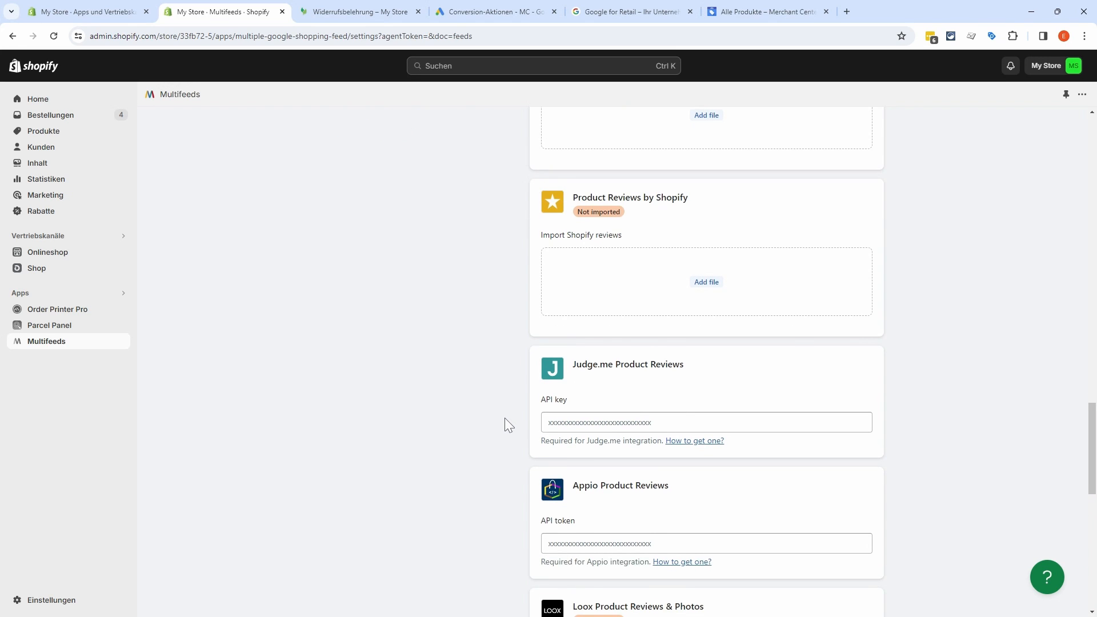
scroll(496, 423, up, 9)
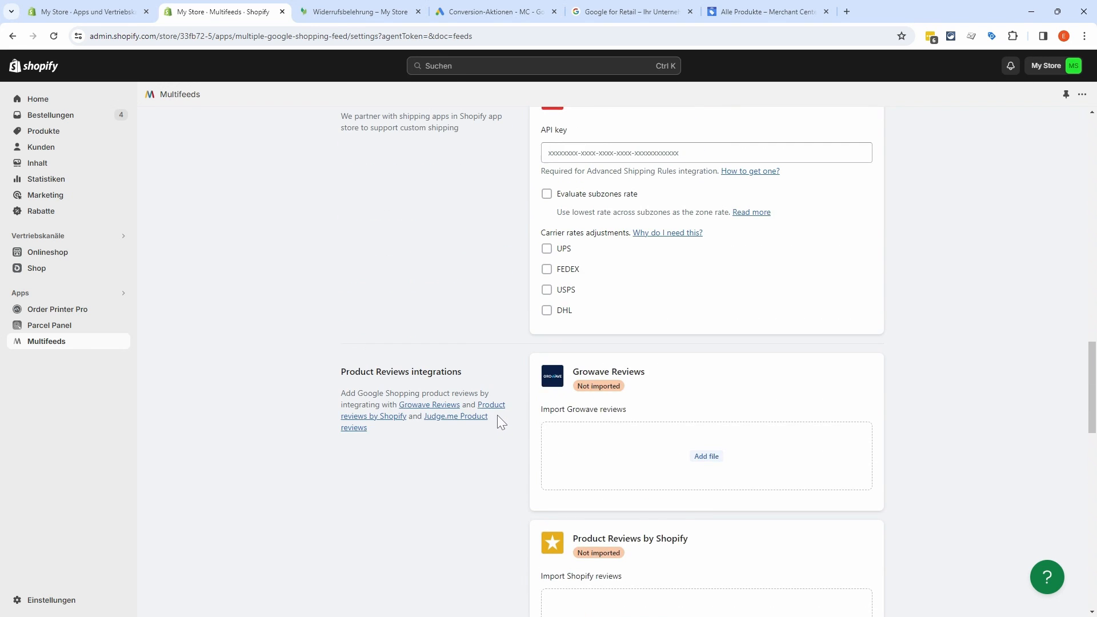
scroll(495, 417, up, 14)
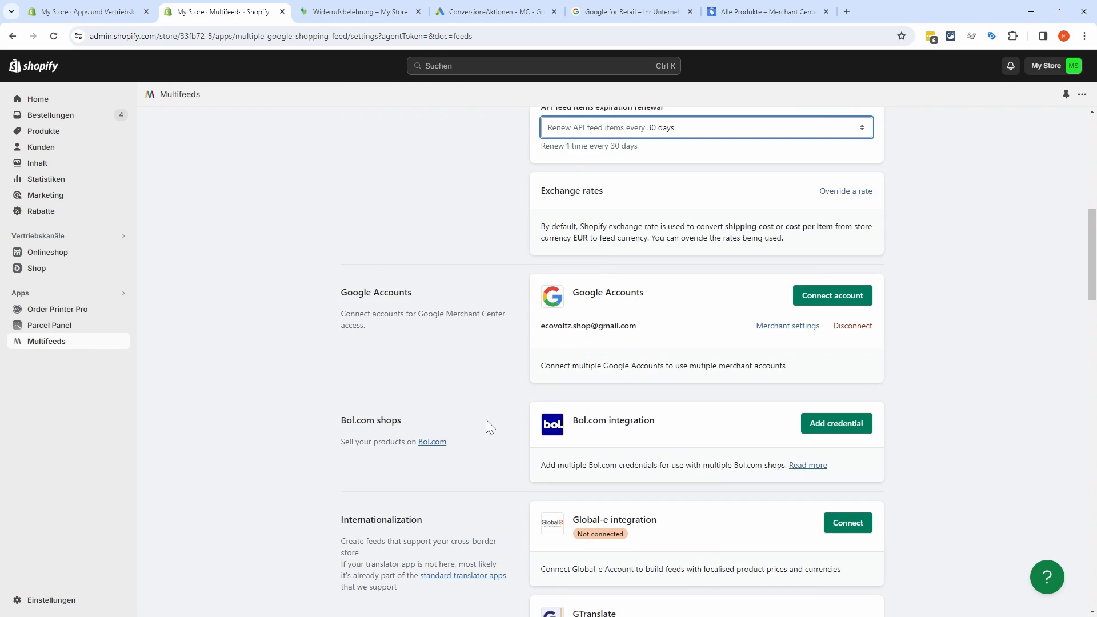
- Exclude the EcoVoltz Geschenkgutschein product from all feeds in the Multifeeds product list
scroll(491, 424, up, 3)
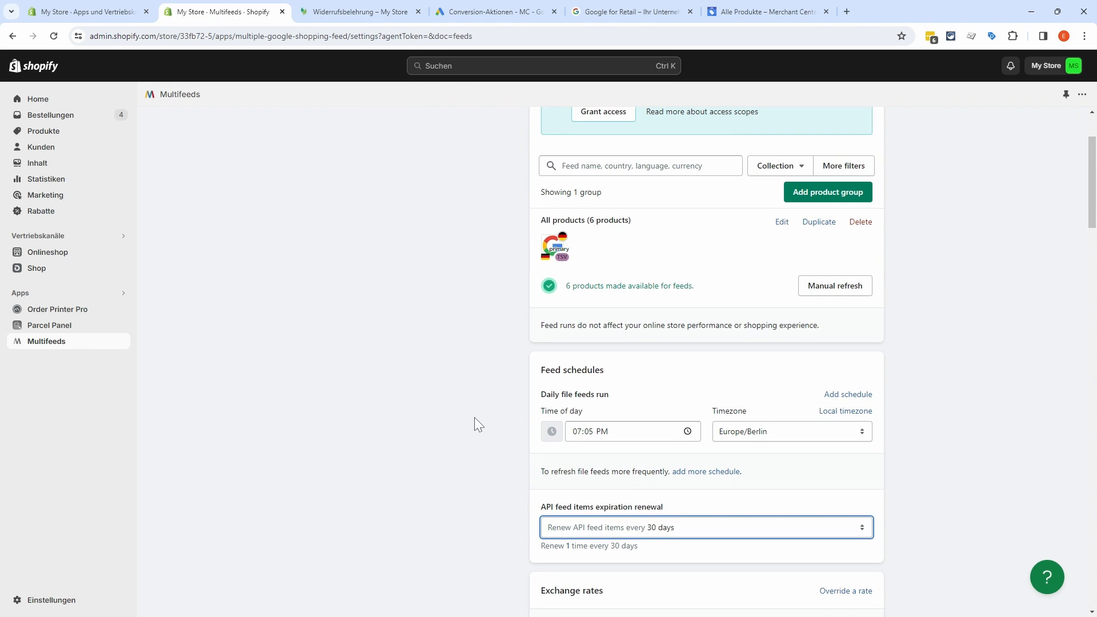
scroll(478, 425, up, 2)
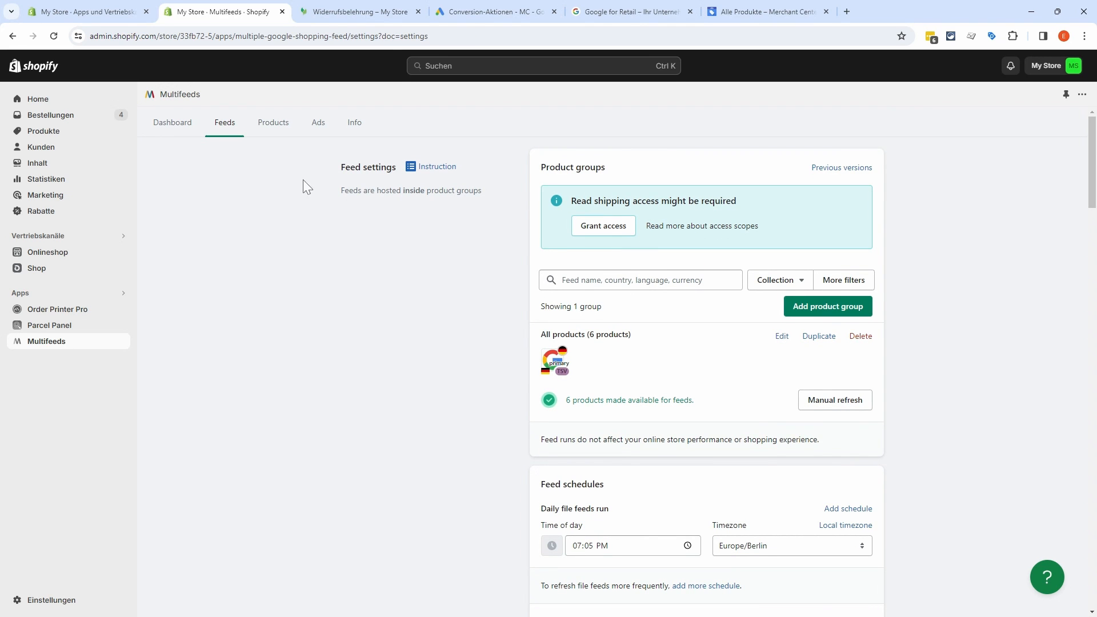
click(273, 124)
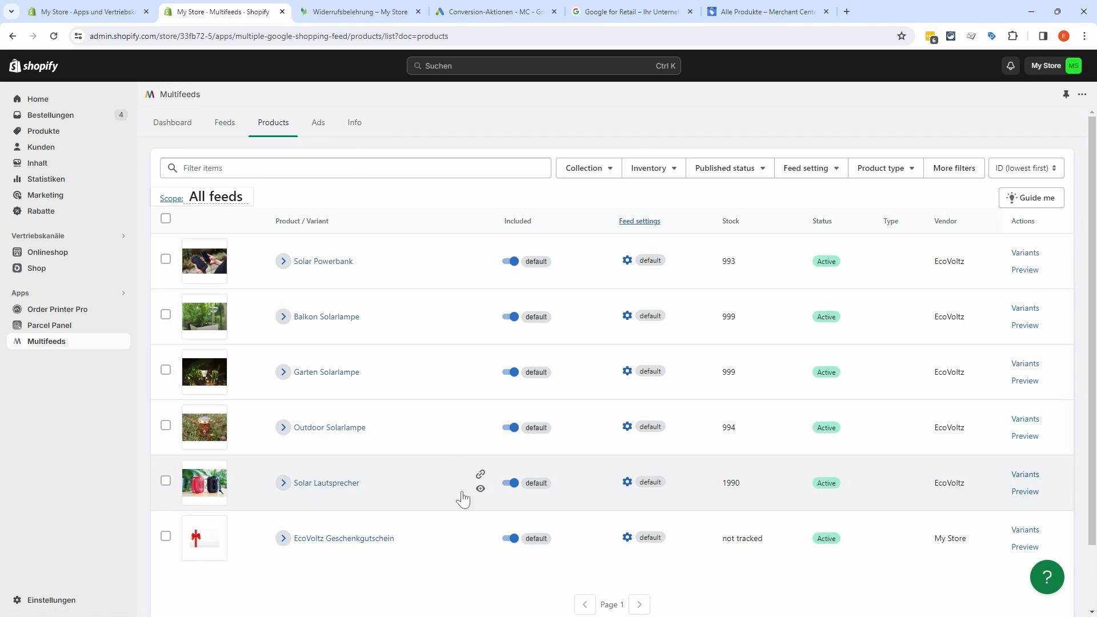
click(510, 540)
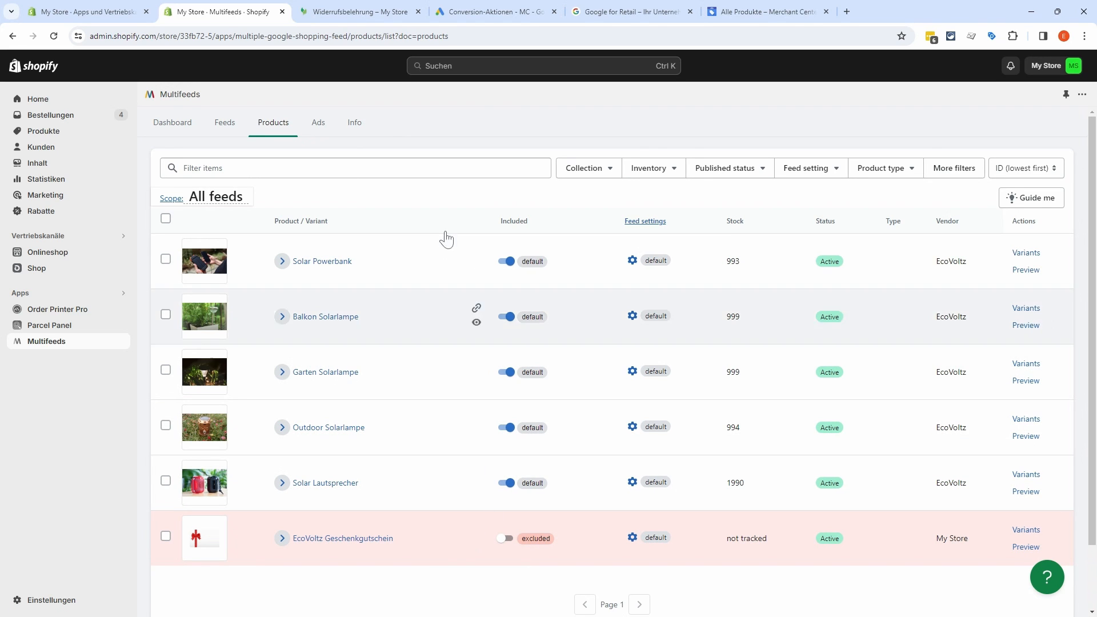
- Check the Google Ads permissions and campaign summary, the available pricing plans, and the Merchant Center status on the dashboard
click(318, 124)
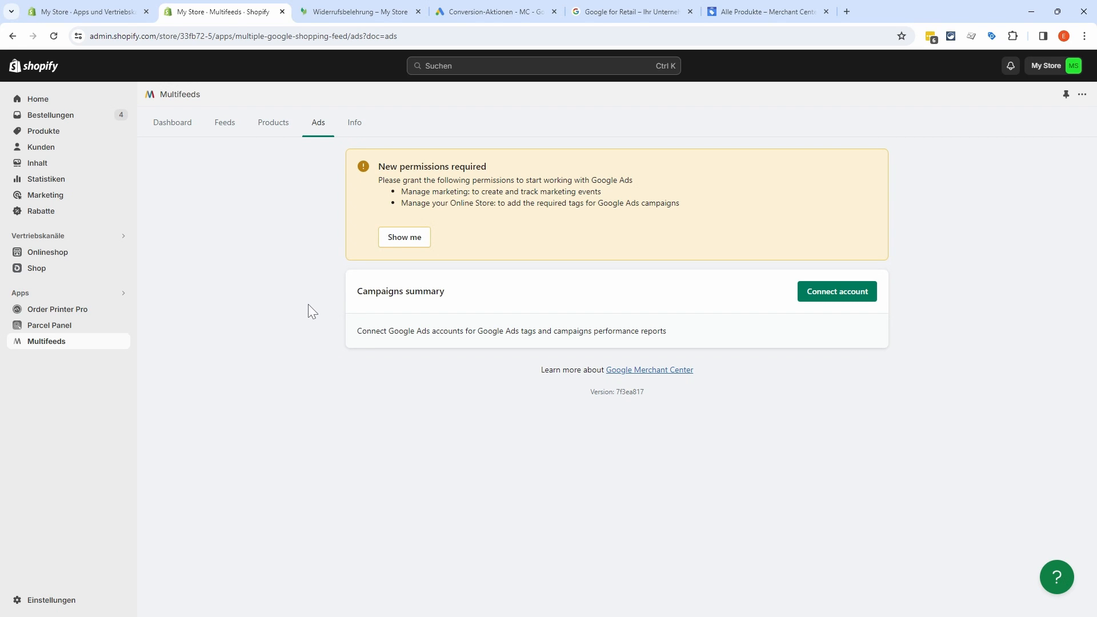
click(354, 122)
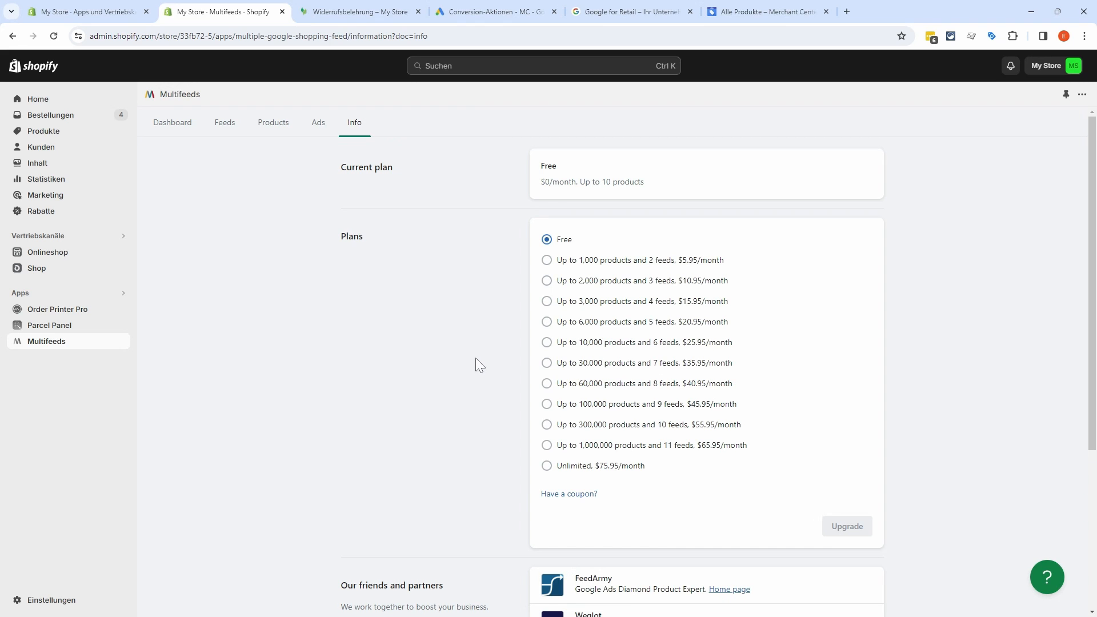
click(172, 123)
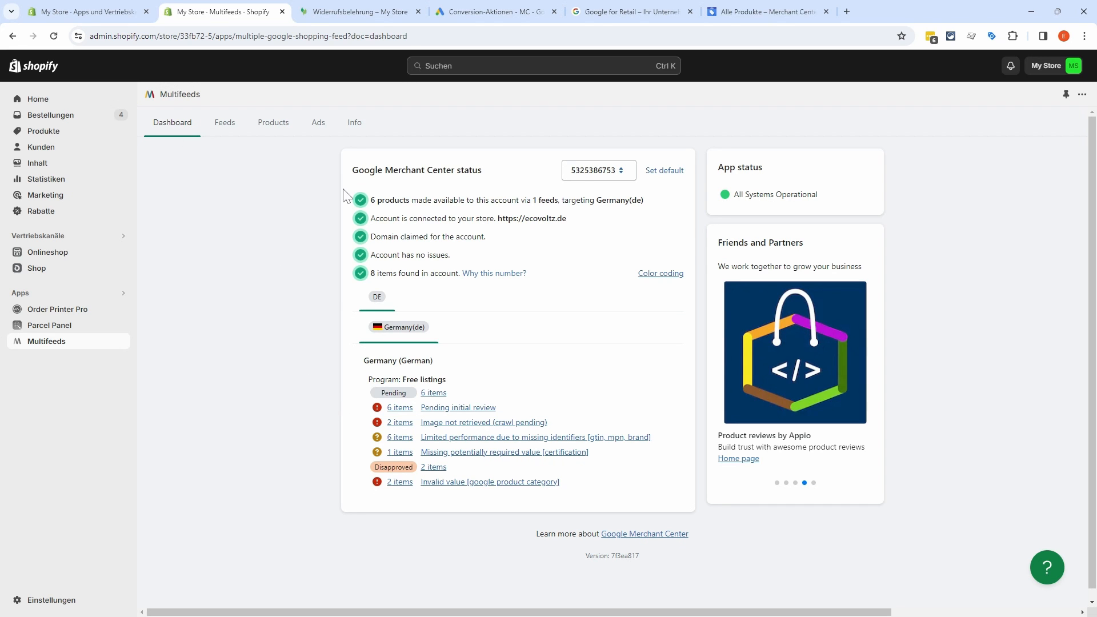
- Switch to Google Merchant Center, reload the overview, review the setup progress, product status and product list, and return to the overview
click(734, 12)
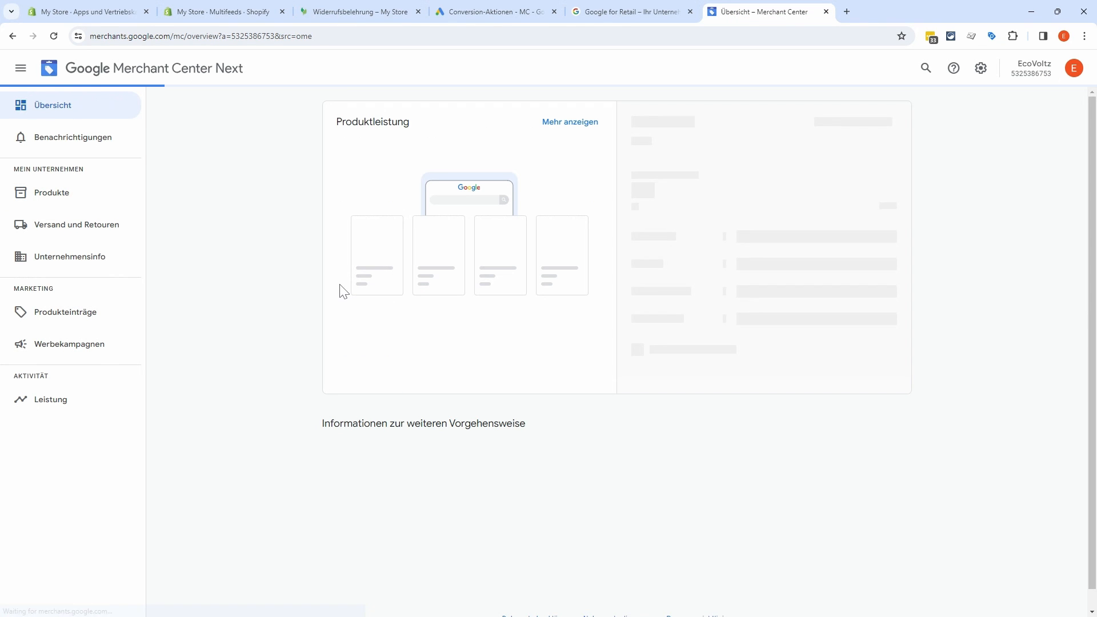
click(53, 37)
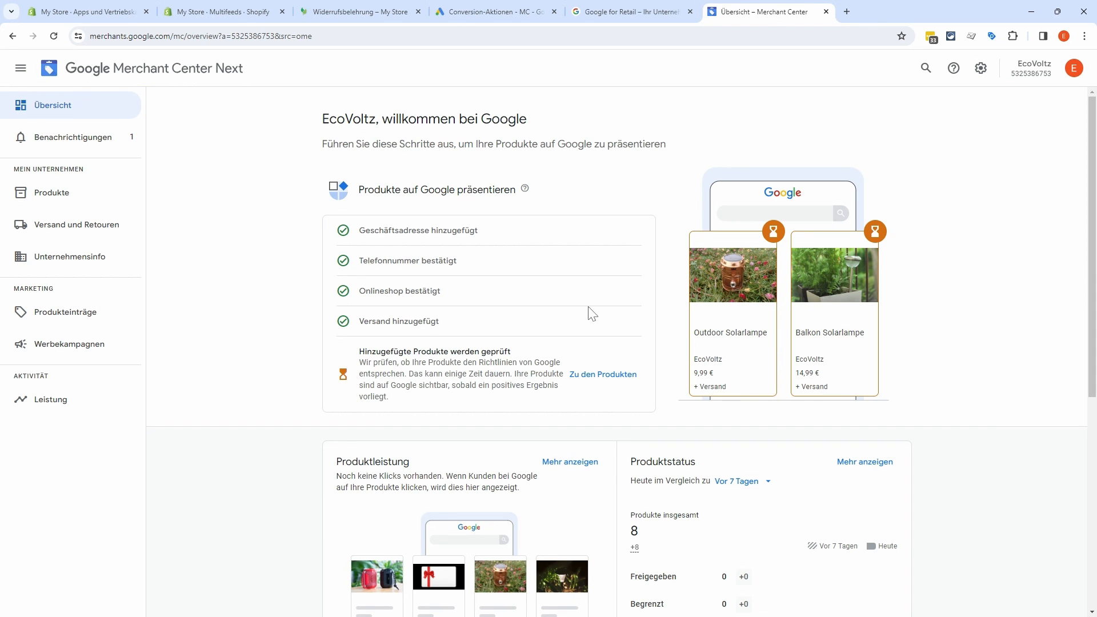
scroll(274, 317, down, 3)
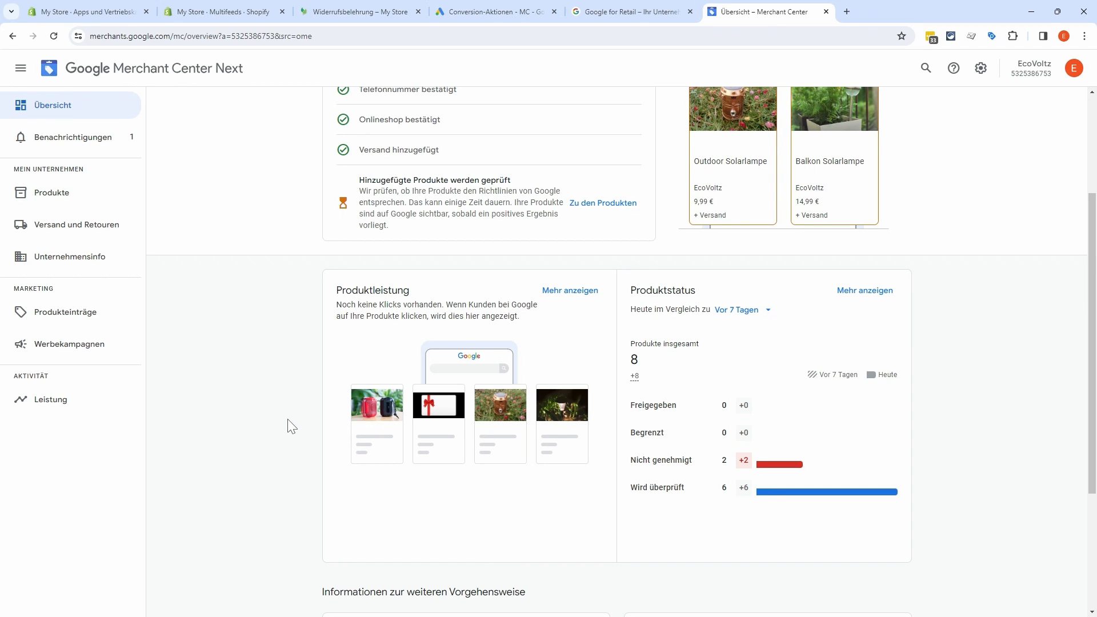
scroll(291, 425, up, 3)
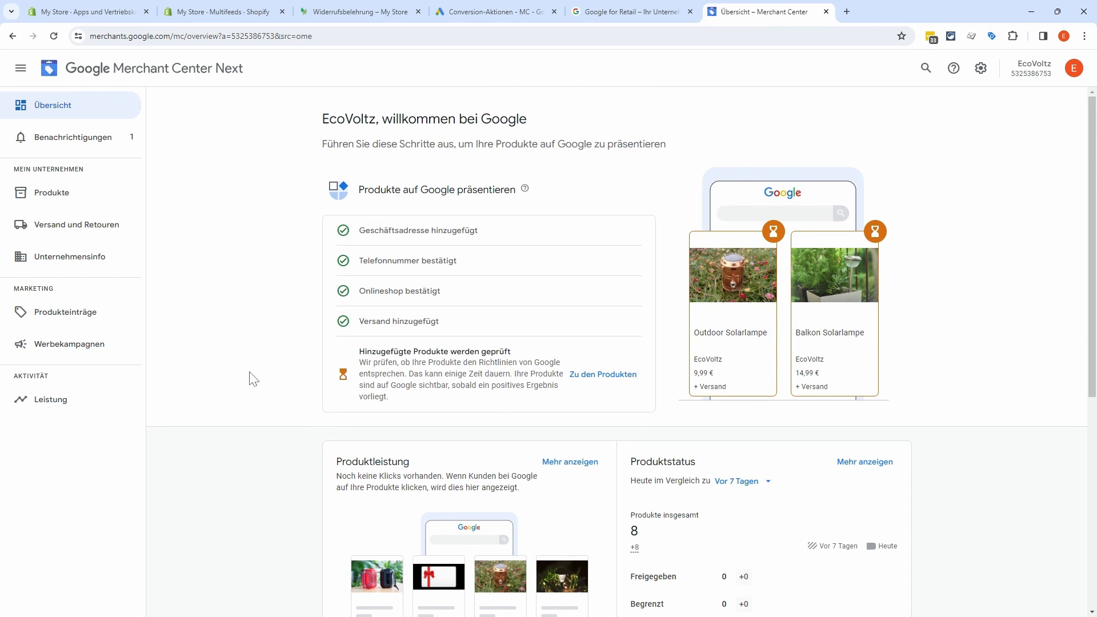
click(80, 200)
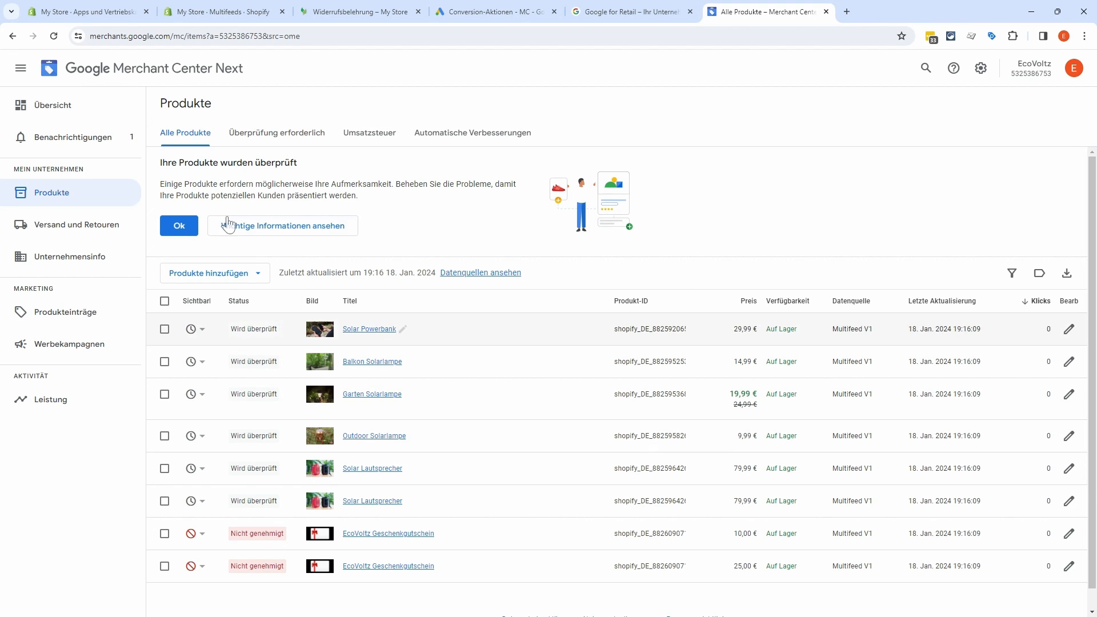
click(88, 116)
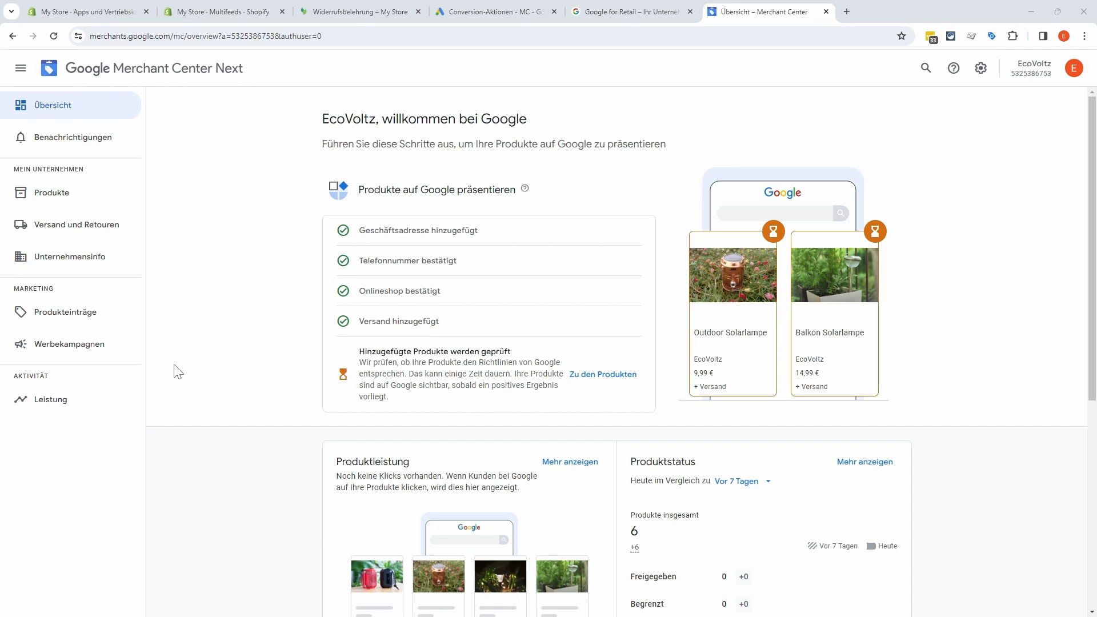
- Read the topics and basic product attribute requirements in Google's Produktdatenspezifikation help article, and close the article
drag(1096, 54, 857, 23)
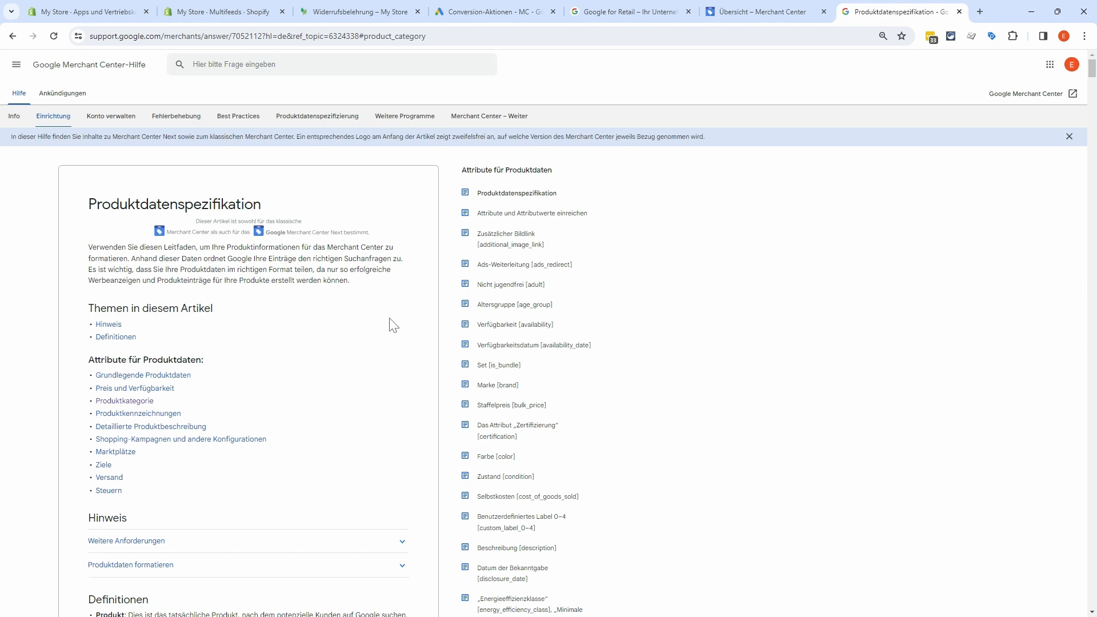
scroll(400, 314, down, 3)
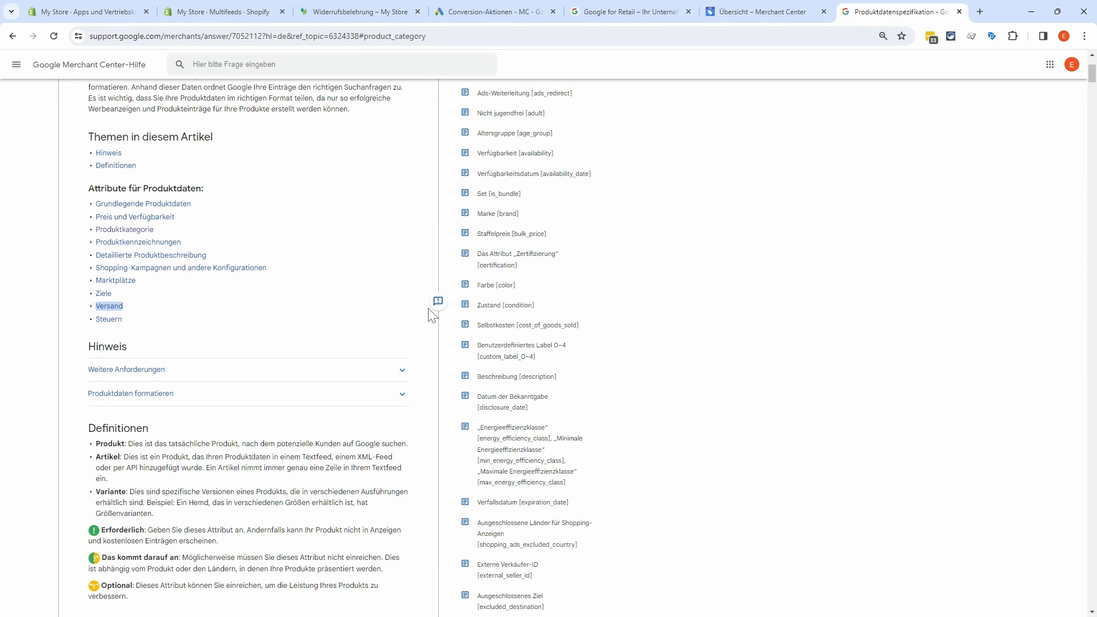
scroll(421, 320, down, 4)
scroll(421, 343, down, 4)
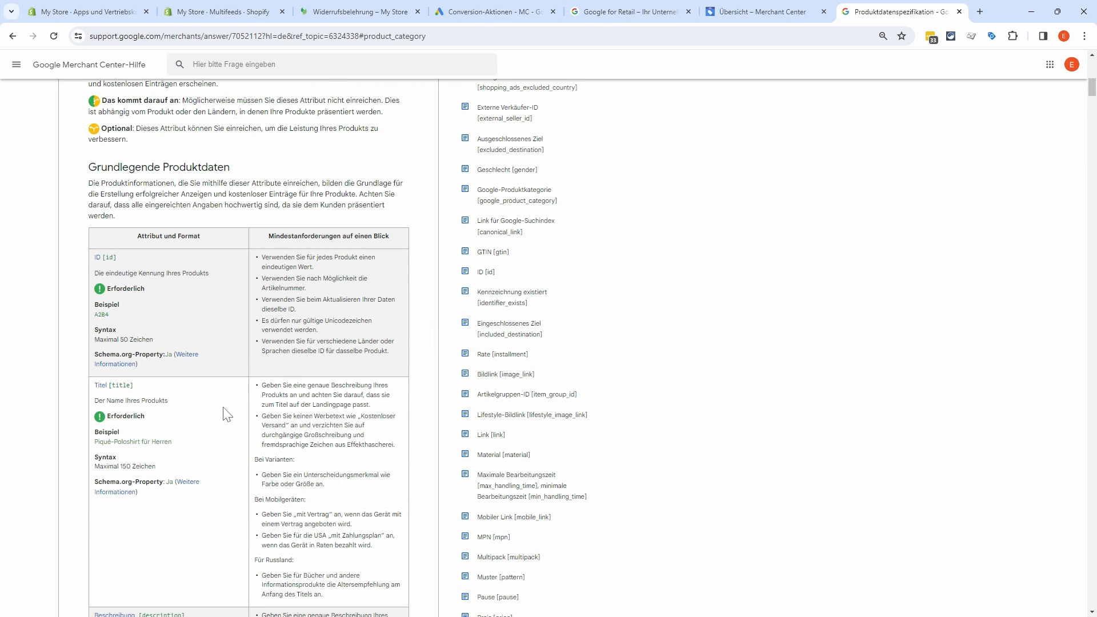
scroll(226, 414, down, 6)
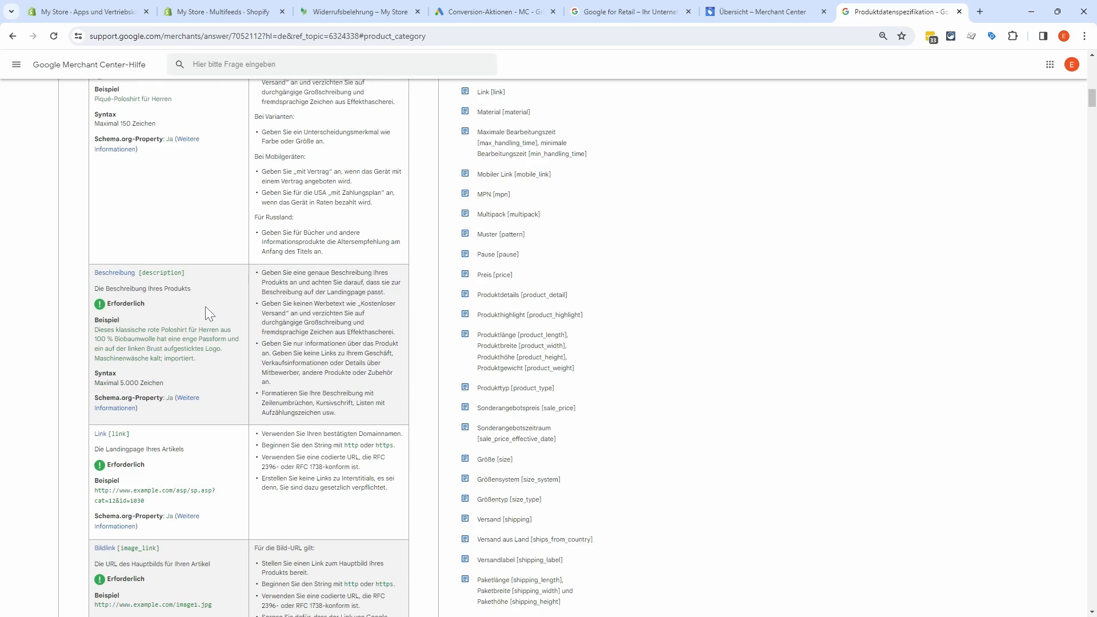
scroll(204, 366, down, 5)
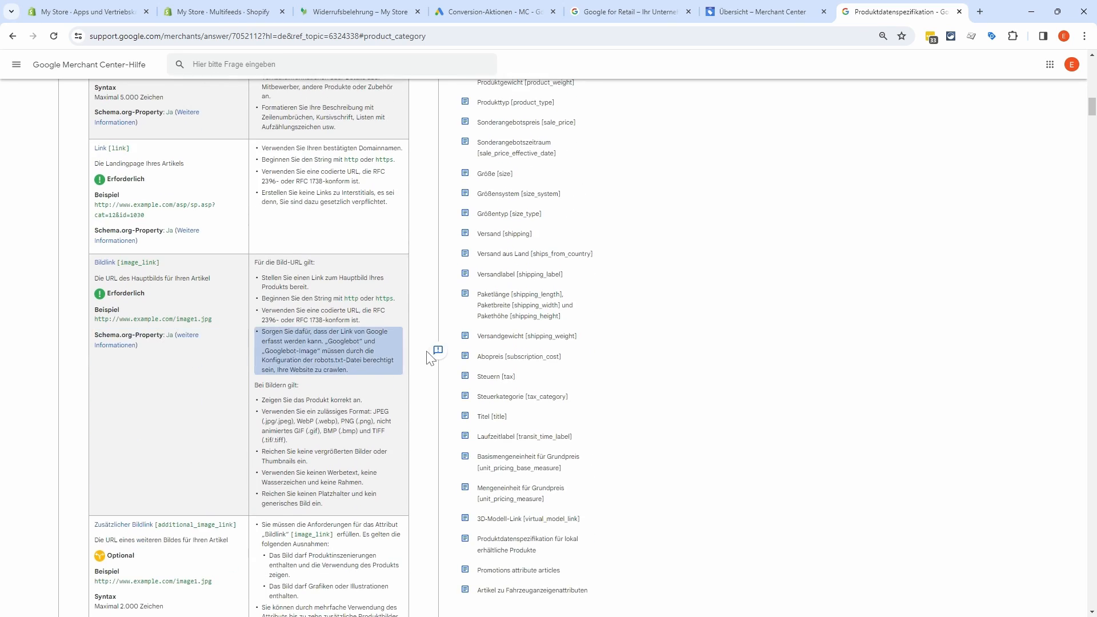
scroll(426, 358, up, 14)
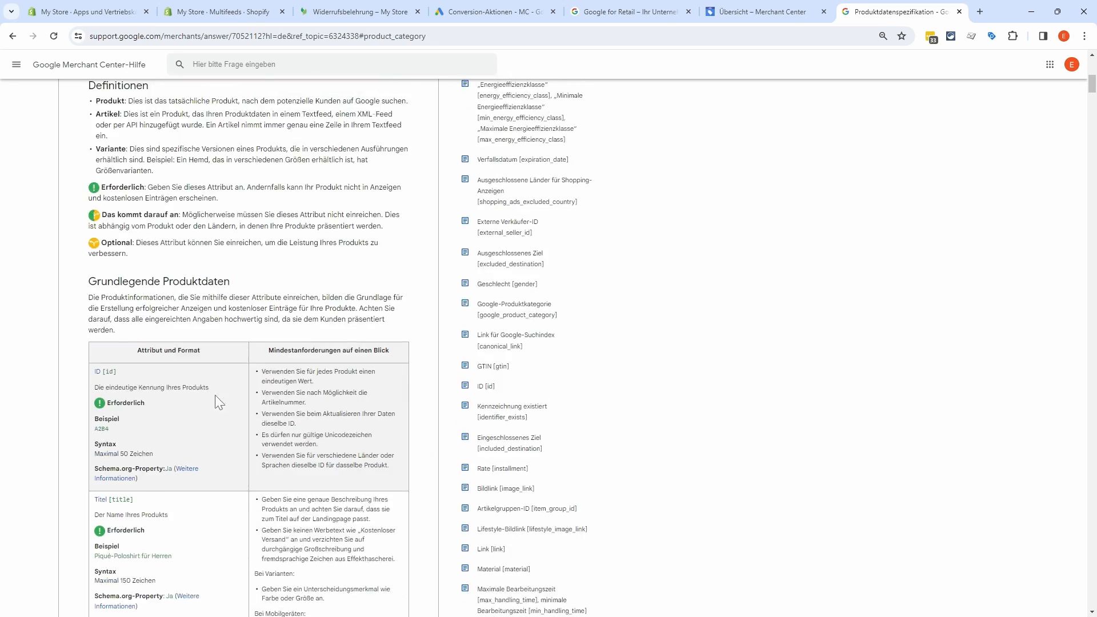
scroll(434, 400, down, 4)
scroll(425, 402, up, 10)
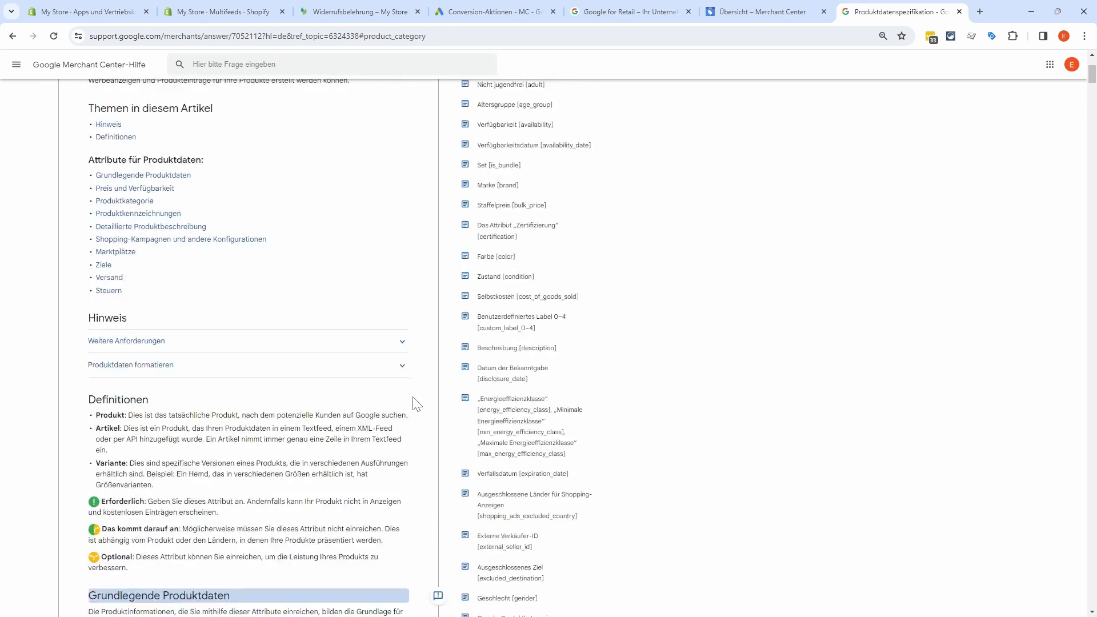
scroll(416, 404, up, 4)
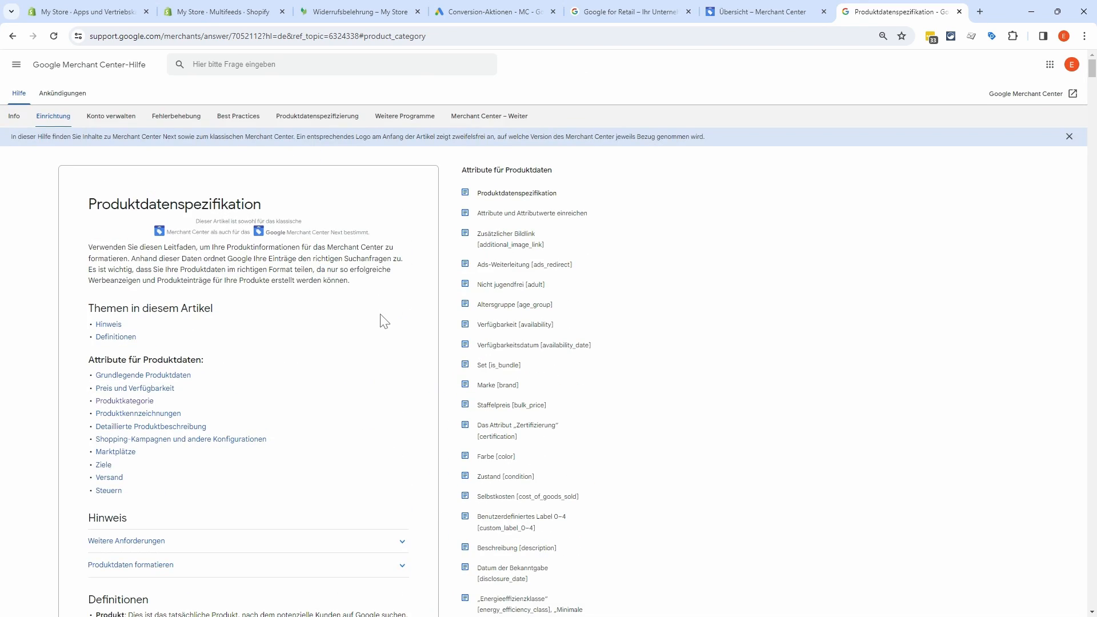
double_click(406, 412)
triple_click(423, 277)
click(606, 183)
click(959, 11)
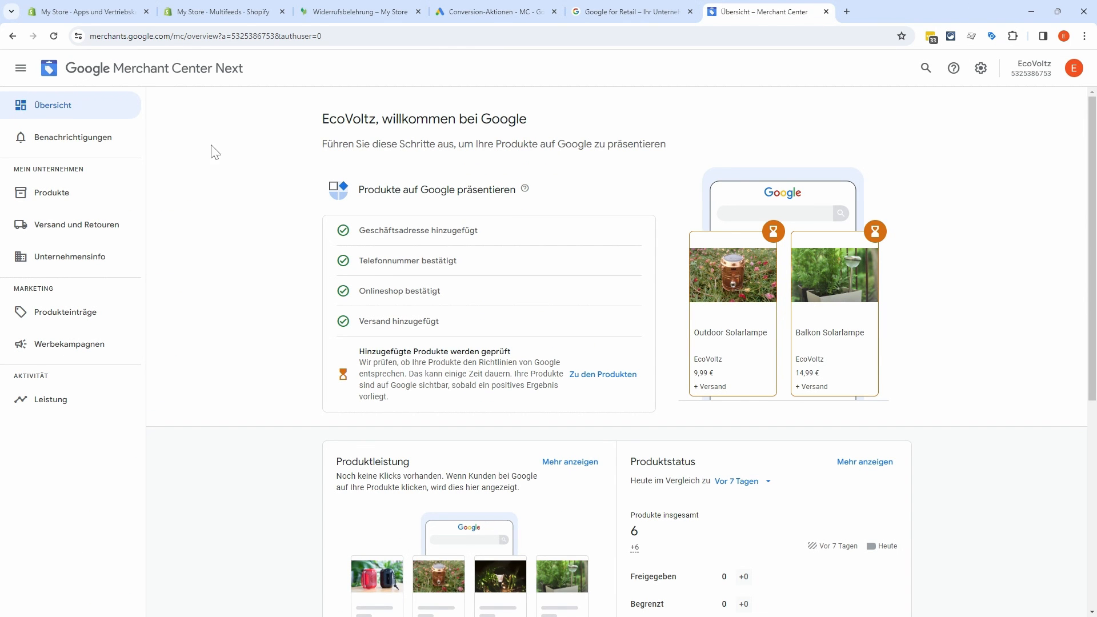
- Switch to Multifeeds, try adding the Product type attribute to the Solar Powerbank's Google feed settings, and close them without saving
click(223, 11)
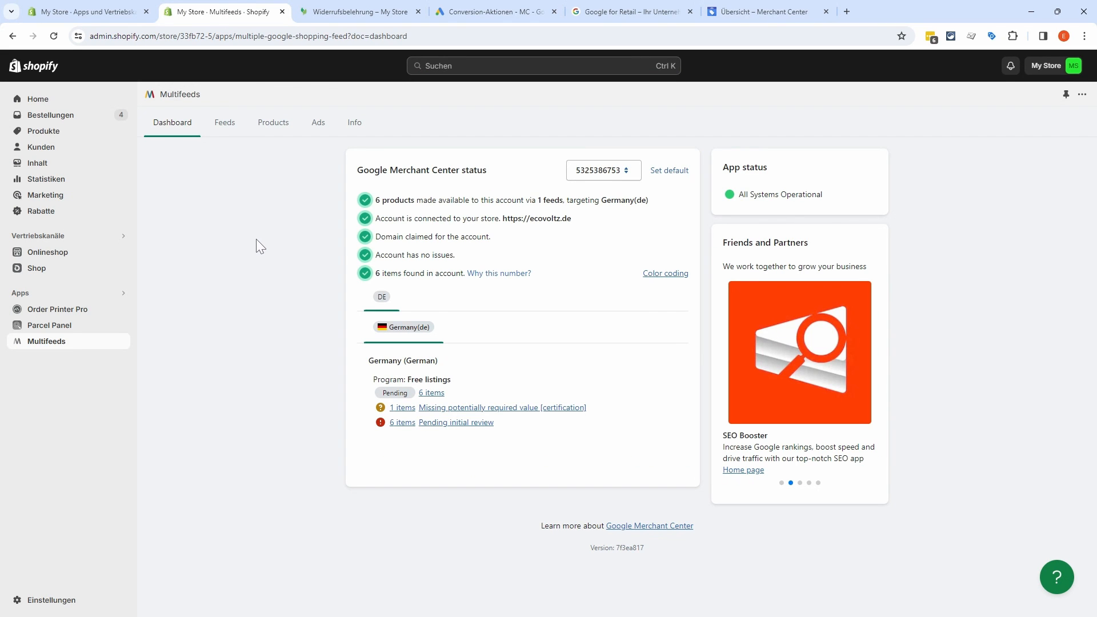
click(273, 124)
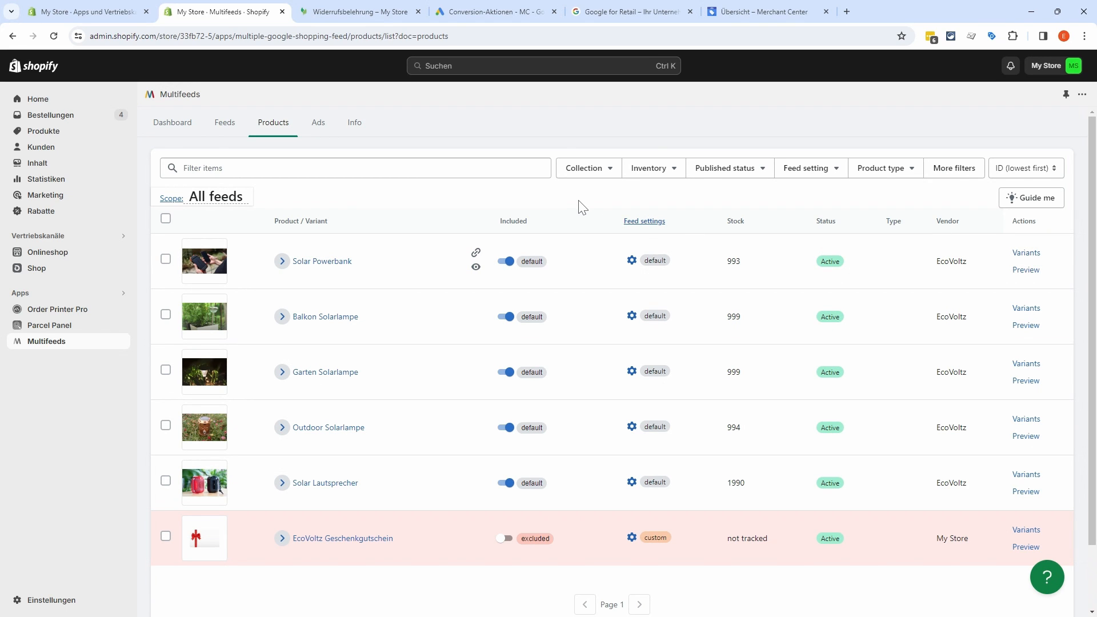
click(631, 261)
click(251, 300)
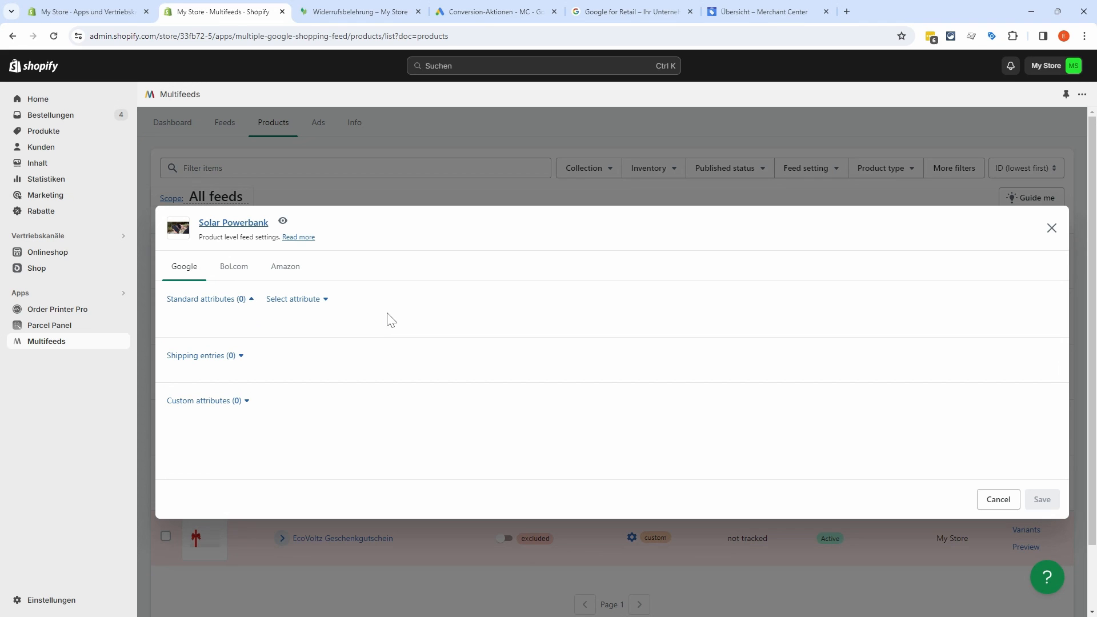
click(325, 301)
scroll(366, 411, down, 5)
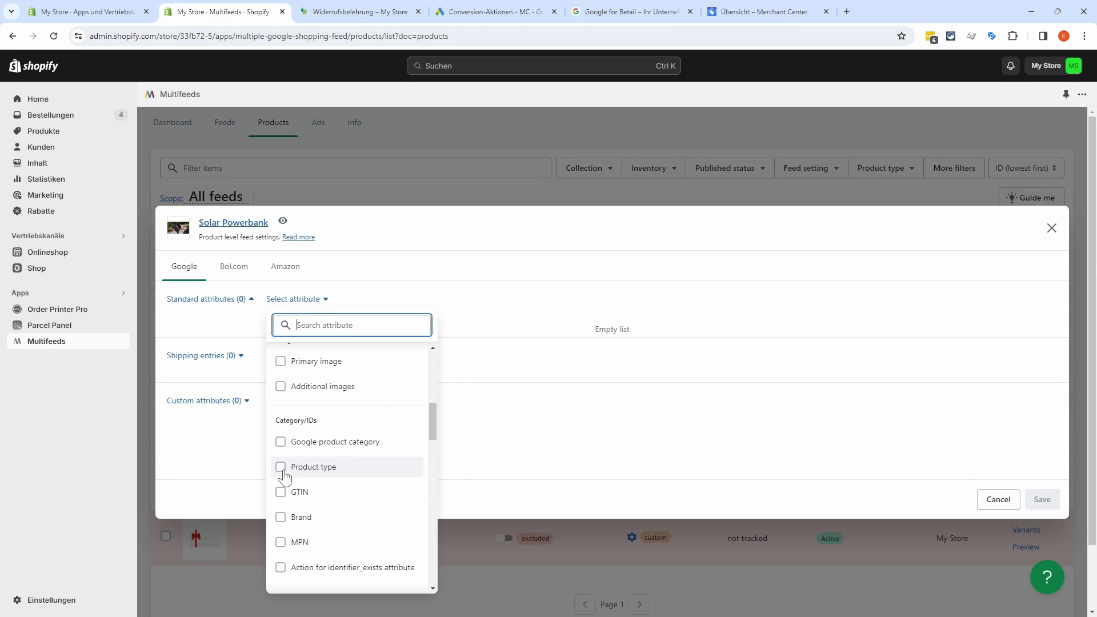
click(308, 465)
click(497, 293)
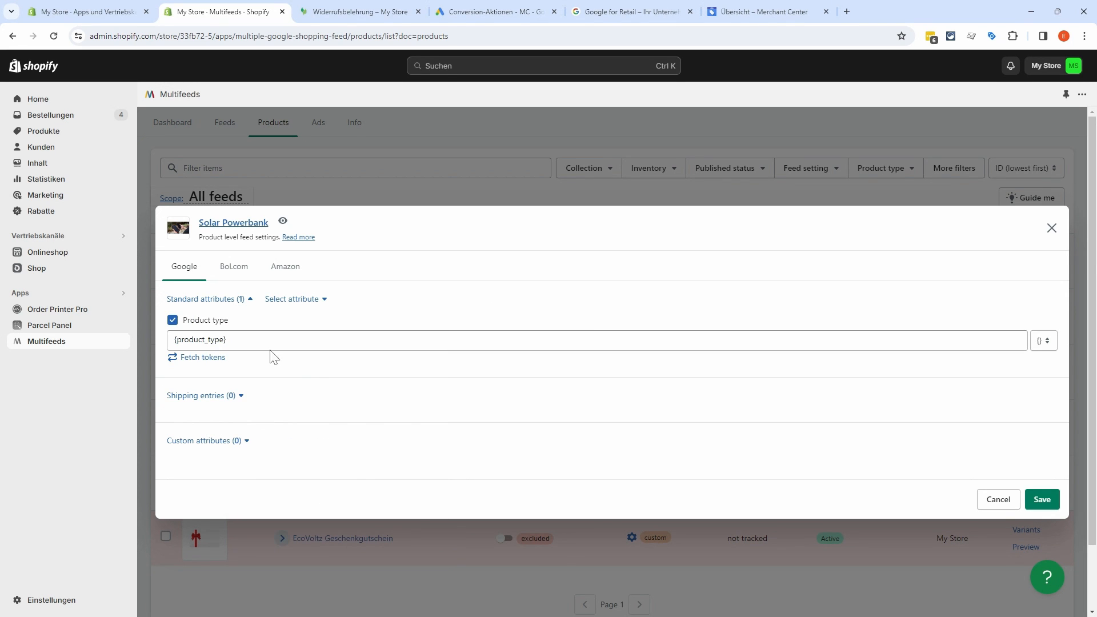
click(1051, 227)
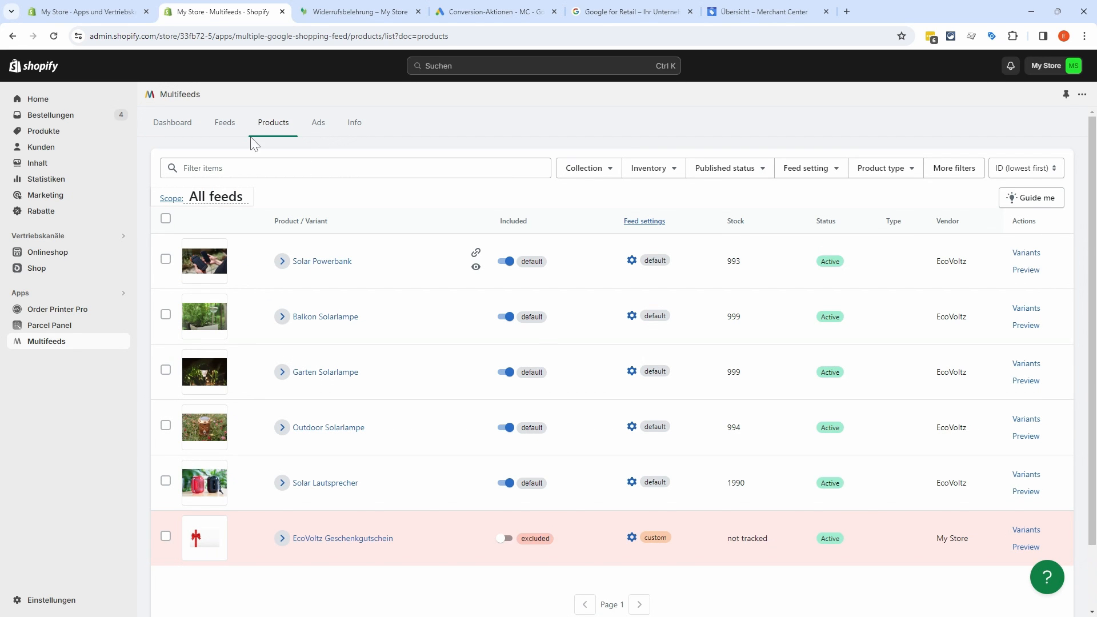
- Open the Multifeed V1 feed in the All products group, check its metadata settings, and return to the group
click(225, 122)
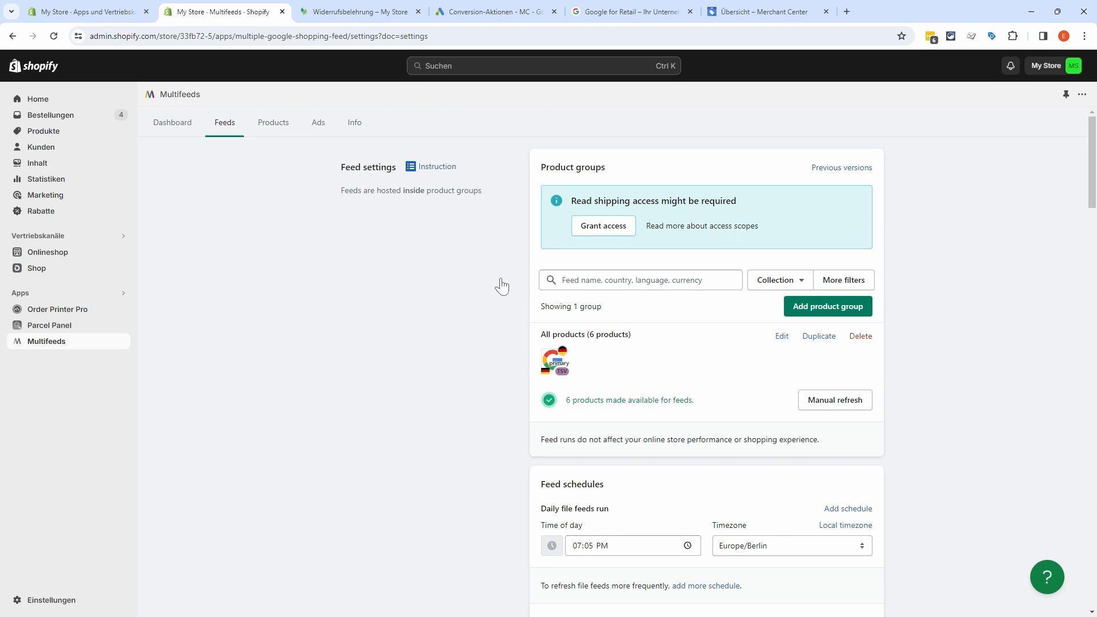
click(782, 339)
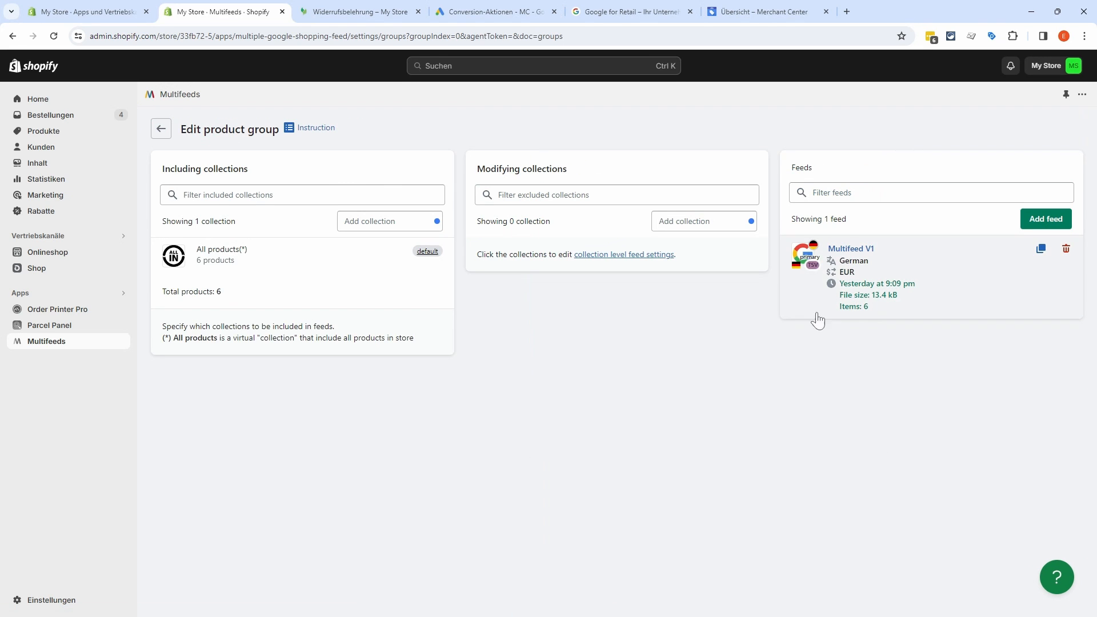
click(849, 250)
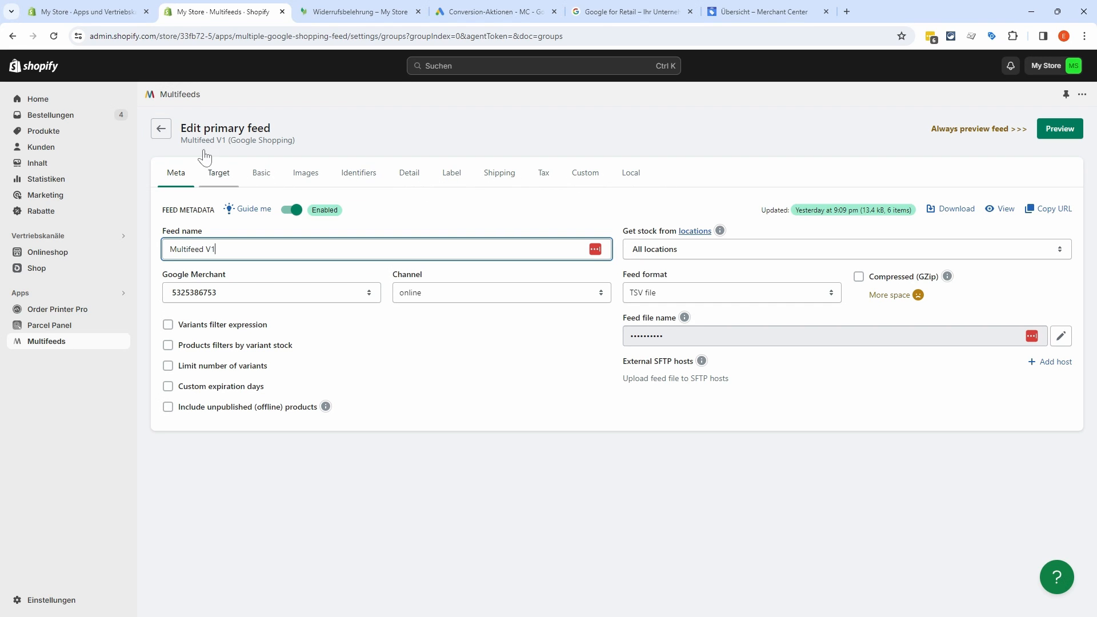
click(162, 128)
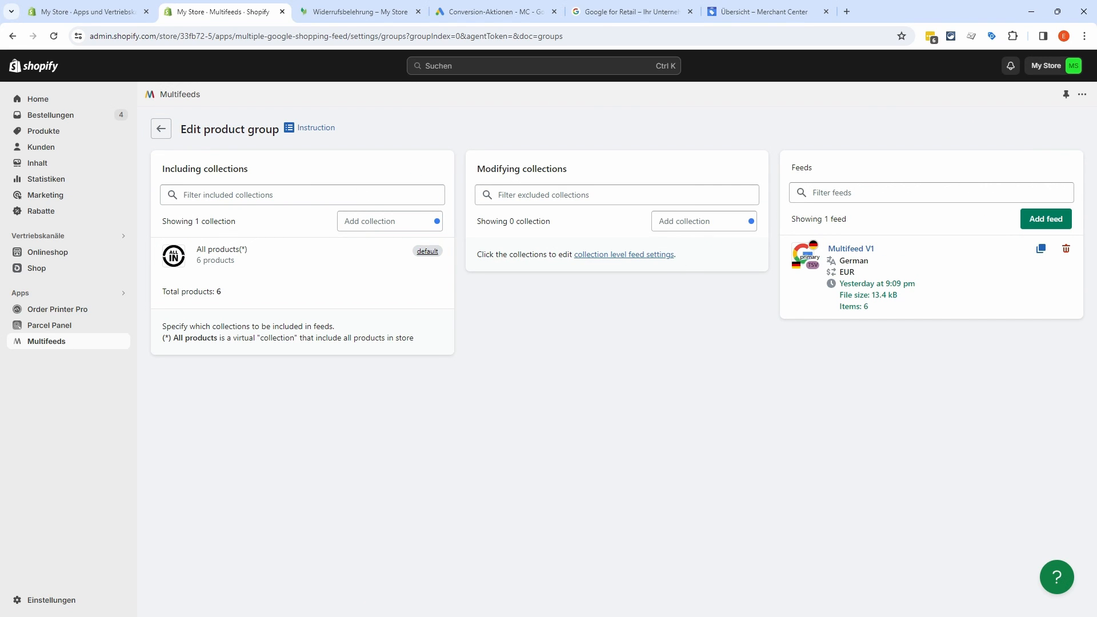
- Switch to Google Merchant Center and open the first Solar Lautsprecher entry in the product list for editing
click(763, 13)
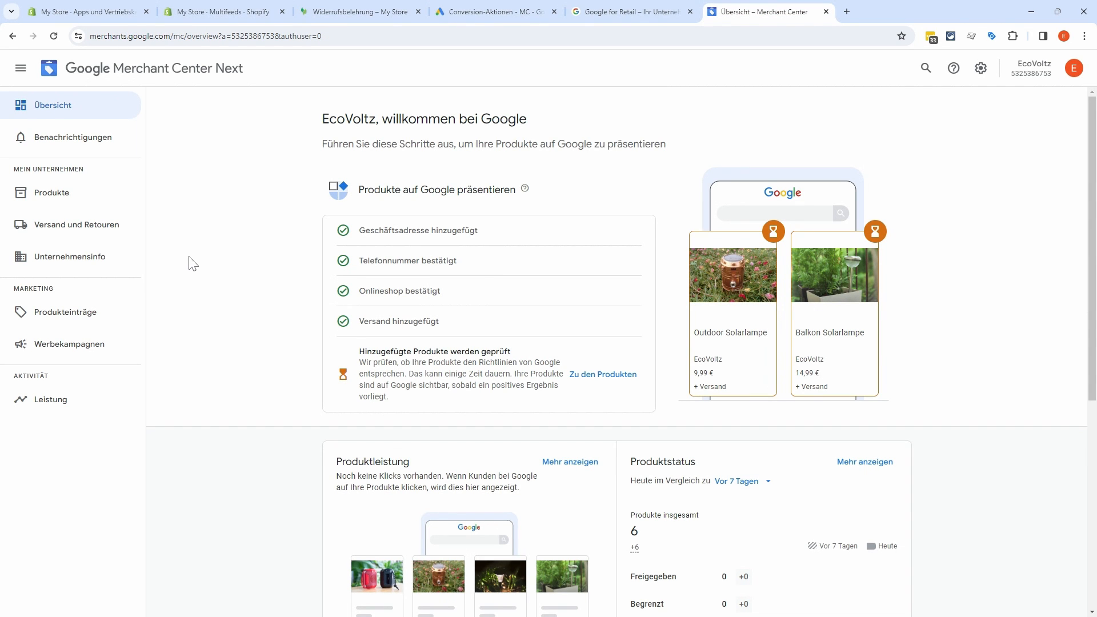
click(38, 205)
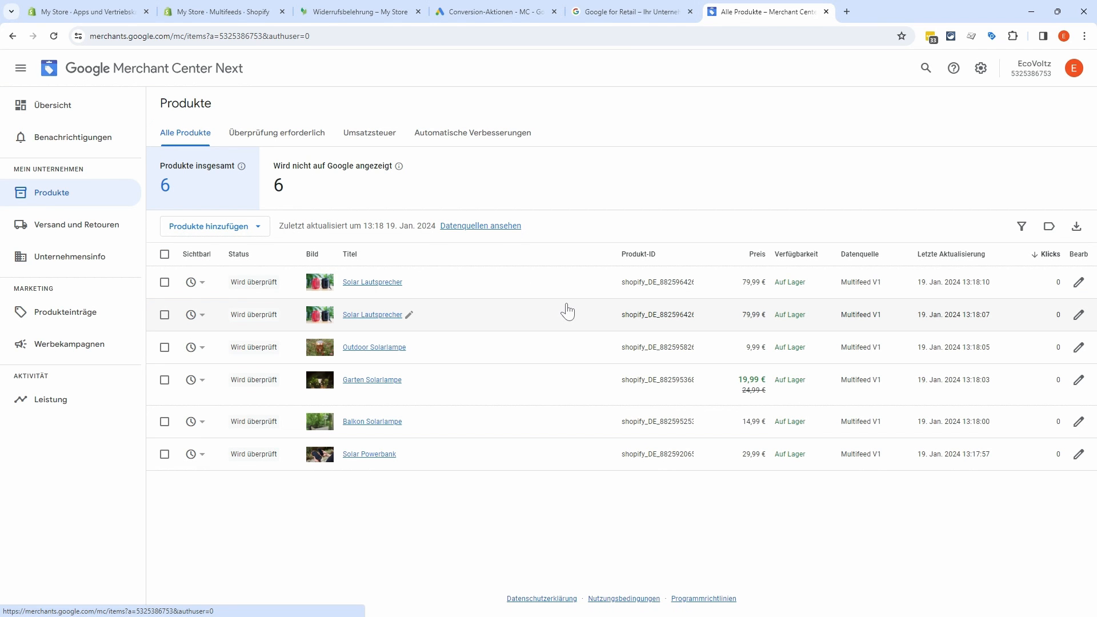
click(1078, 284)
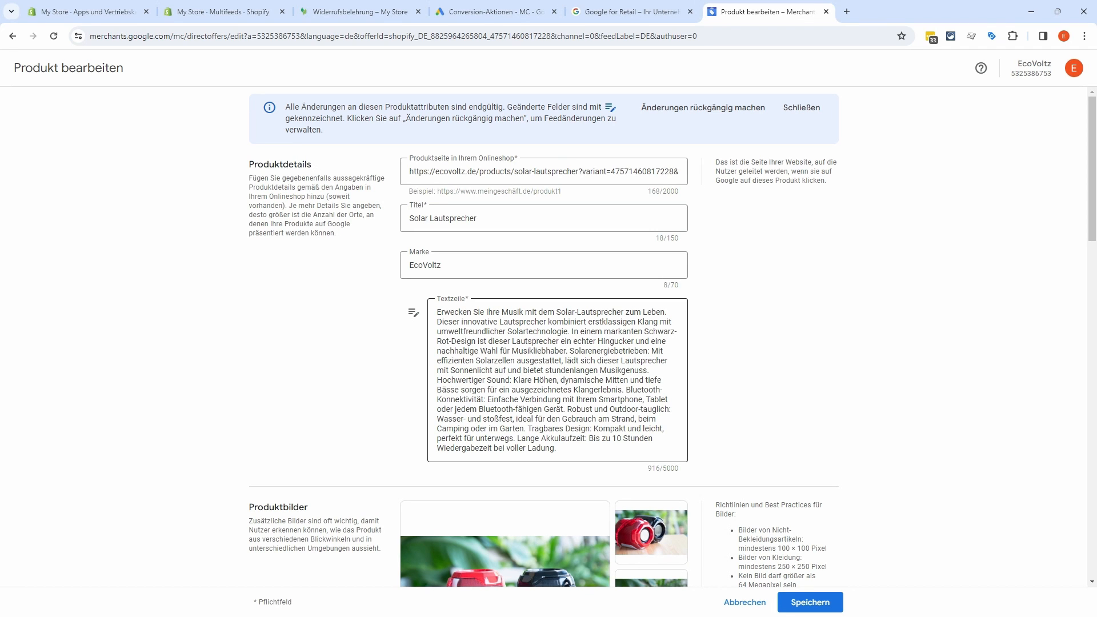
- Review the Solar Lautsprecher's description, images, product type, price, identifiers and custom labels, and leave the product editor without saving
drag(558, 448, 437, 311)
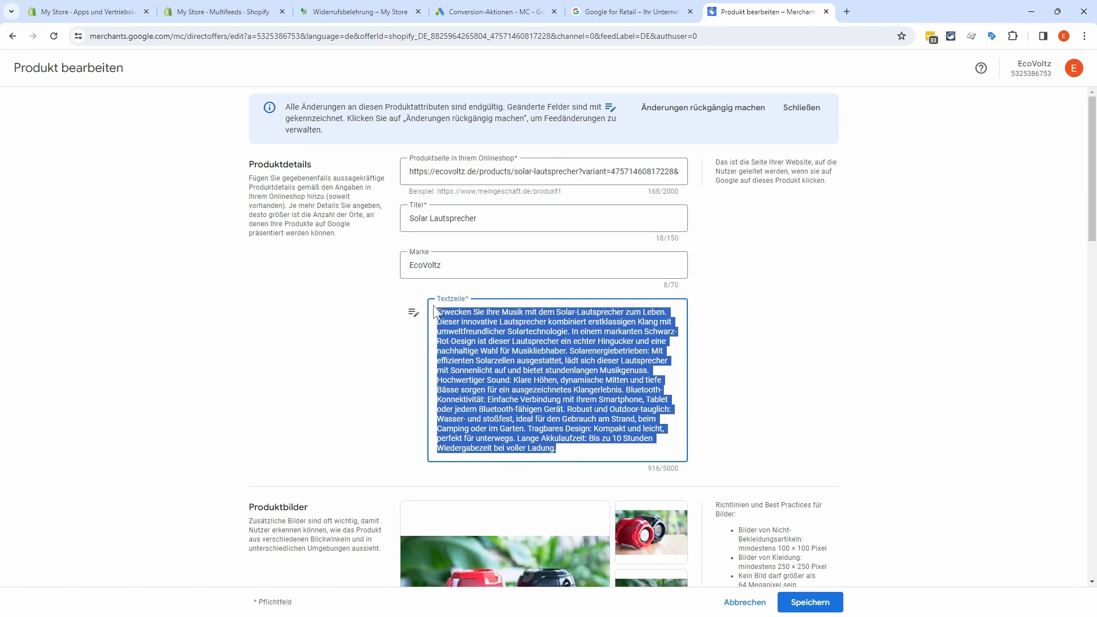
click(713, 338)
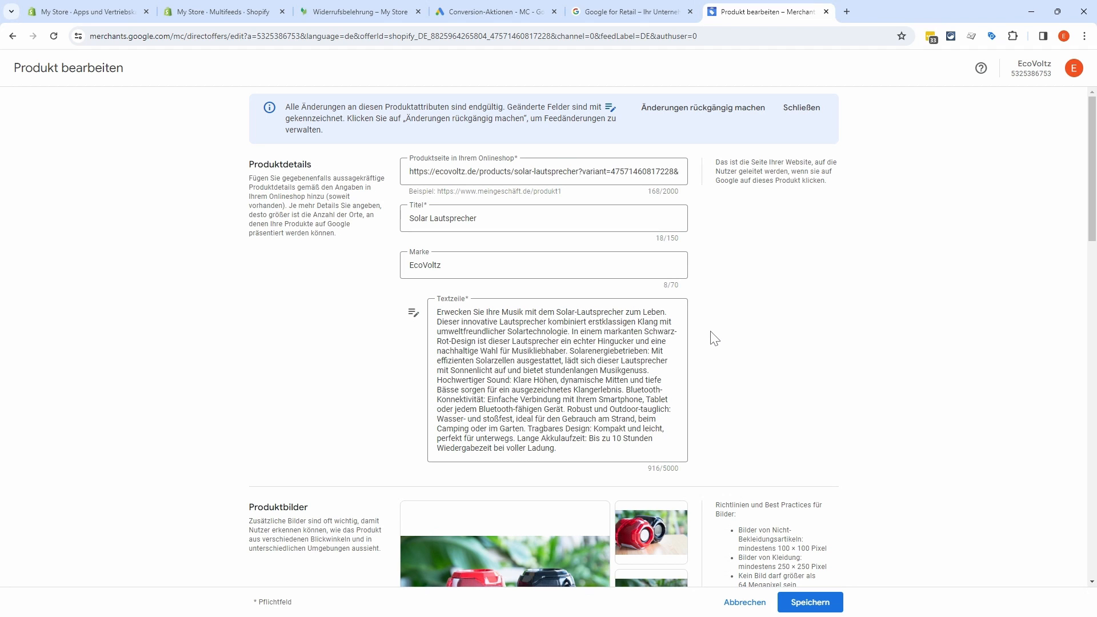
scroll(714, 337, down, 4)
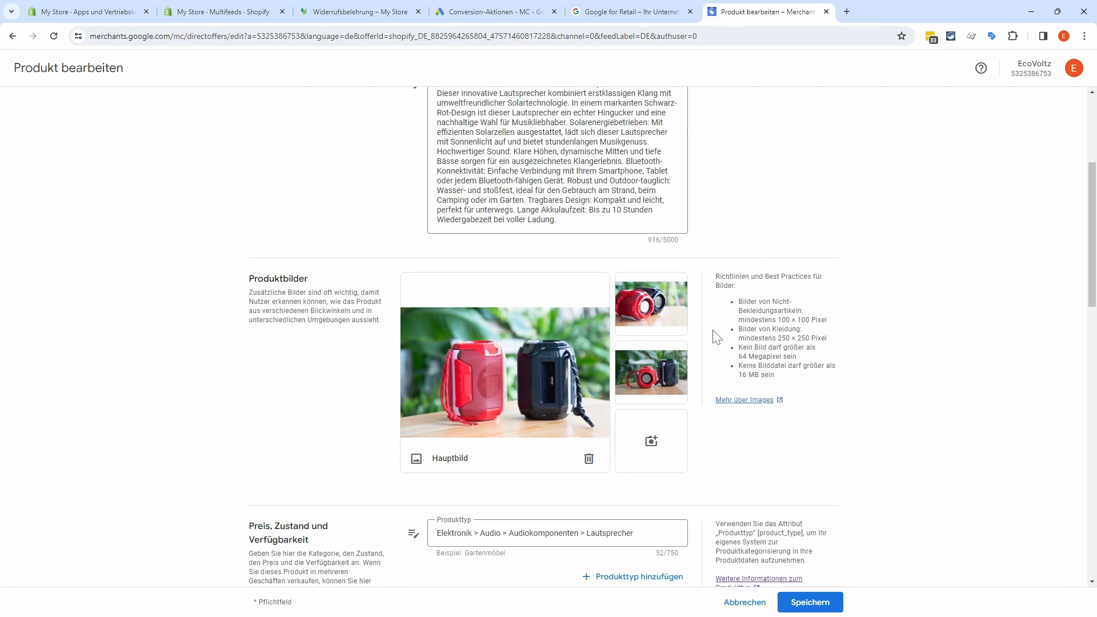
scroll(610, 408, down, 3)
scroll(891, 383, down, 1)
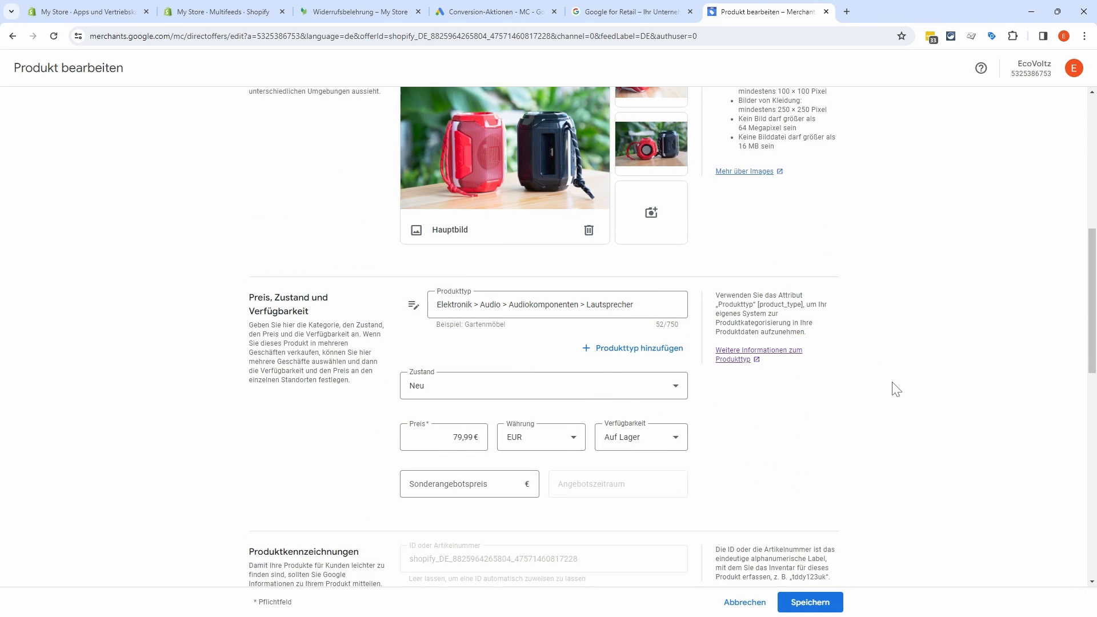
scroll(815, 366, down, 3)
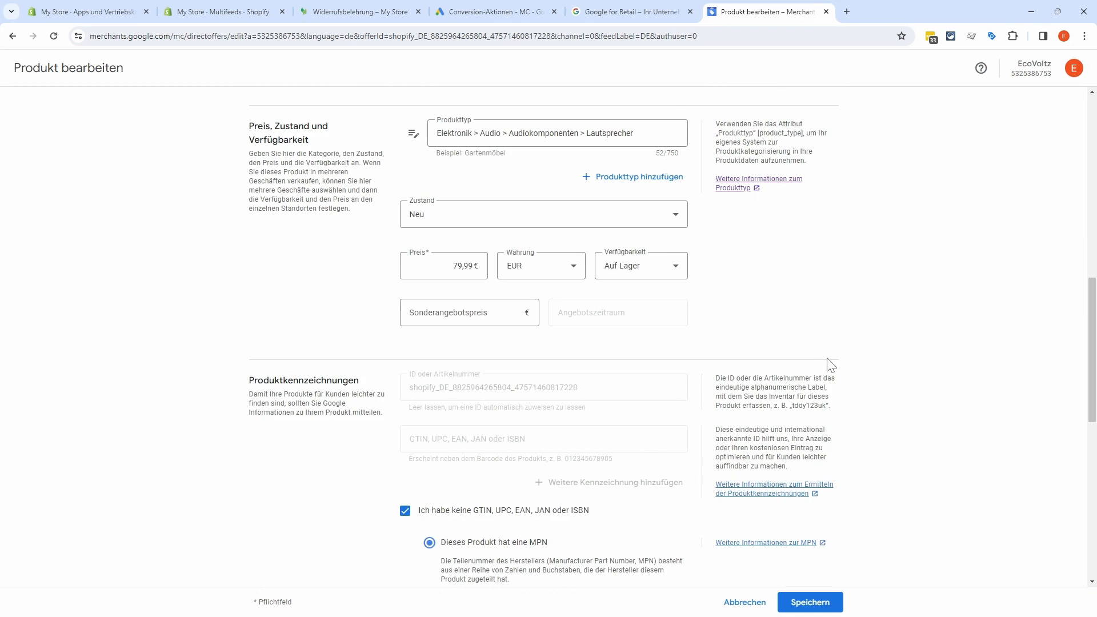
scroll(831, 366, down, 2)
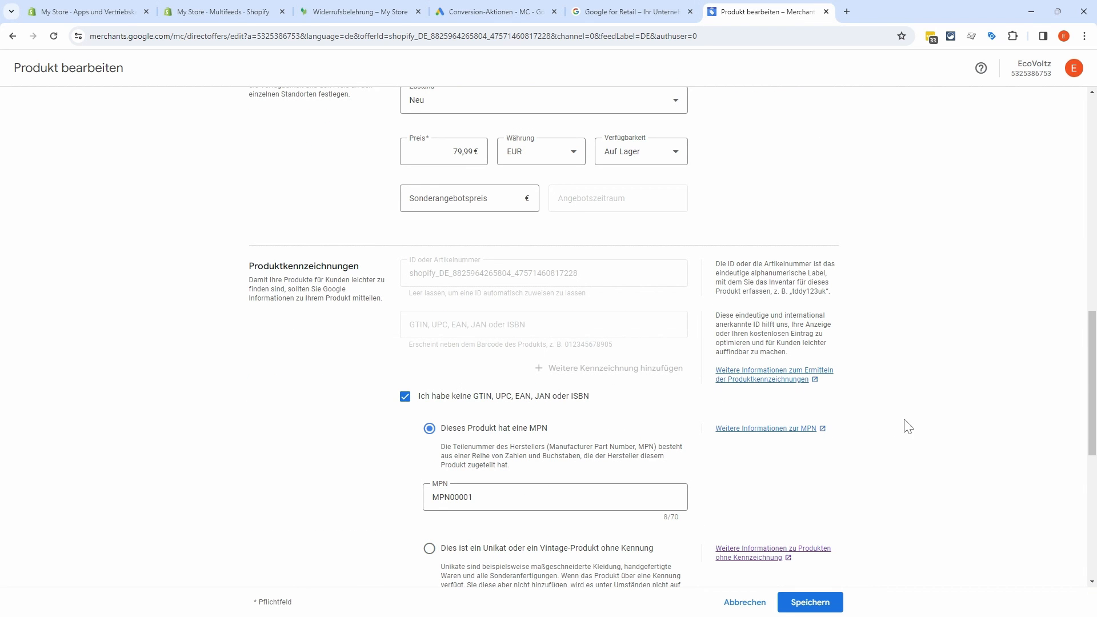
scroll(909, 427, down, 7)
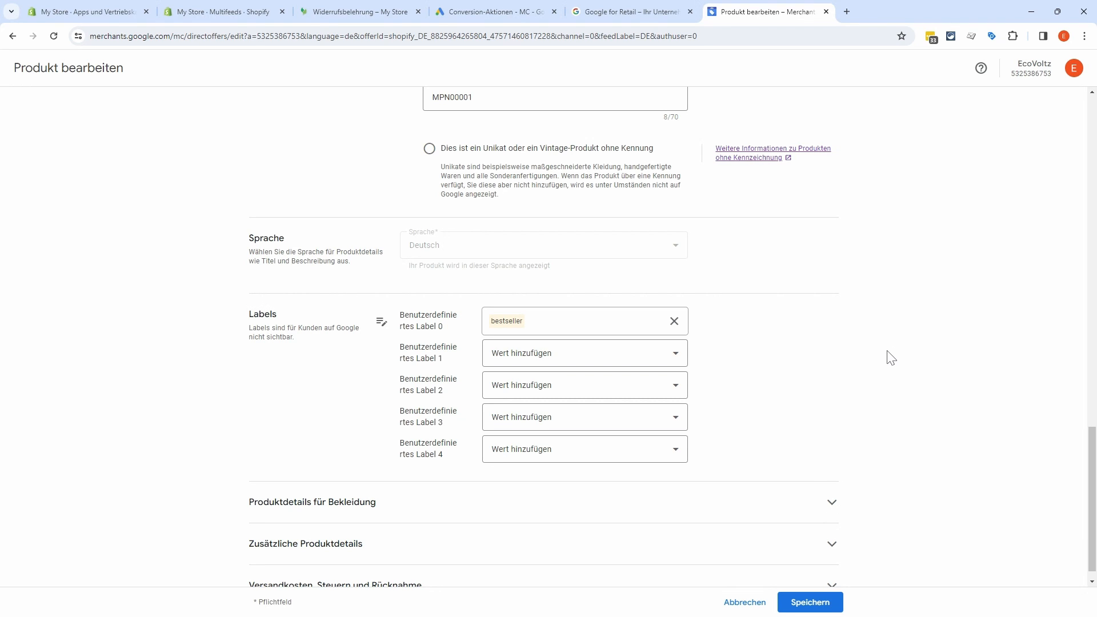
scroll(894, 358, down, 1)
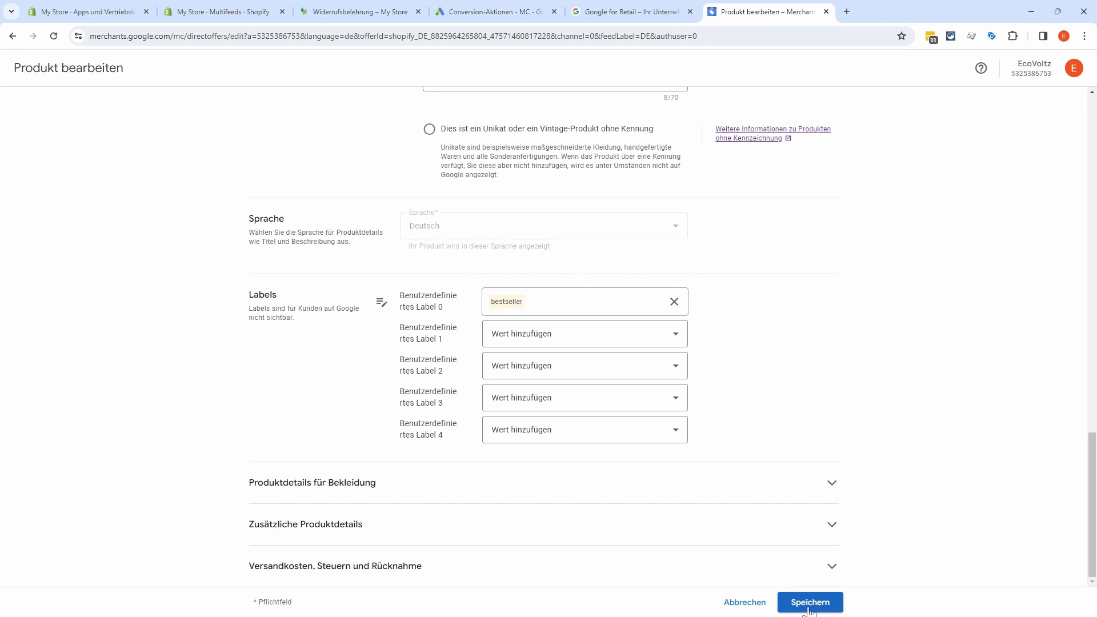
click(734, 604)
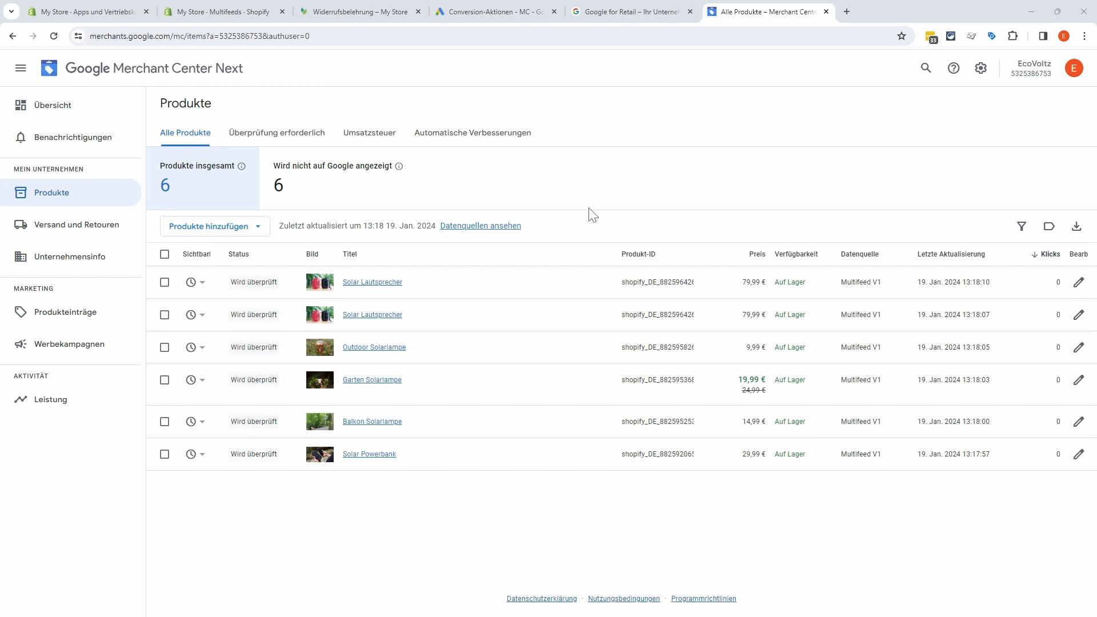
- Switch to Google Ads and link the managed EcoVoltz Google Merchant Center account through the linked accounts settings
click(500, 15)
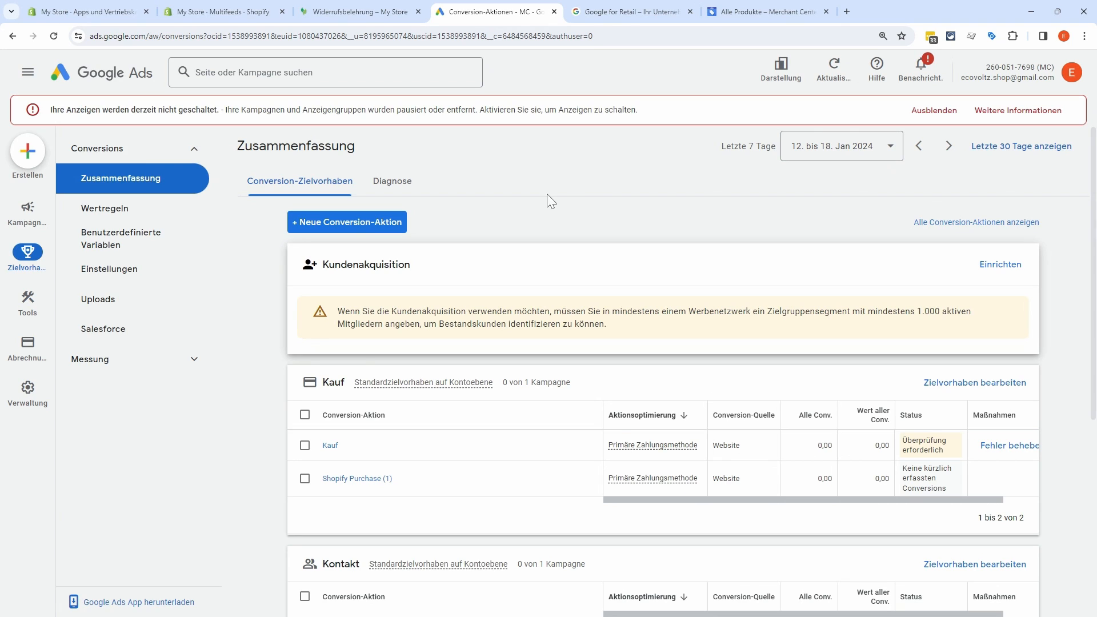
mouse_move(28, 391)
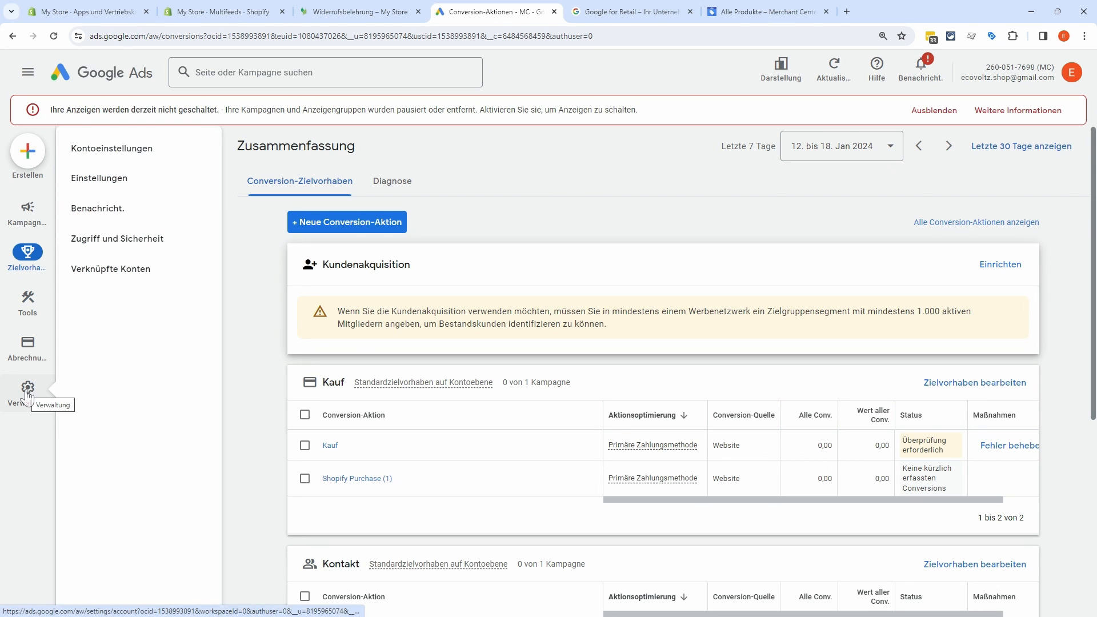
click(133, 274)
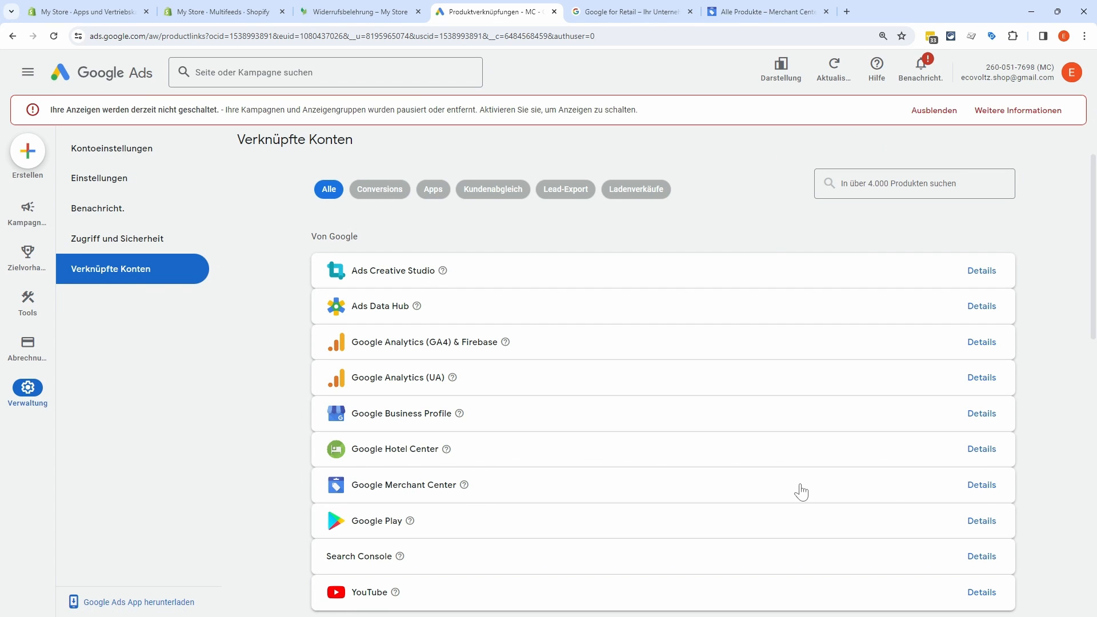
click(981, 485)
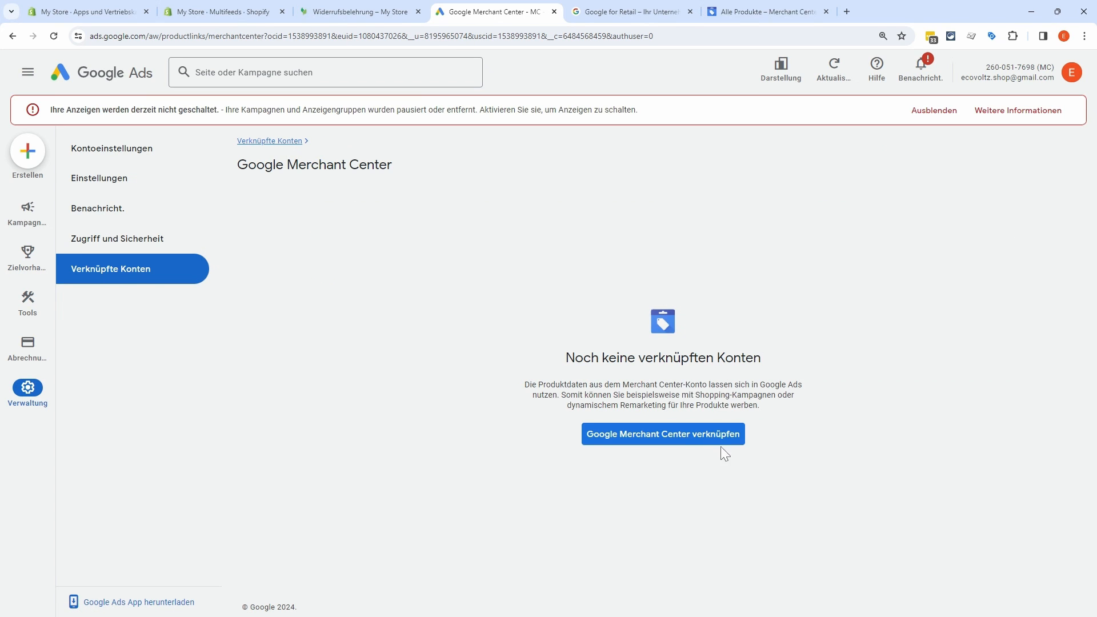
click(680, 440)
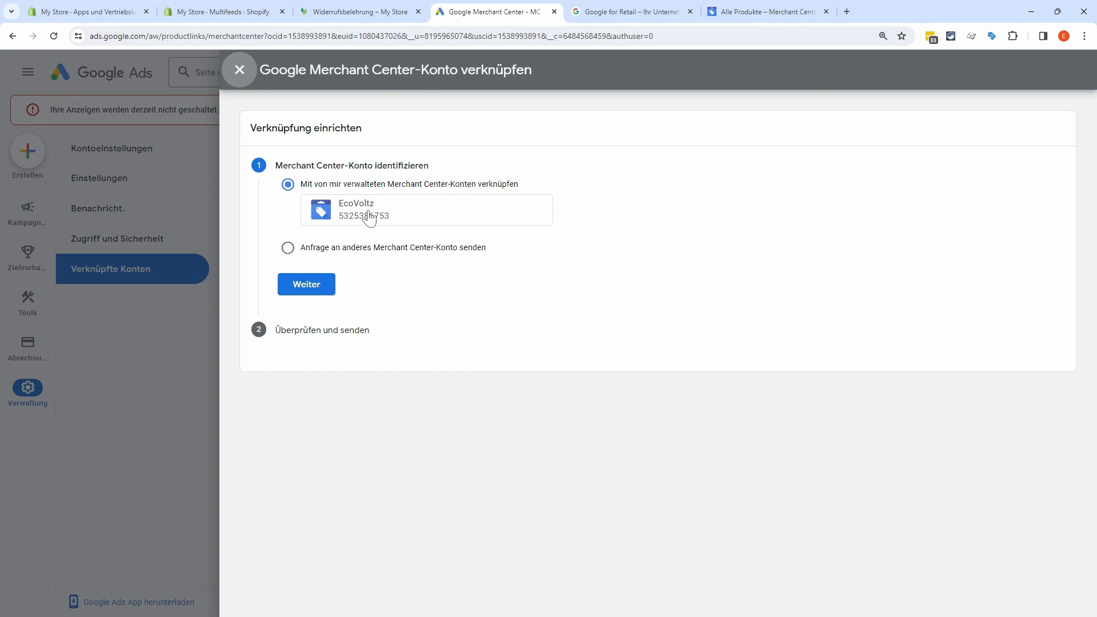
click(334, 289)
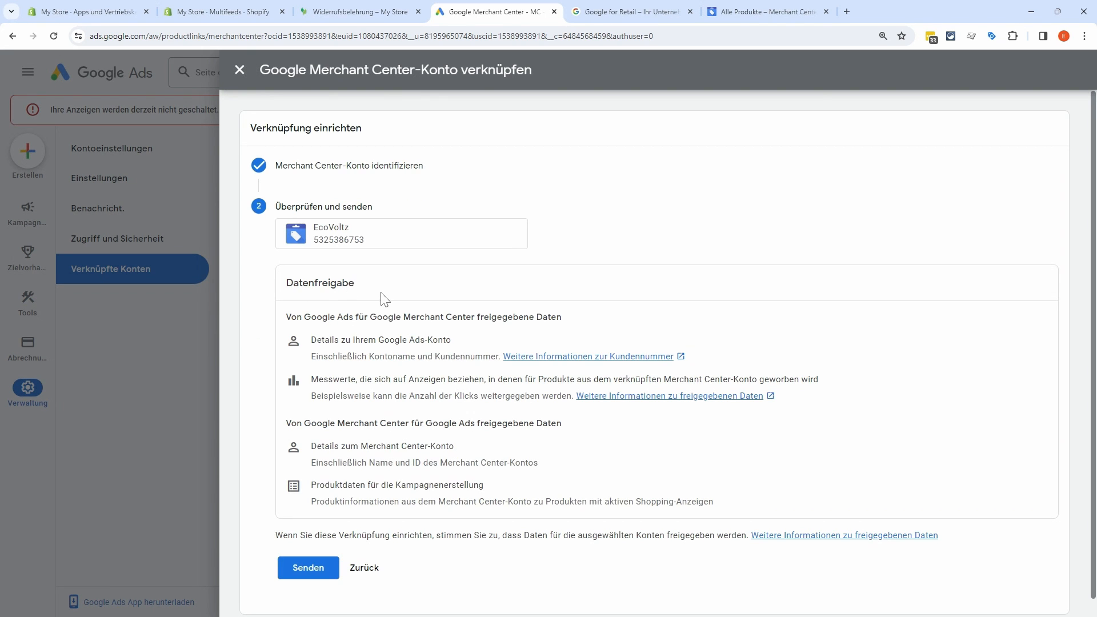
click(309, 570)
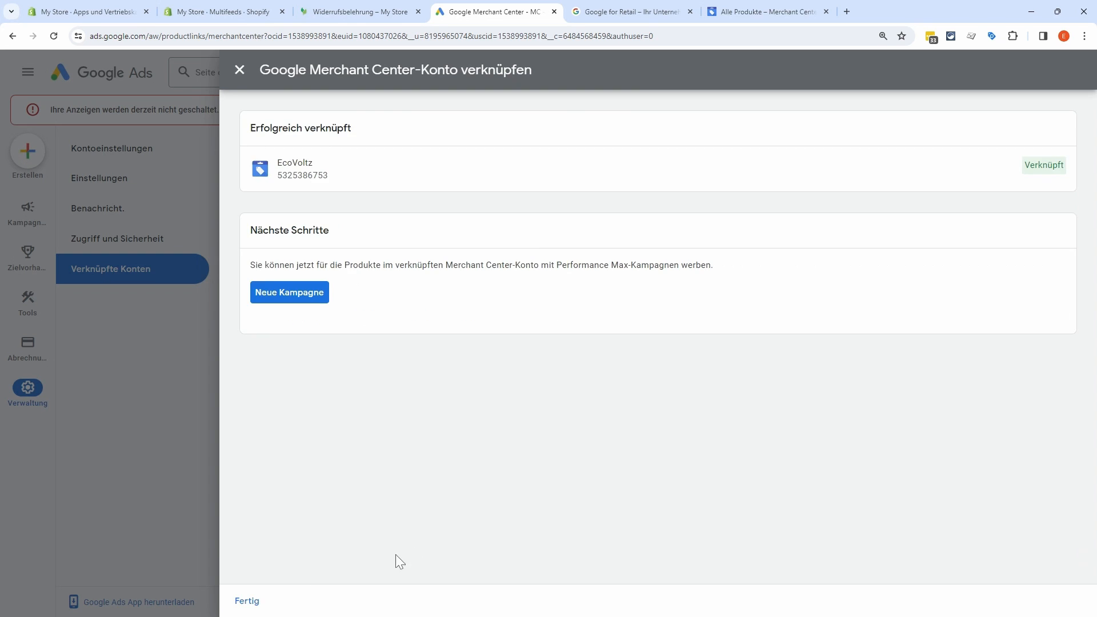
click(247, 601)
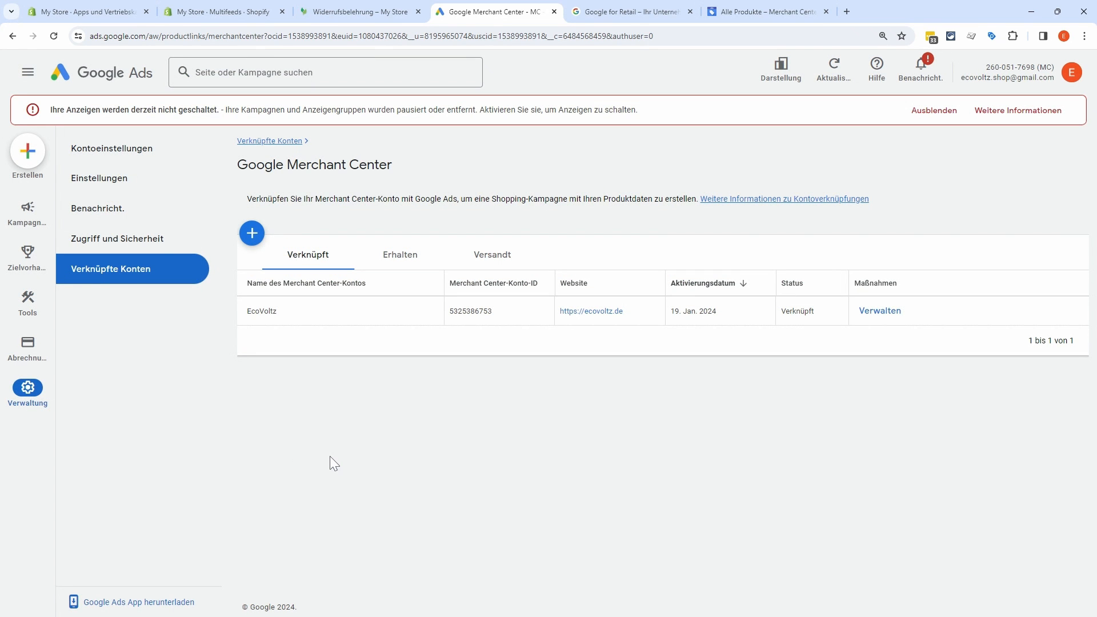
click(269, 140)
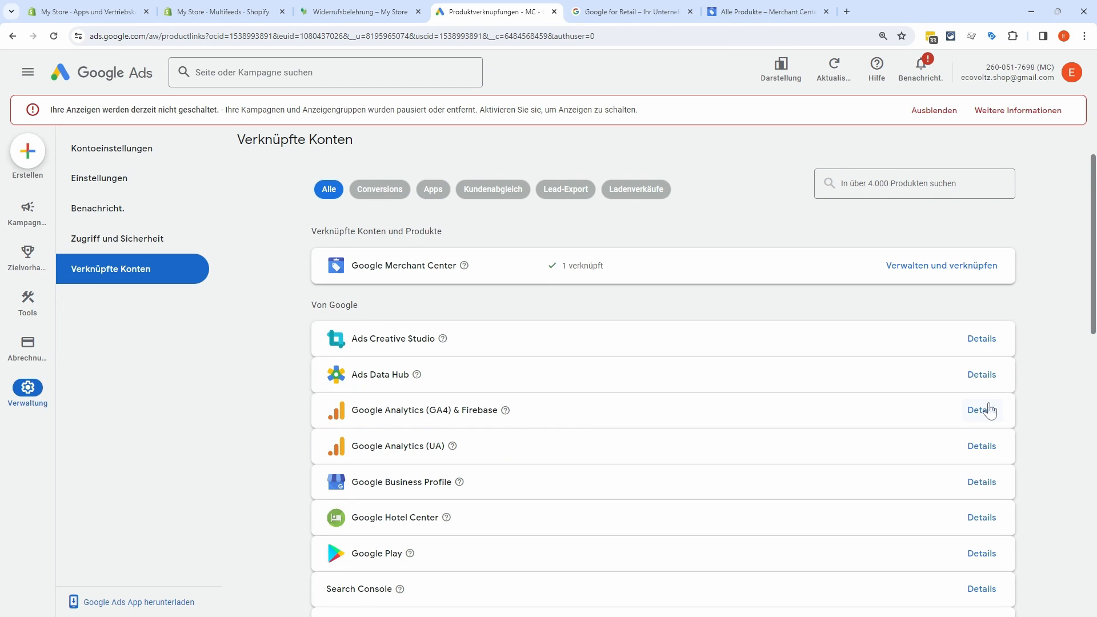
click(982, 409)
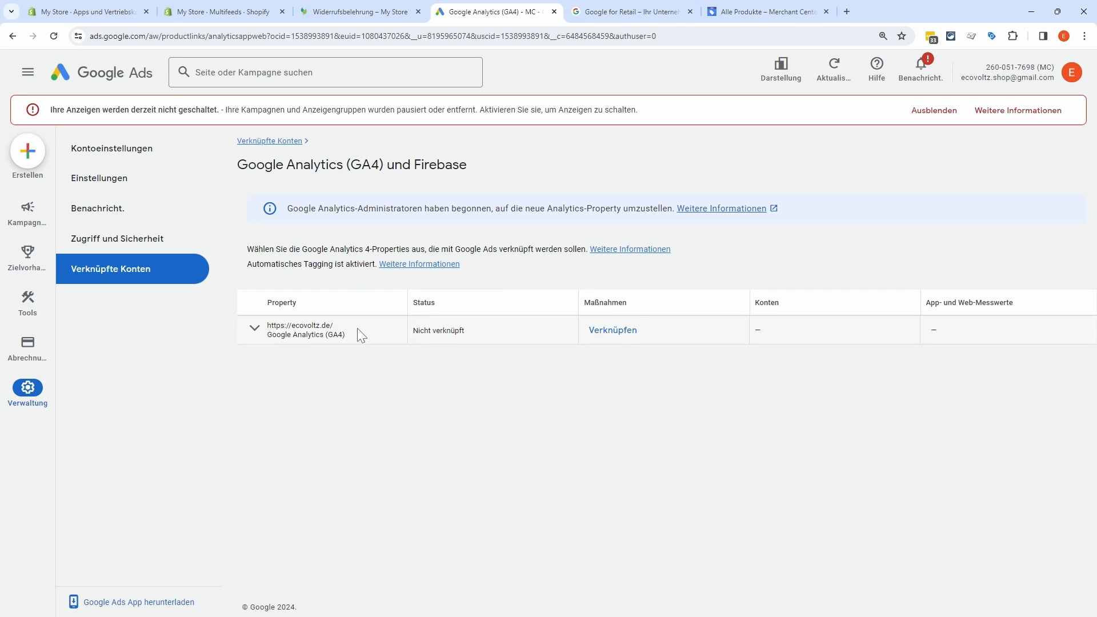
click(614, 331)
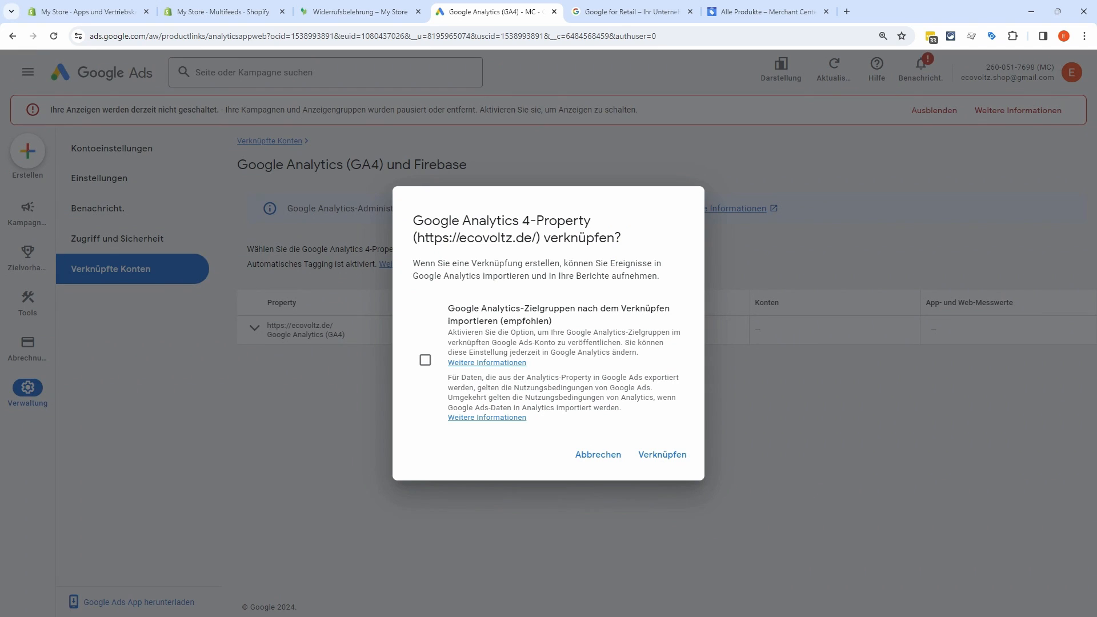
click(425, 360)
click(662, 455)
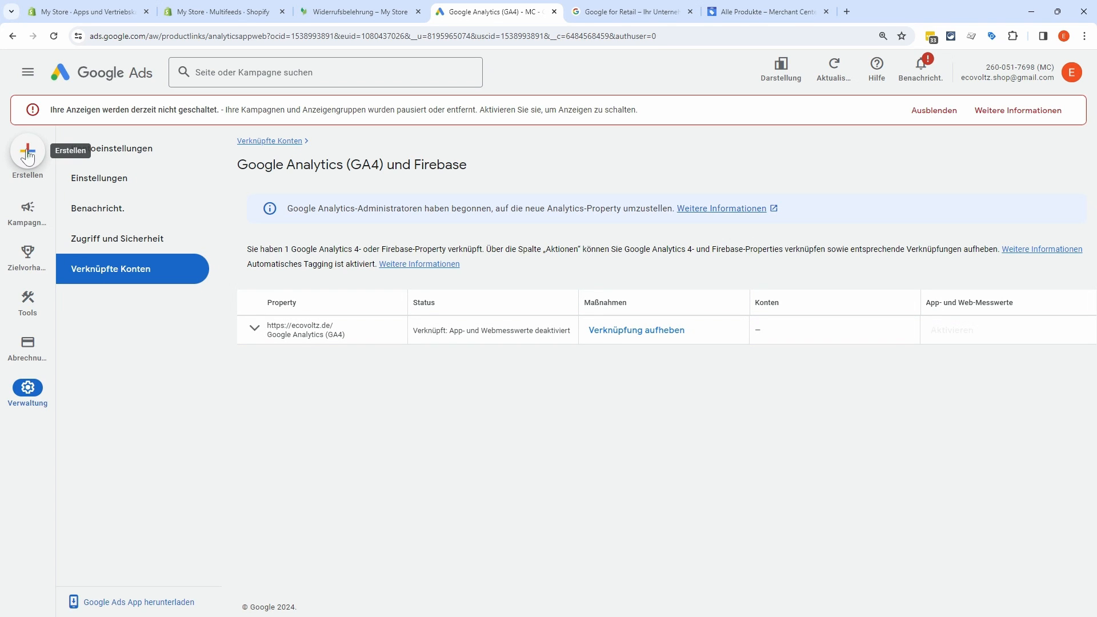
- Start a new campaign without goal guidance, choose Shopping as the campaign type, and exit the conversion goals guide
click(25, 222)
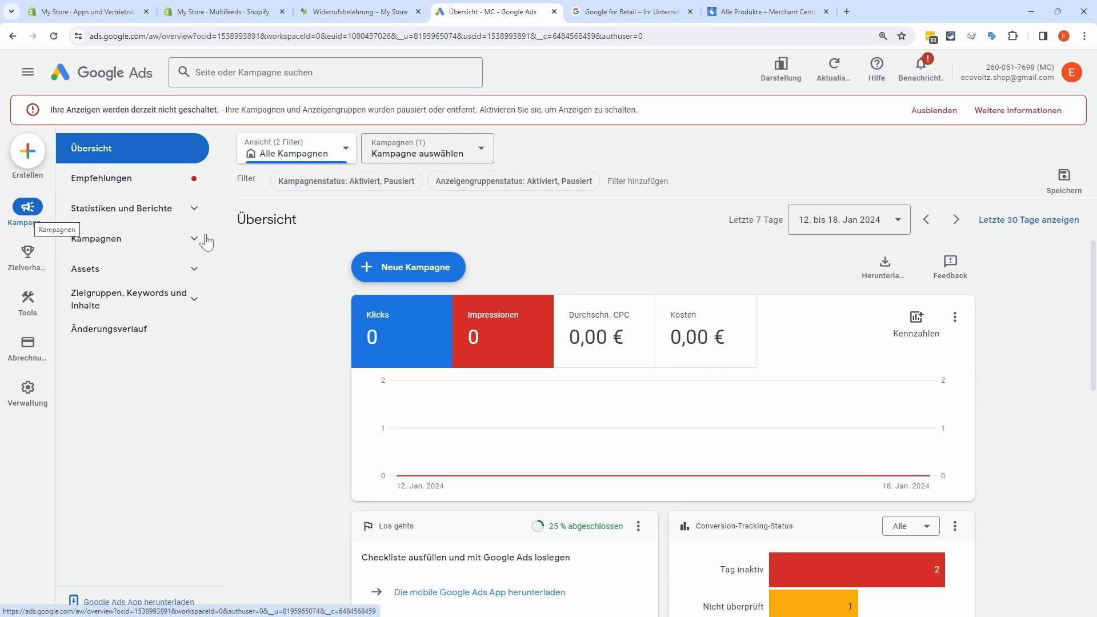
click(403, 272)
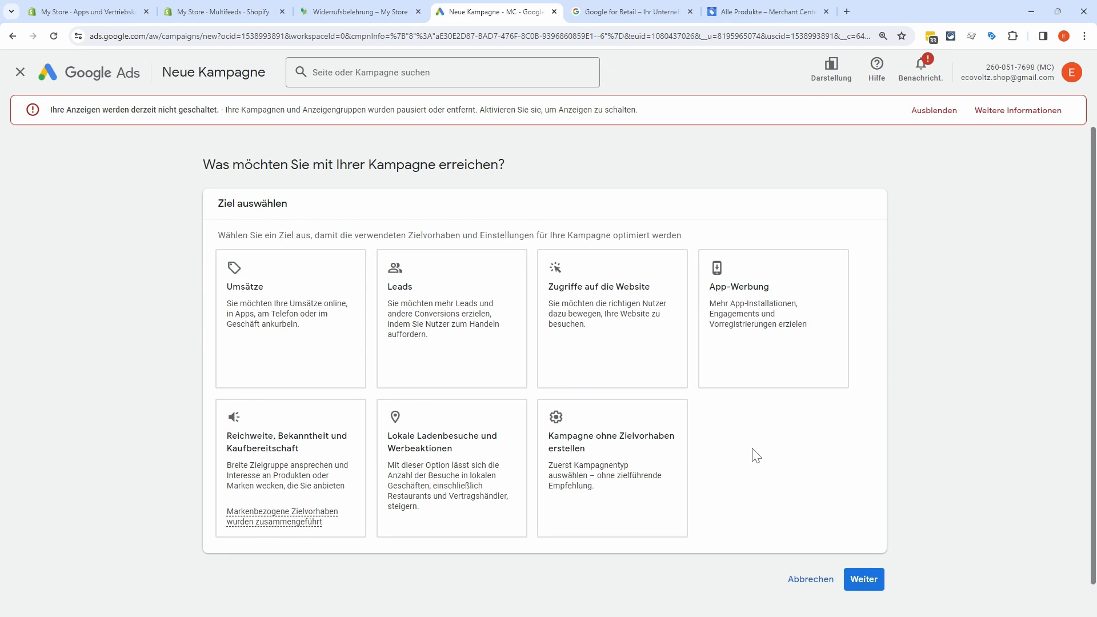
click(648, 460)
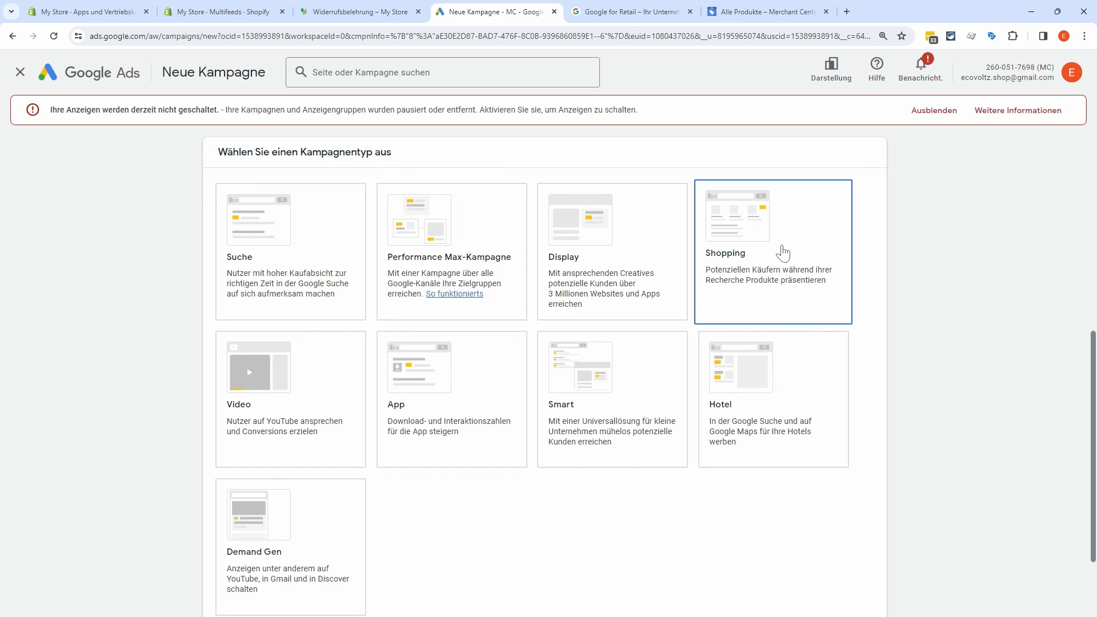
scroll(782, 252, down, 8)
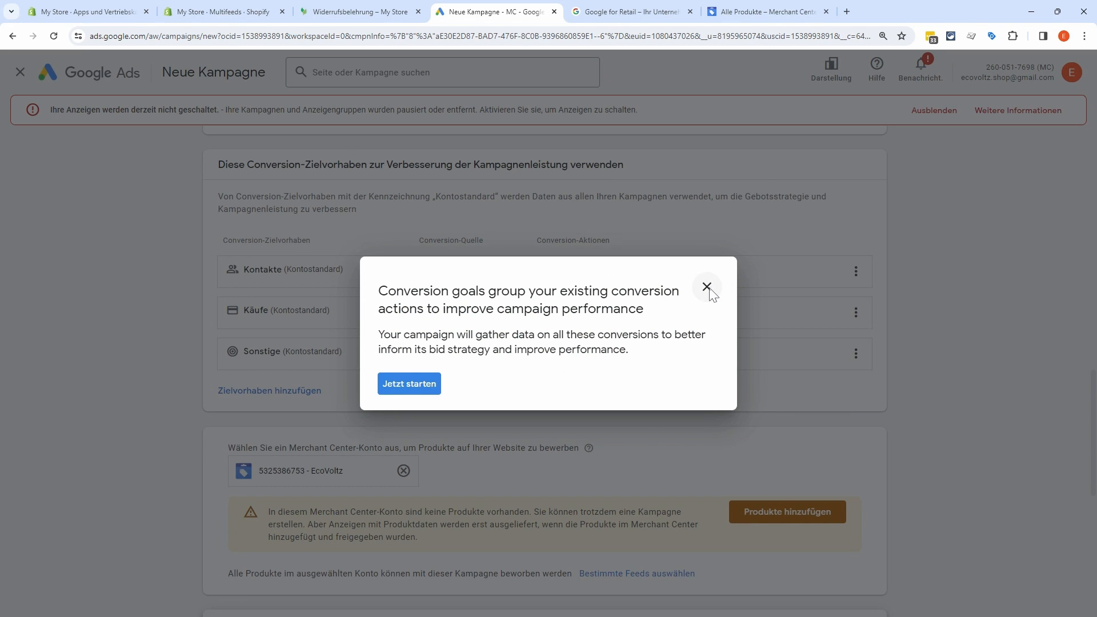
click(708, 294)
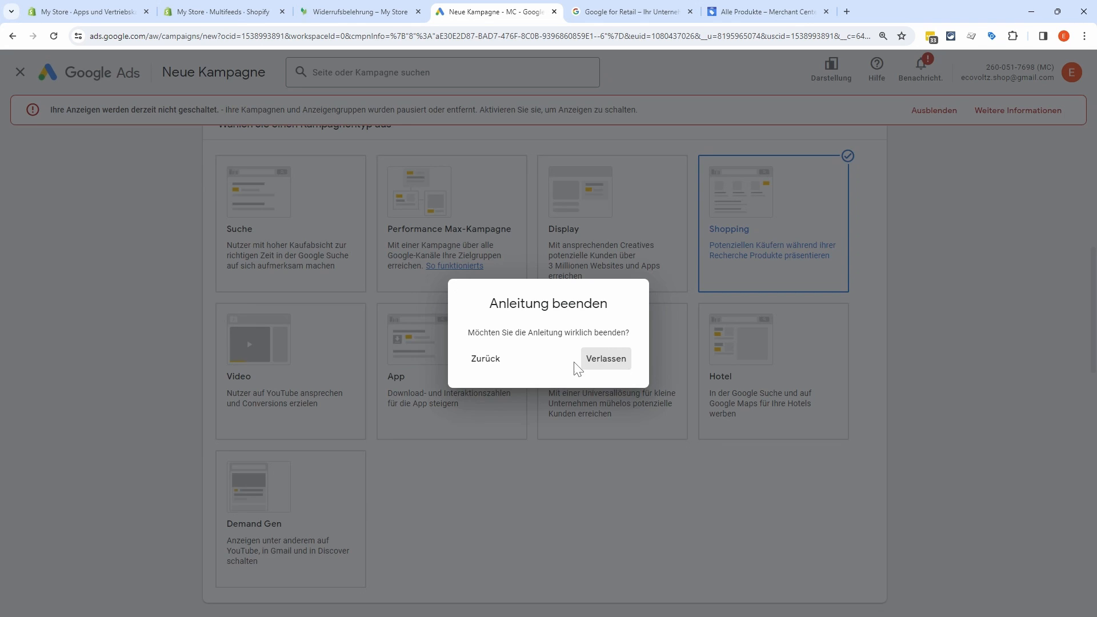
click(597, 358)
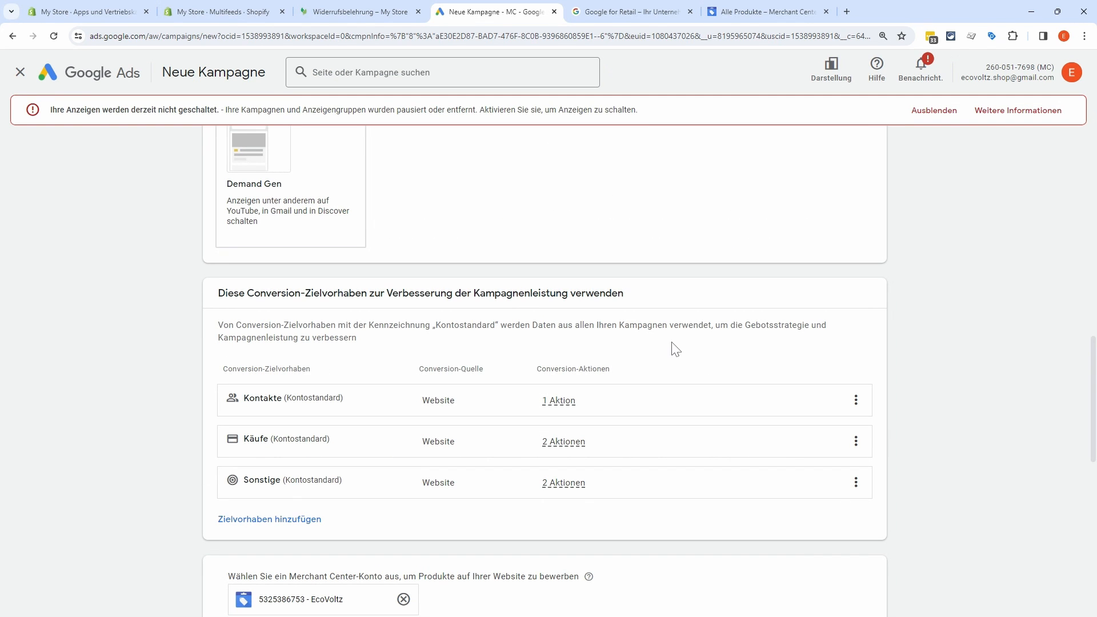
- Examine which conversion actions belong to the Käufe conversion goal of the new Shopping campaign
double_click(241, 439)
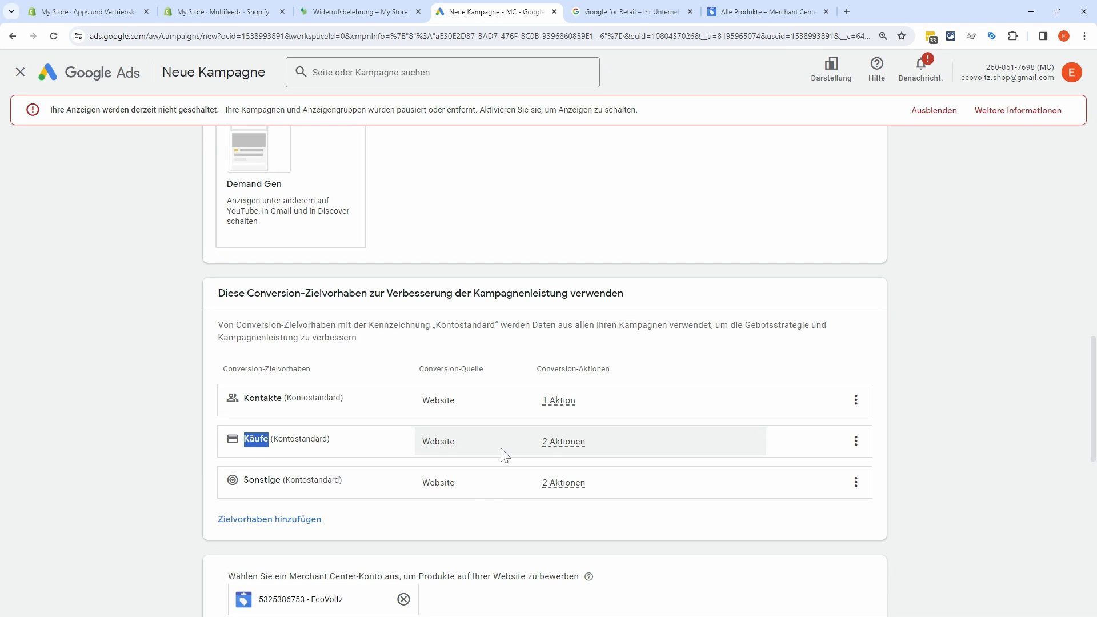
mouse_move(576, 451)
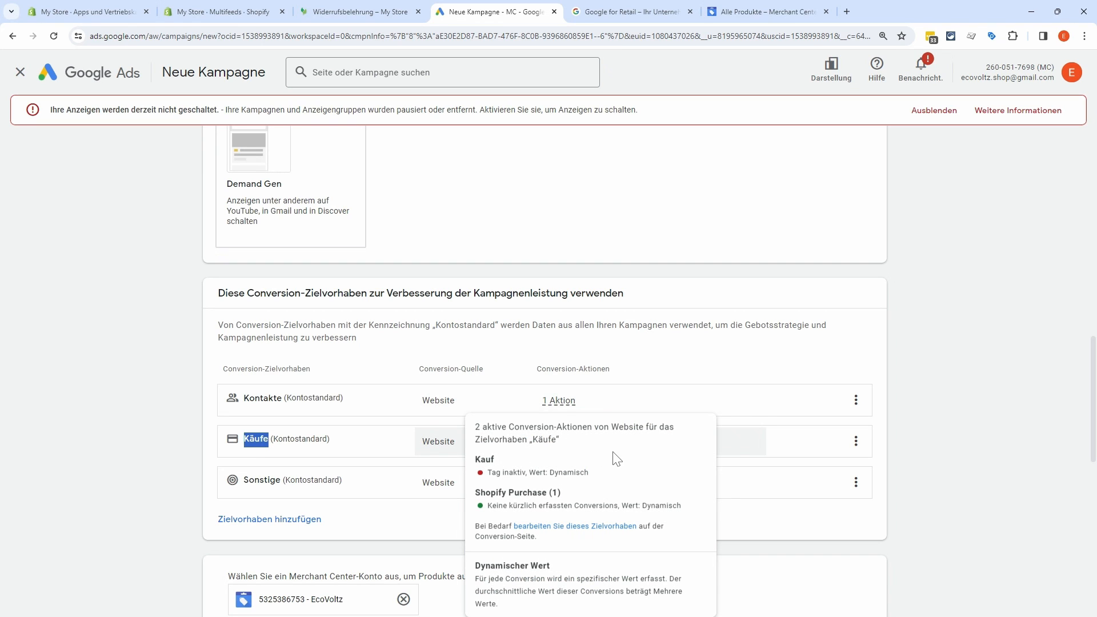
click(479, 462)
drag(476, 464, 501, 456)
drag(475, 493, 547, 492)
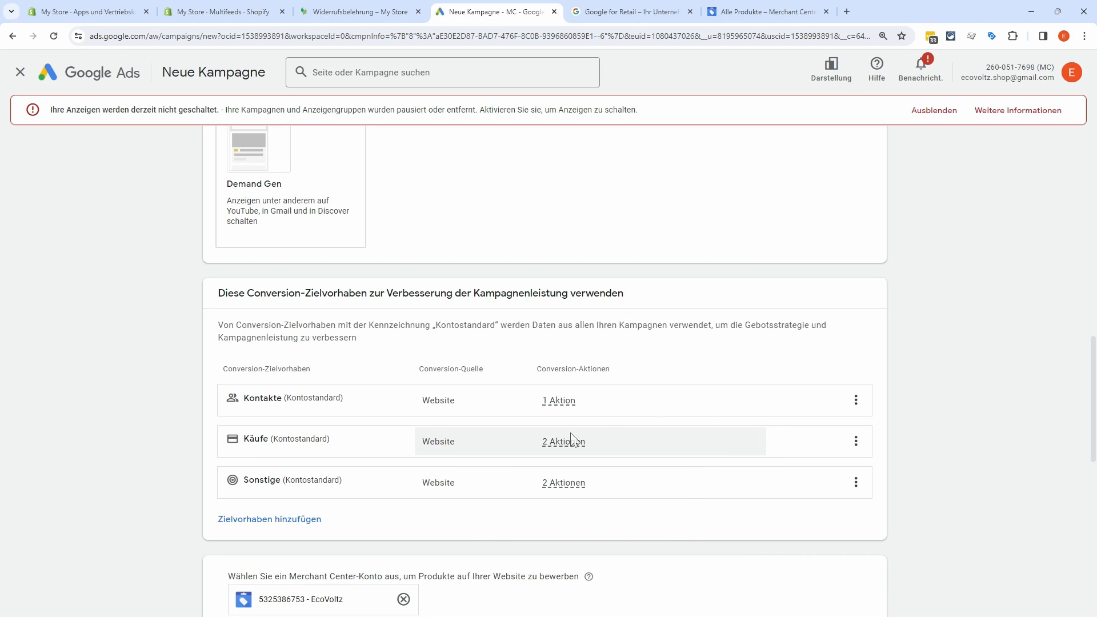
mouse_move(564, 448)
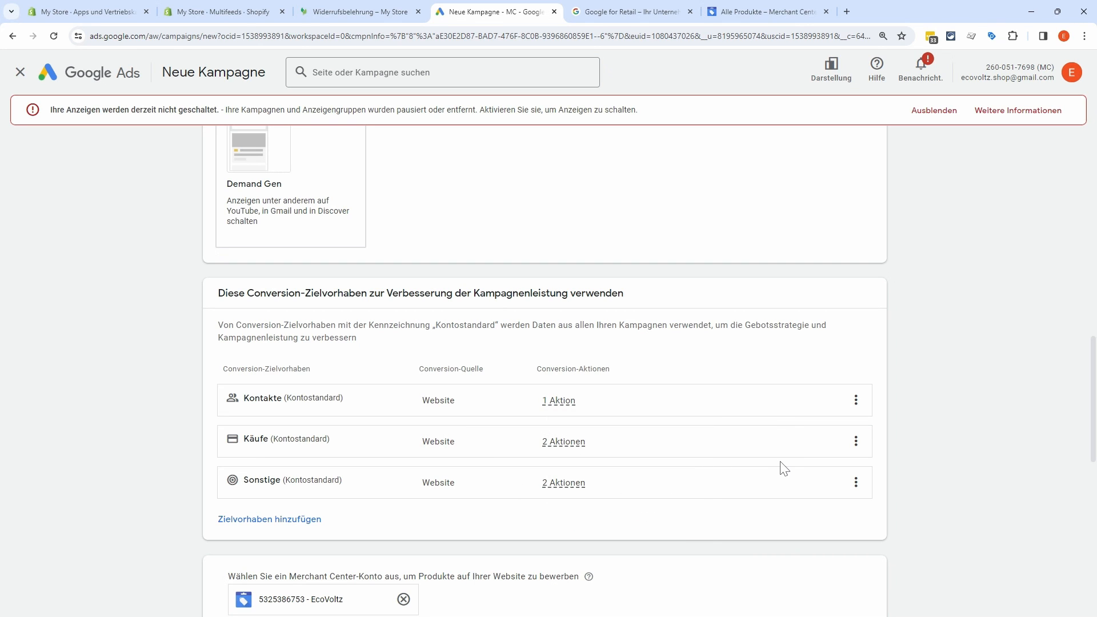
- Remove the Kontakte and Sonstige conversion goals from the new Shopping campaign
click(856, 401)
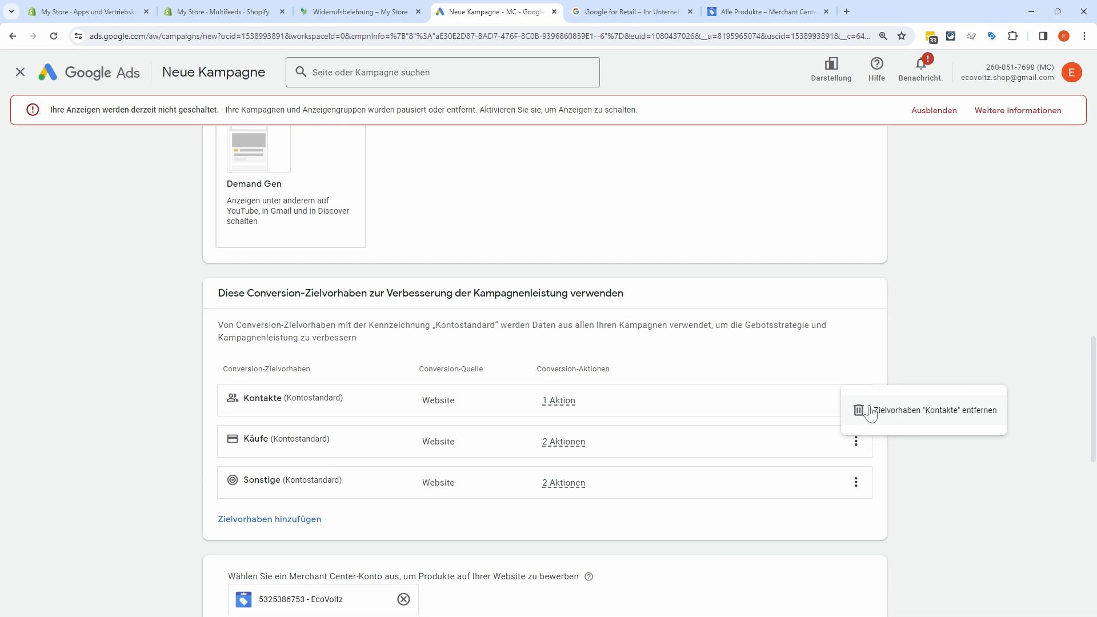
click(892, 421)
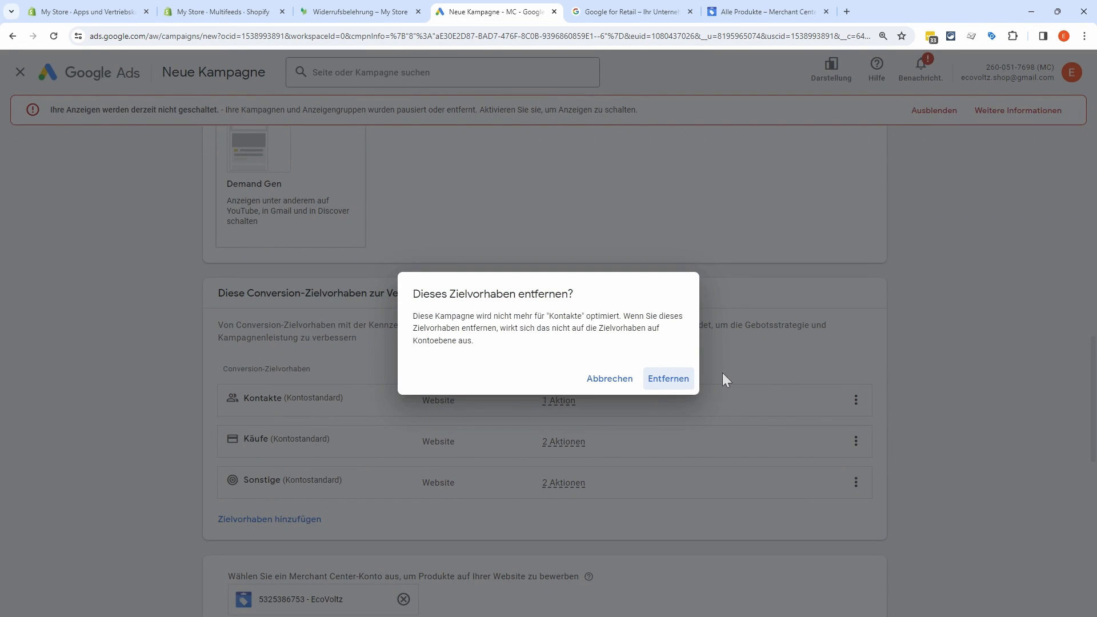
click(666, 379)
click(856, 428)
click(817, 428)
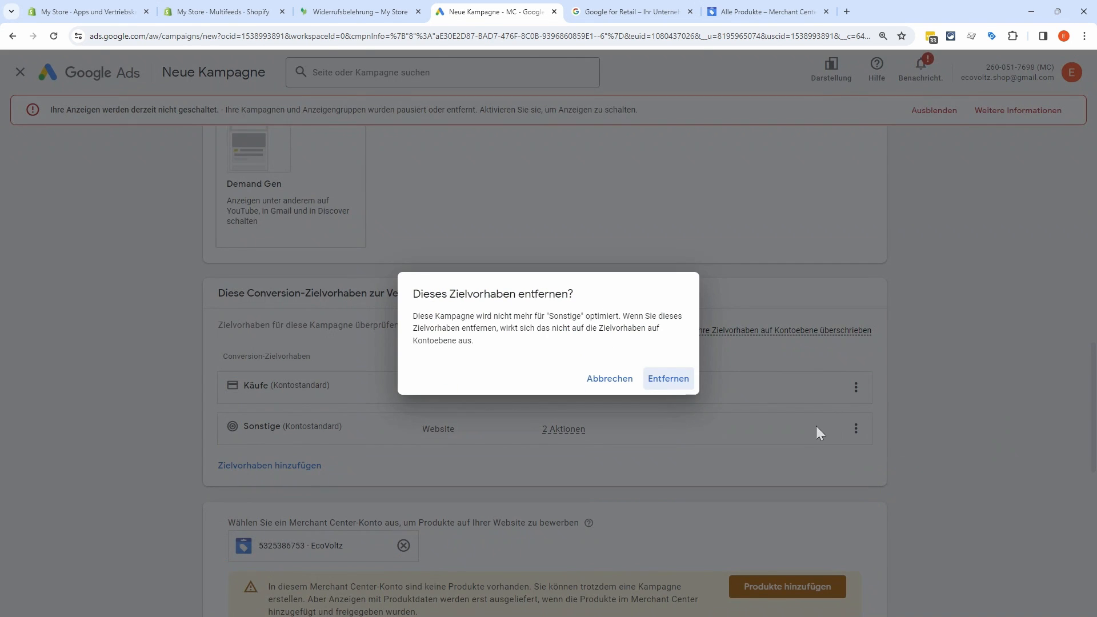
click(651, 378)
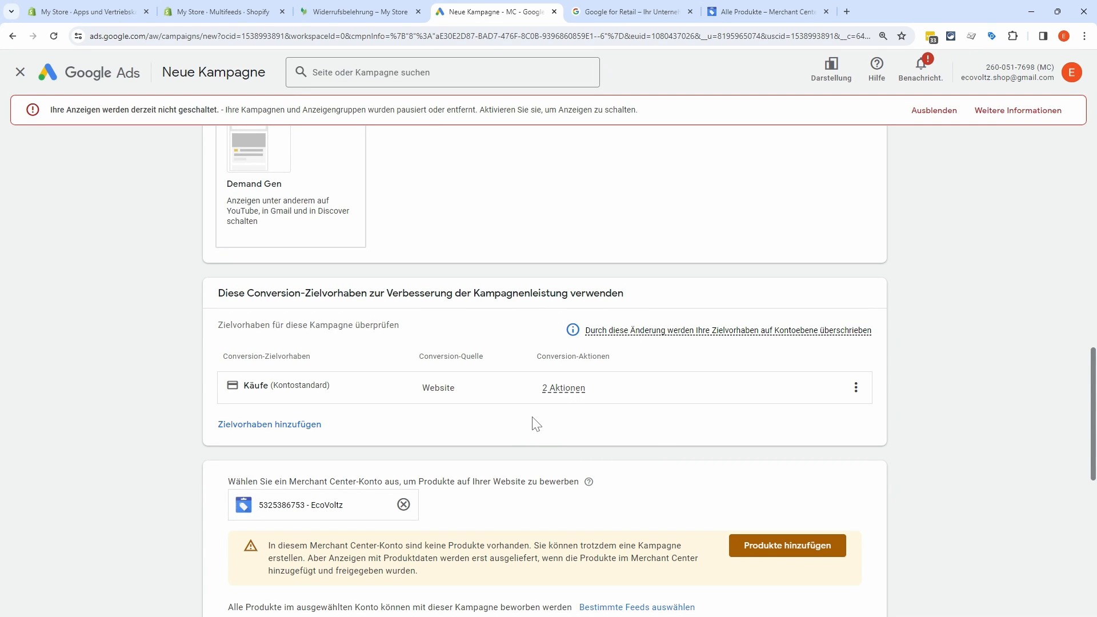
- Choose Standard-Shopping-Kampagne as the campaign subtype for the EcoVoltz Merchant Center account and continue to the campaign settings
scroll(534, 415, down, 3)
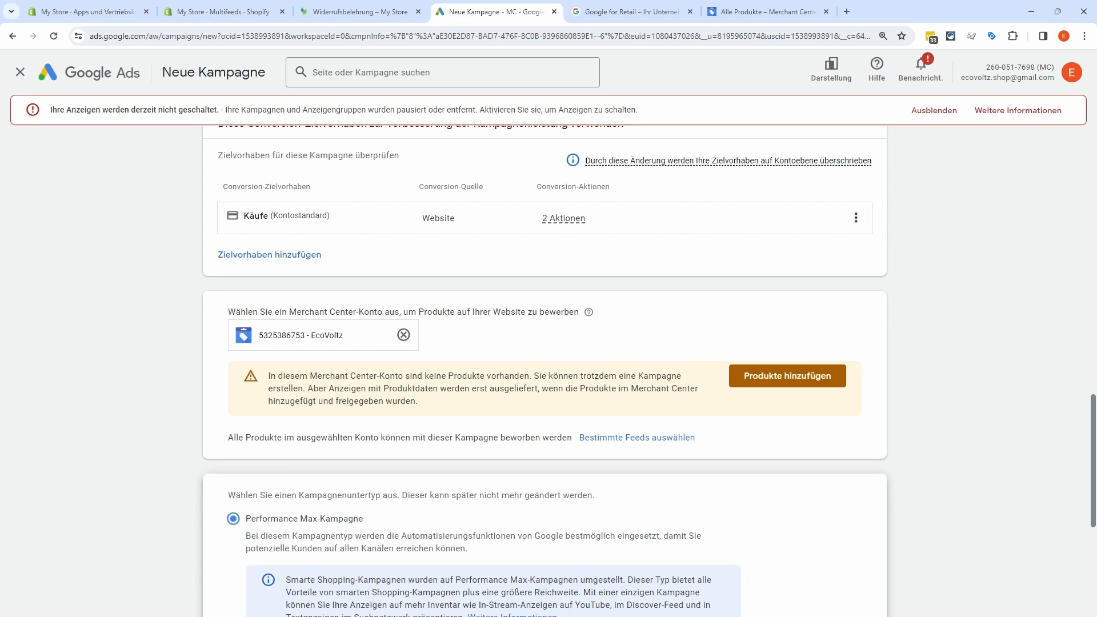
drag(563, 377, 297, 390)
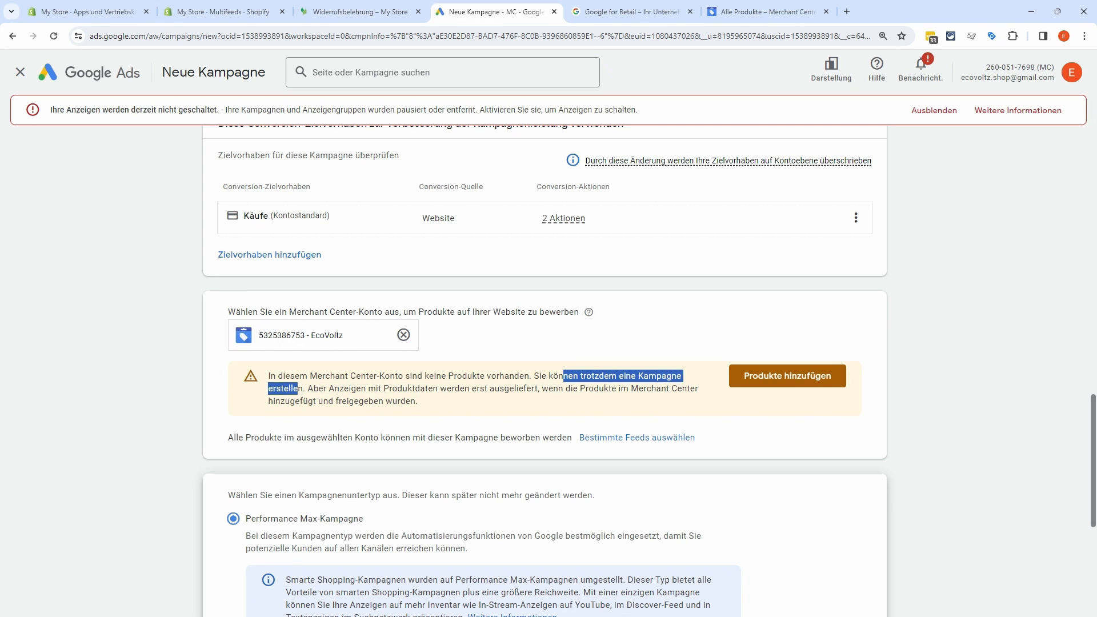
click(525, 350)
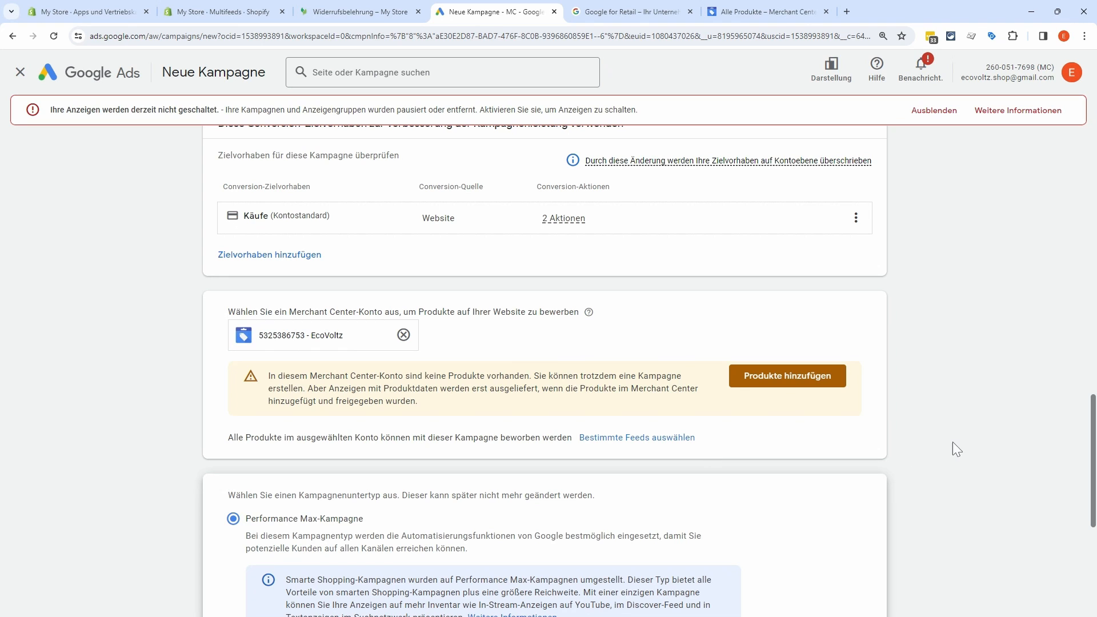
scroll(924, 429, down, 3)
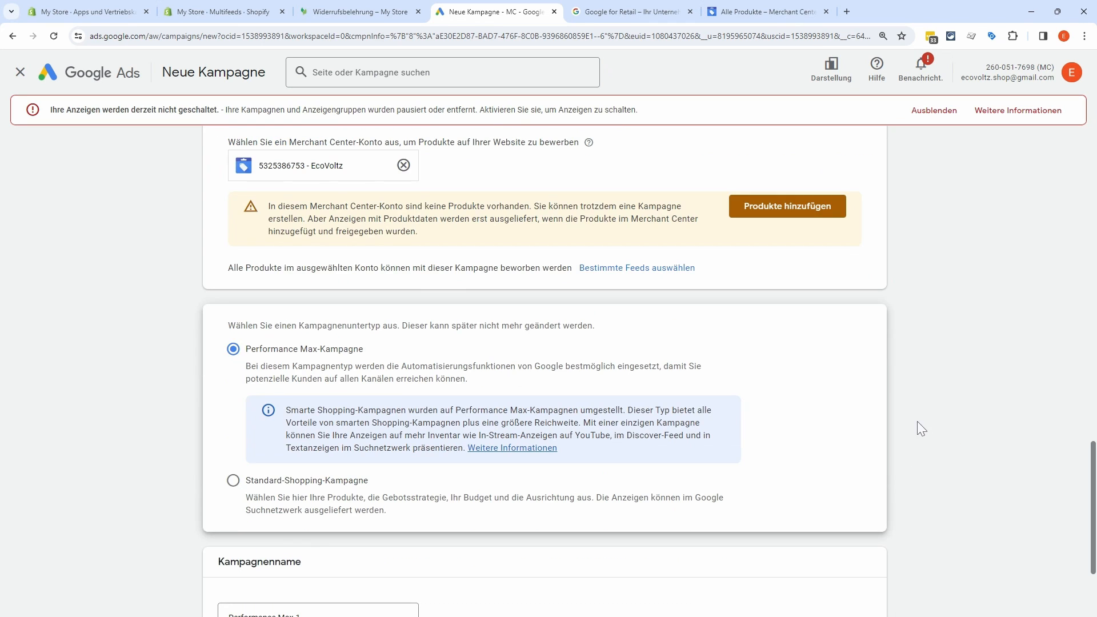
click(234, 479)
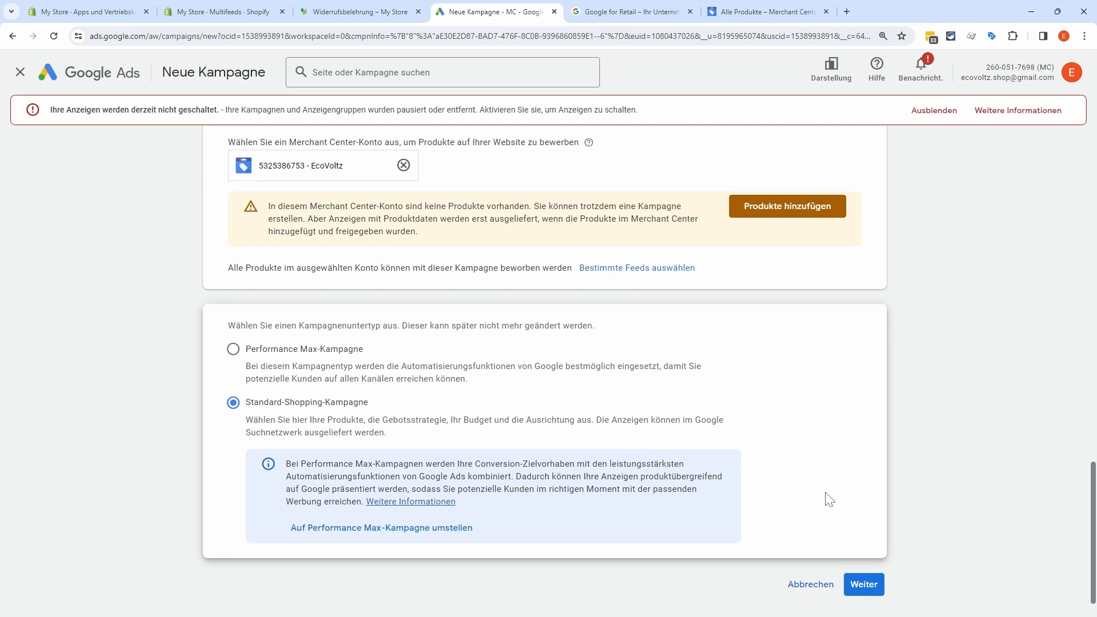
click(864, 584)
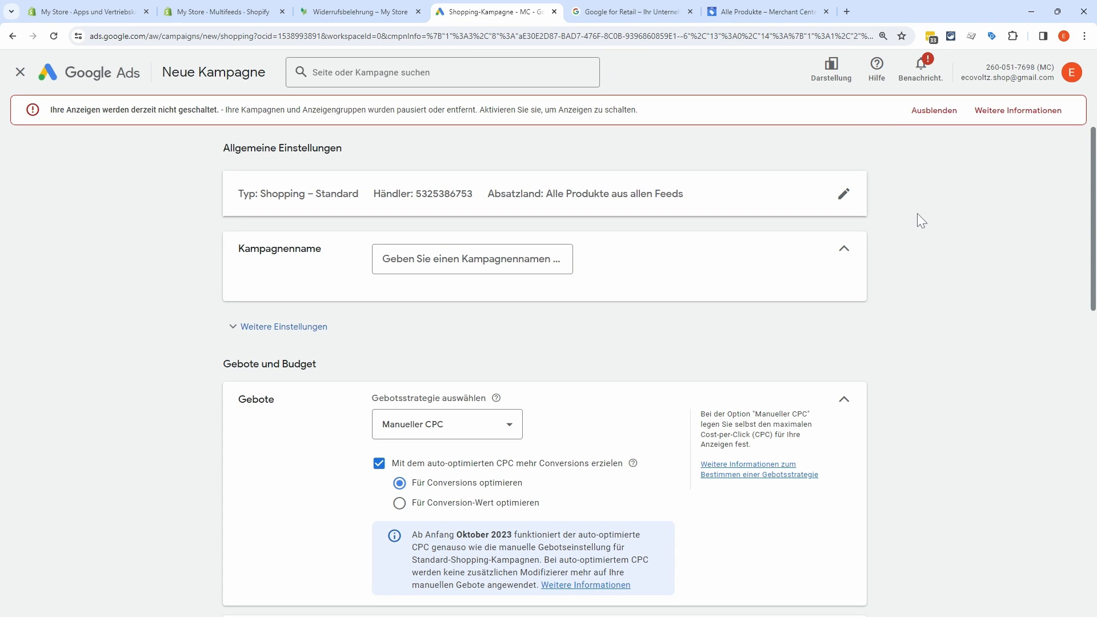
- Name the campaign "Shopping - Alle Produkte"
click(475, 259)
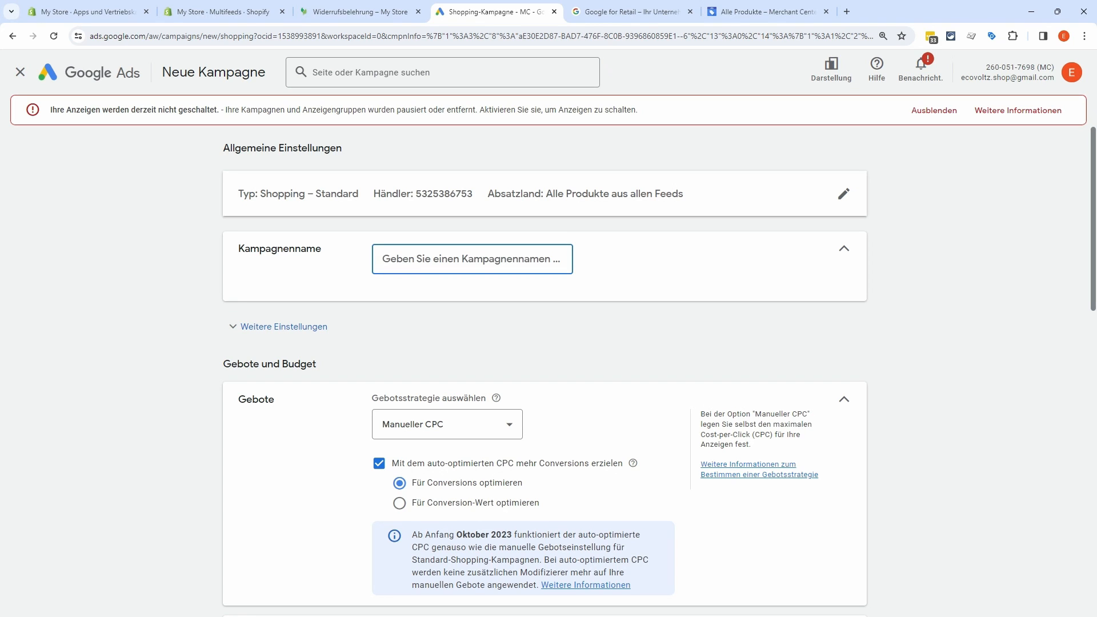
text(Shoppin)
text(g)
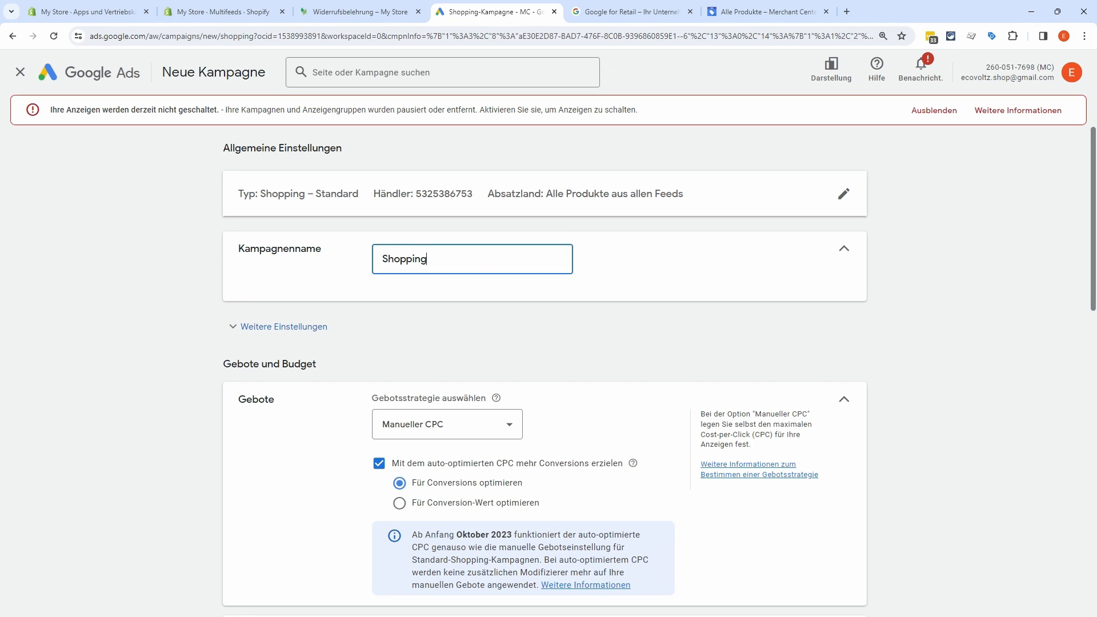
text( - Alle Produkte)
- Restrict the campaign's inventory filter to products whose Benutzerdefiniertes Label 0 is "bestseller"
click(284, 326)
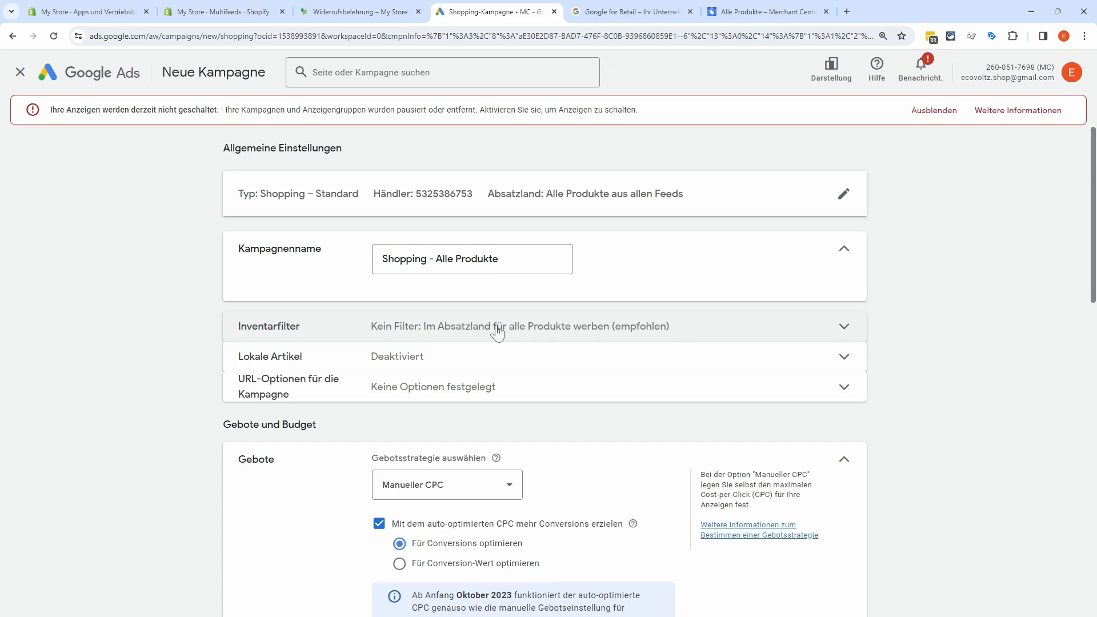
click(842, 327)
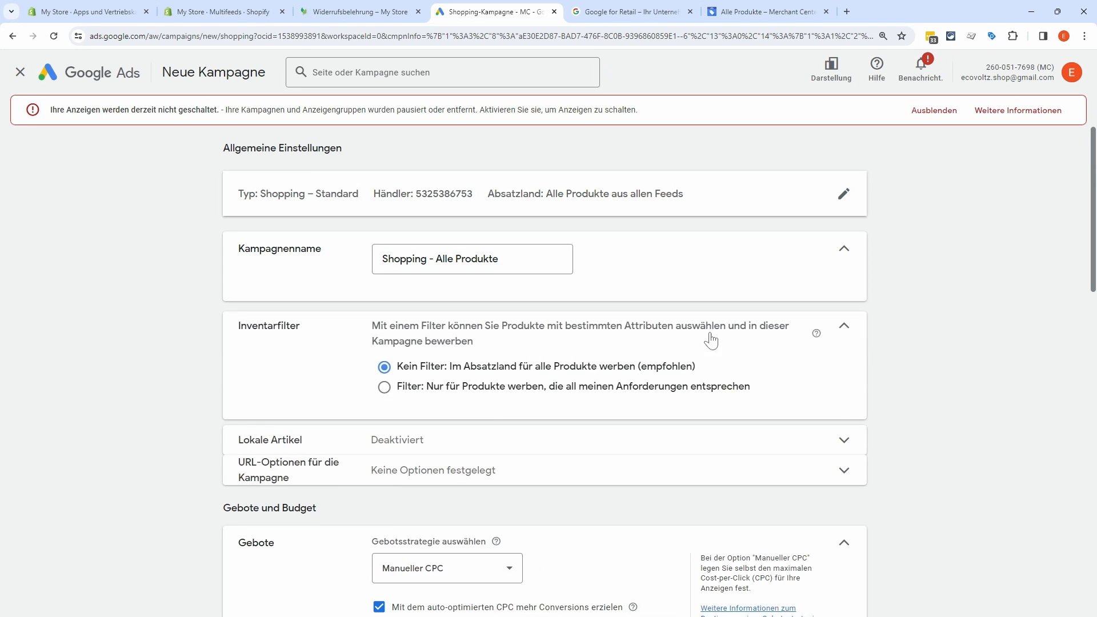
click(463, 393)
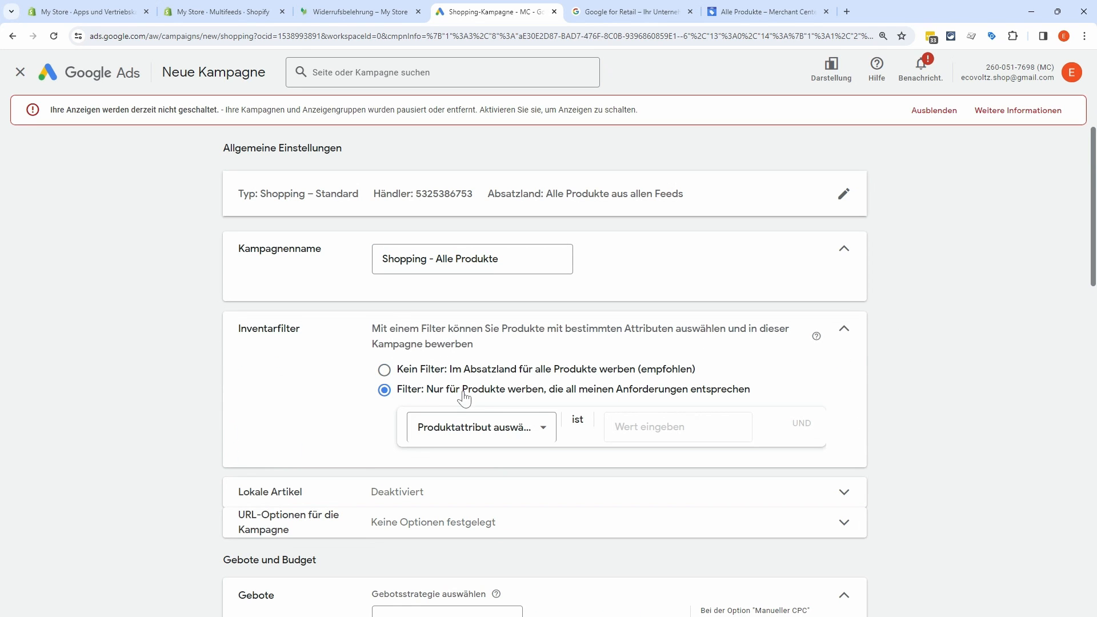
click(538, 429)
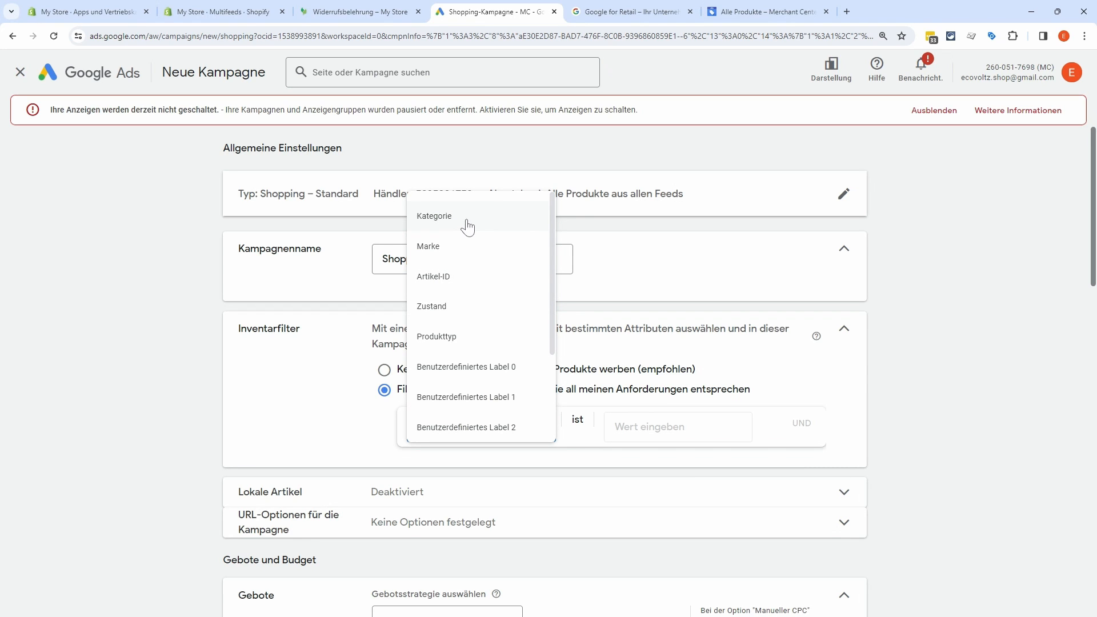
scroll(492, 273, down, 1)
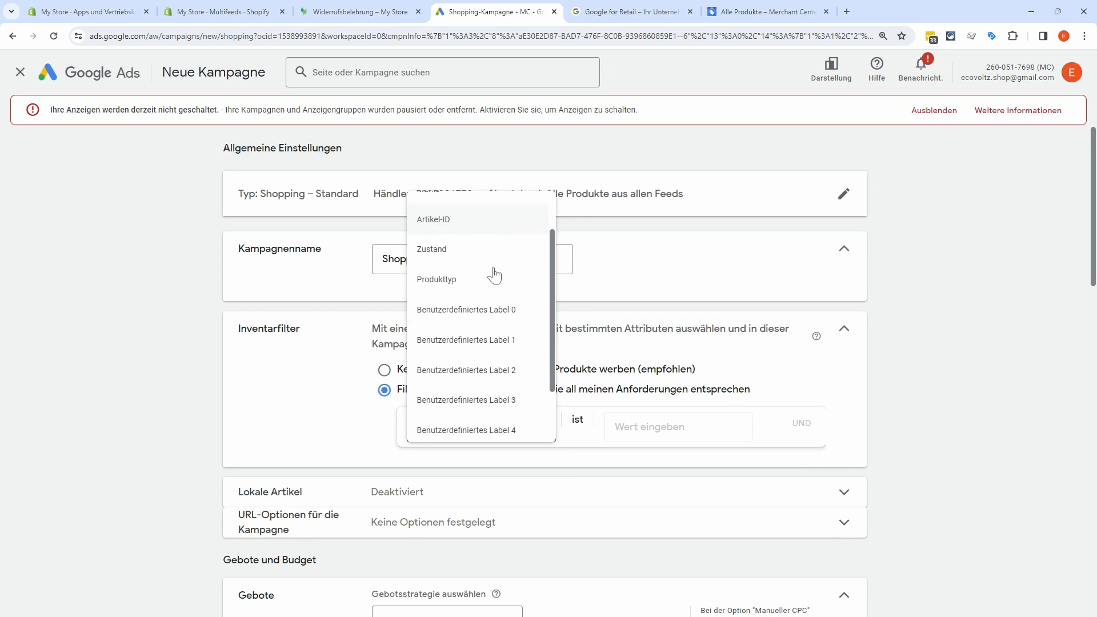
click(488, 317)
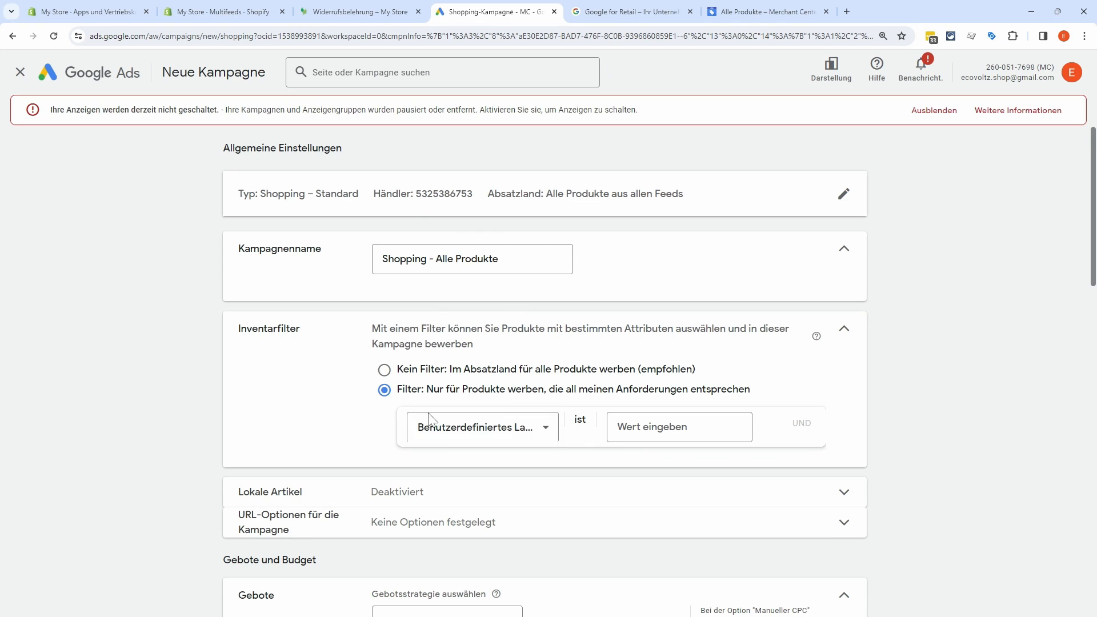
click(662, 437)
text(bestl)
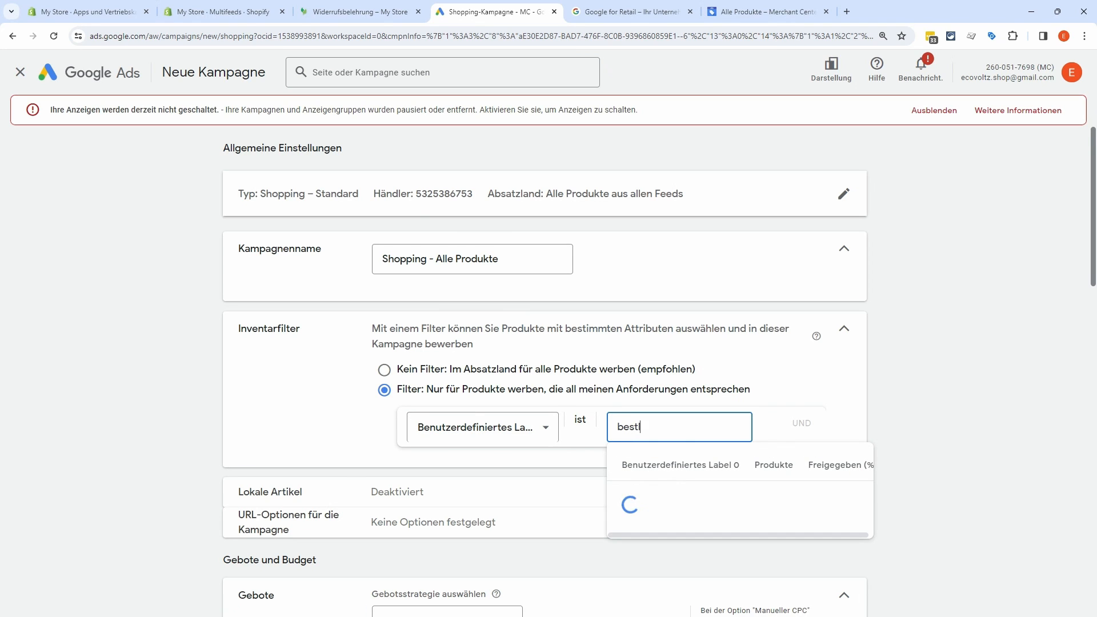
text(seller)
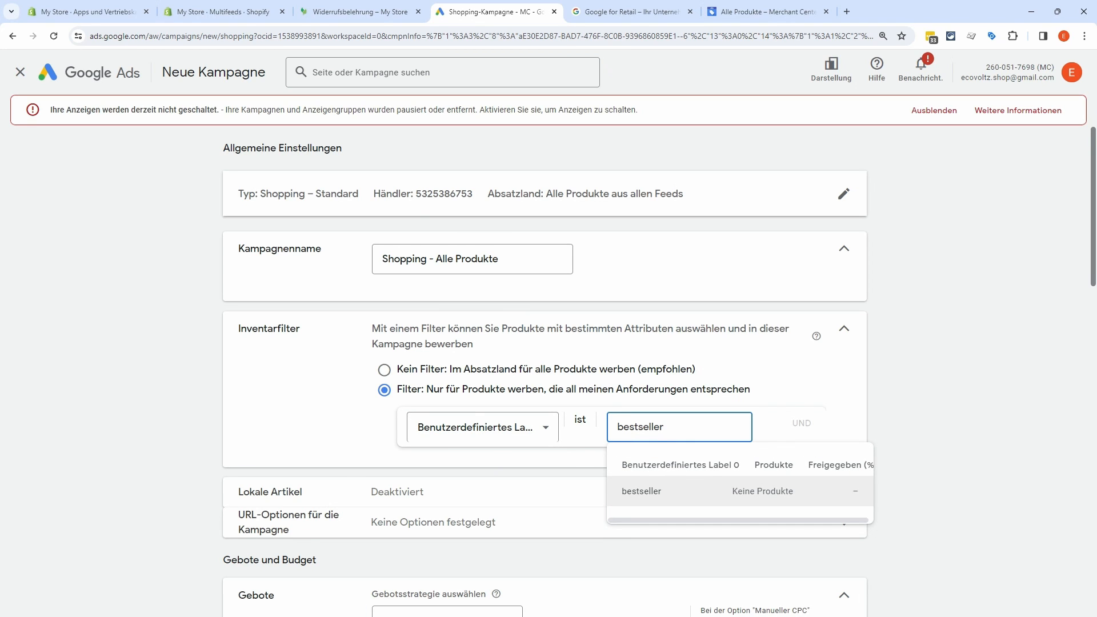
click(672, 498)
- Set the inventory filter back to Kein Filter so the campaign advertises all products in the country of sale
drag(507, 266, 435, 261)
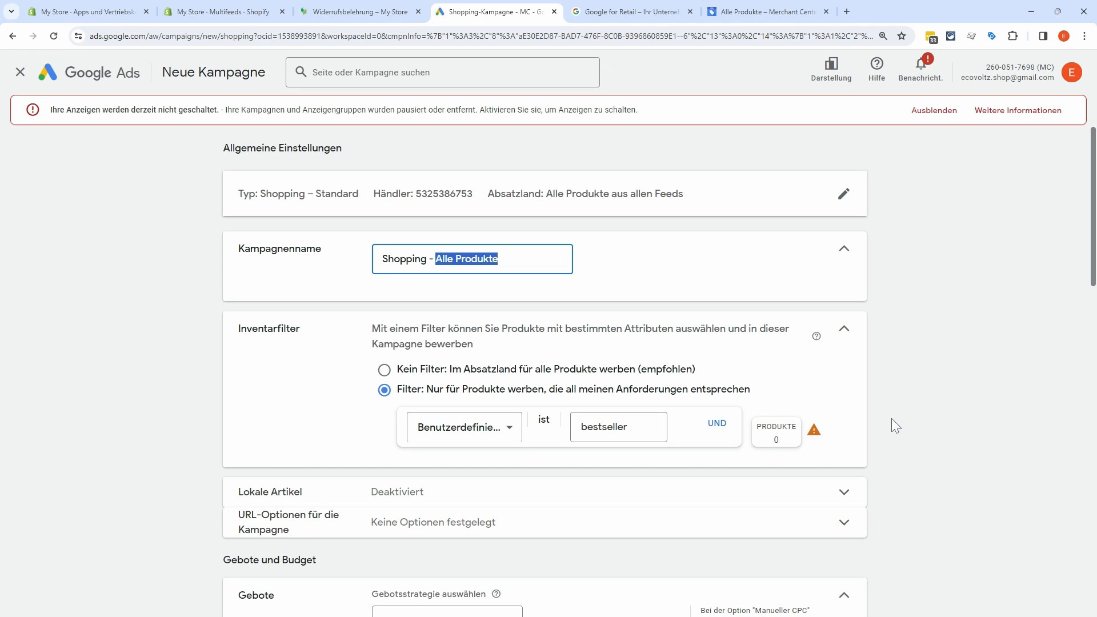
click(403, 374)
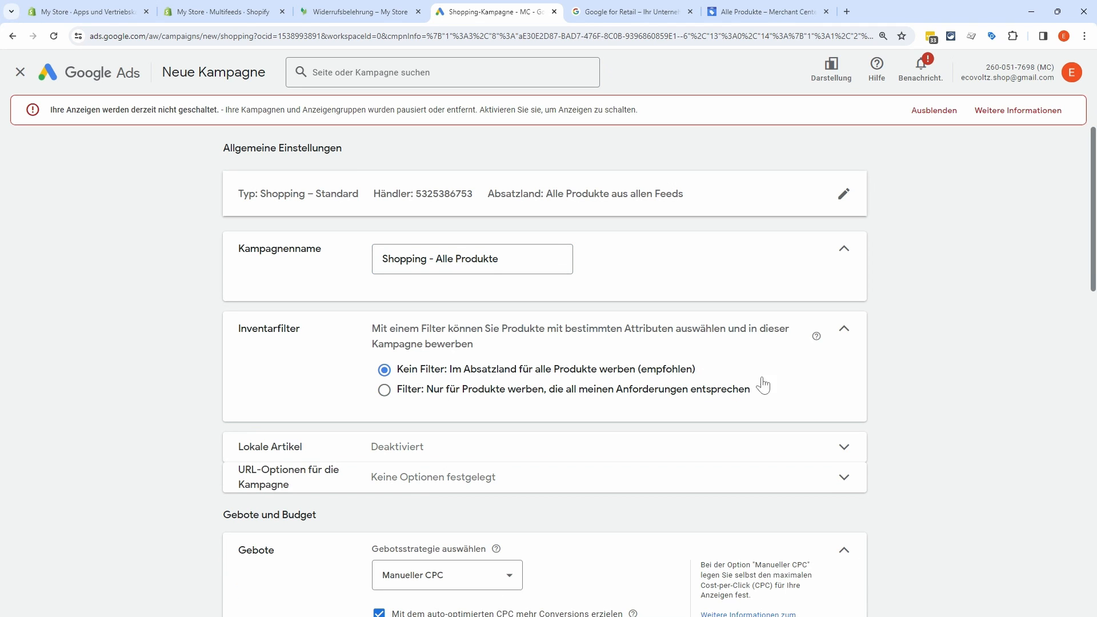
click(844, 331)
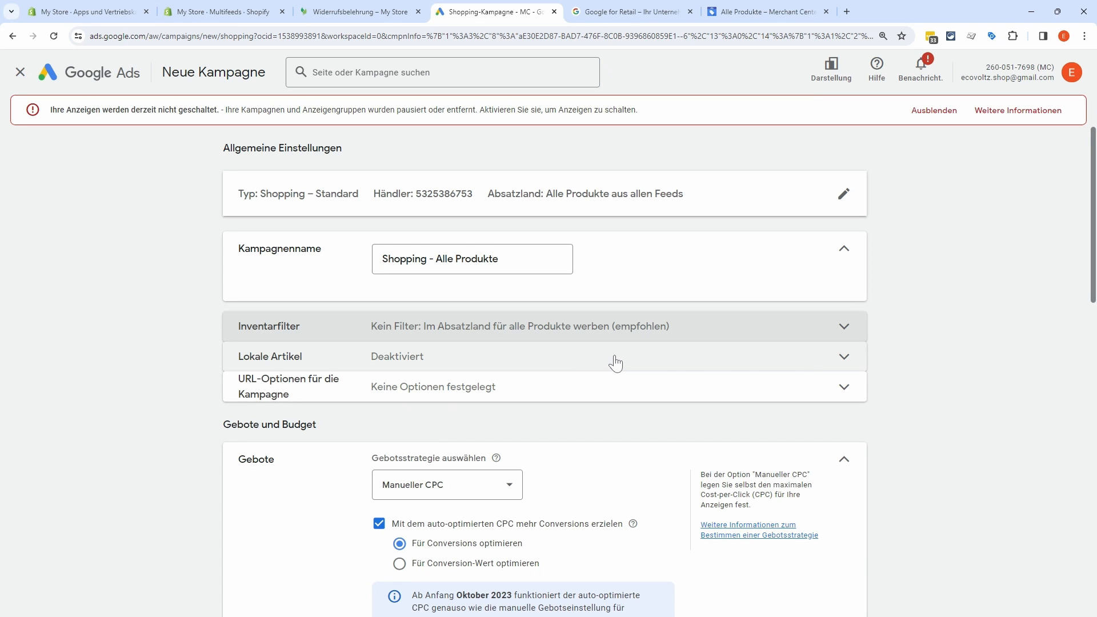
- Examine the campaign's Lokale Artikel setting and its URL options
click(809, 366)
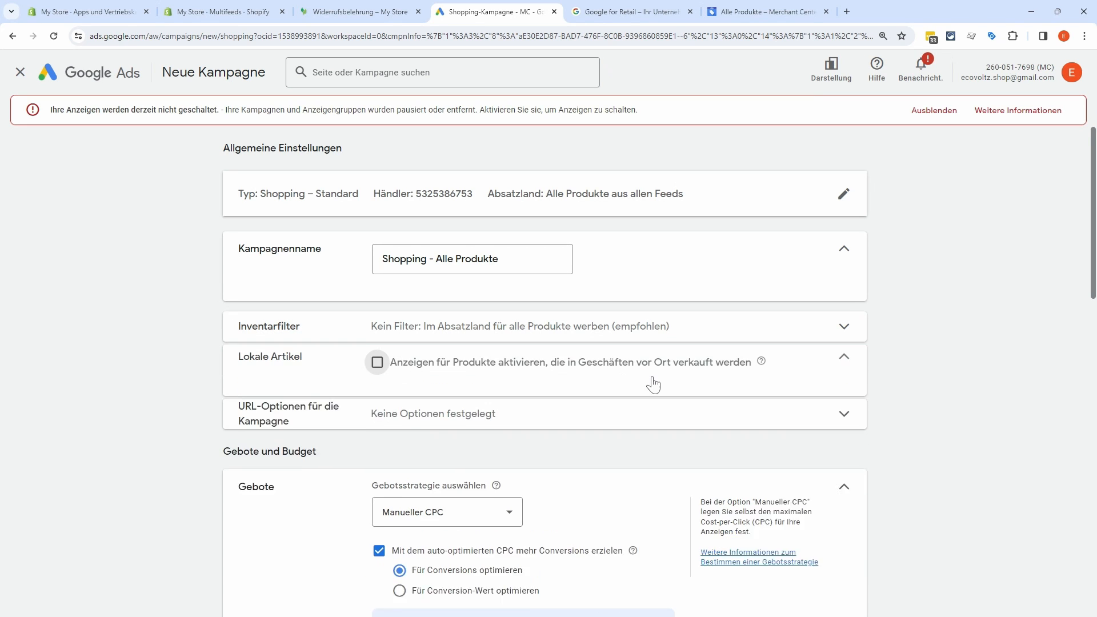
click(845, 376)
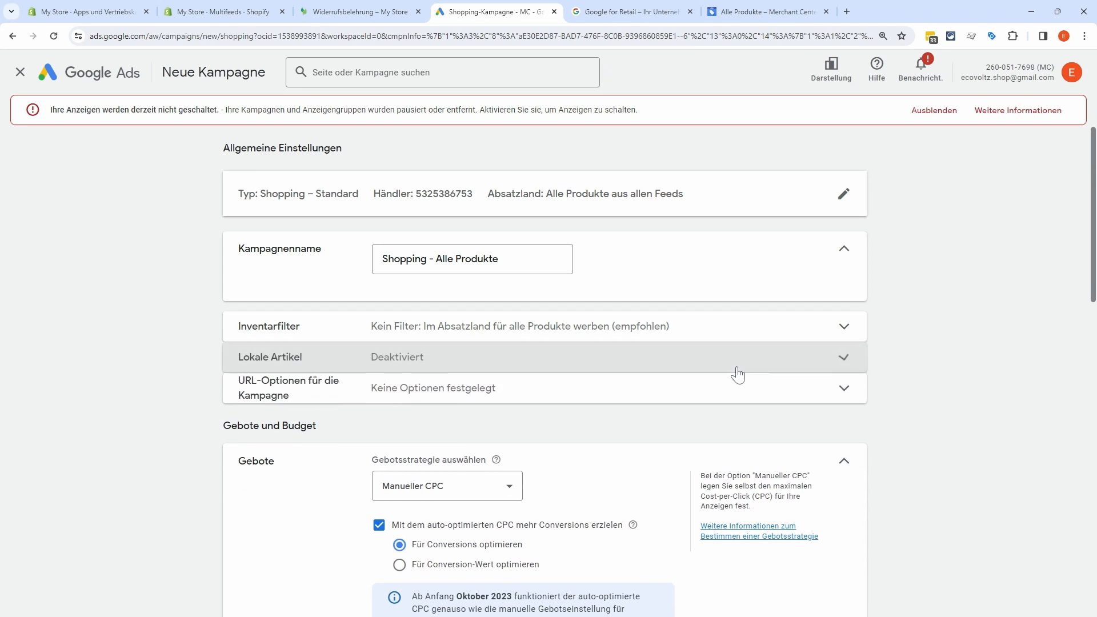
click(843, 394)
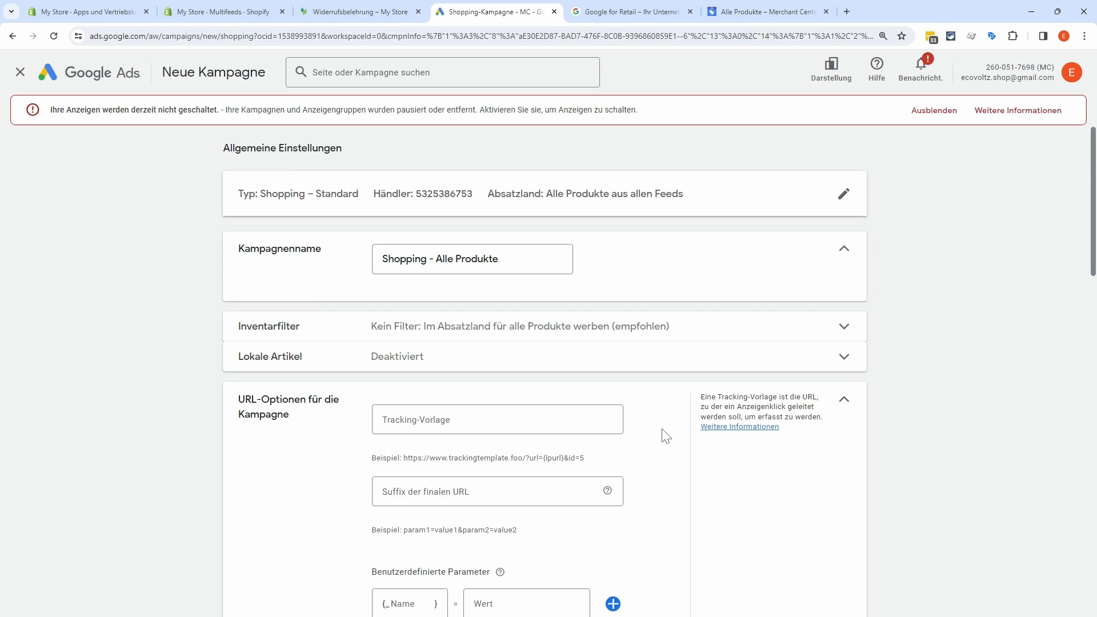
click(844, 401)
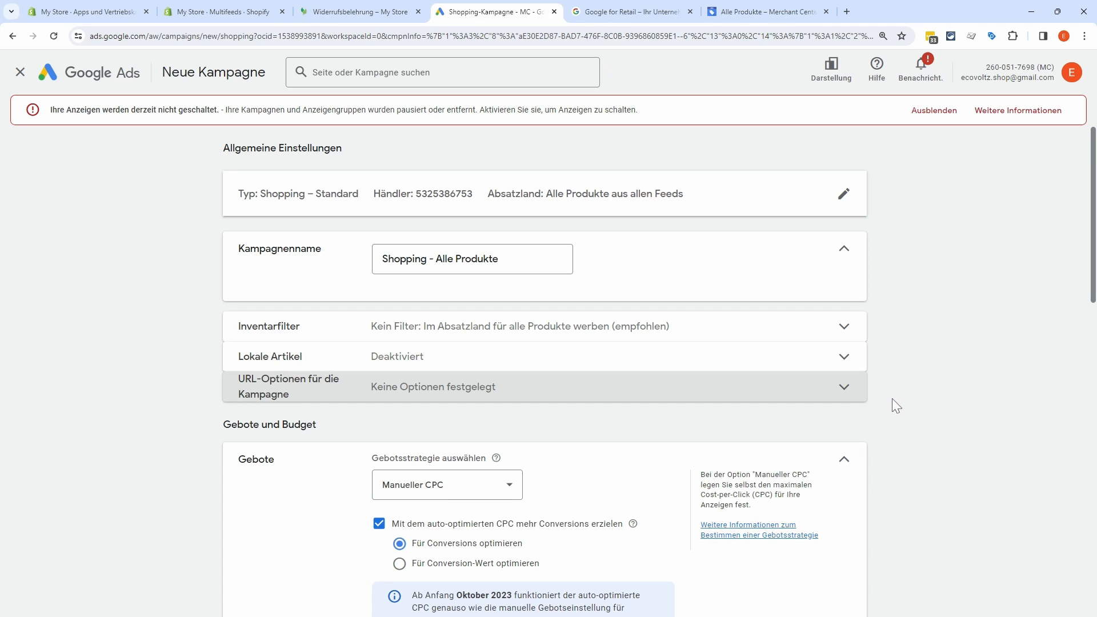
- Choose the Klicks maximieren bidding strategy and set its maximum CPC bid limit to 2 €
scroll(914, 374, down, 3)
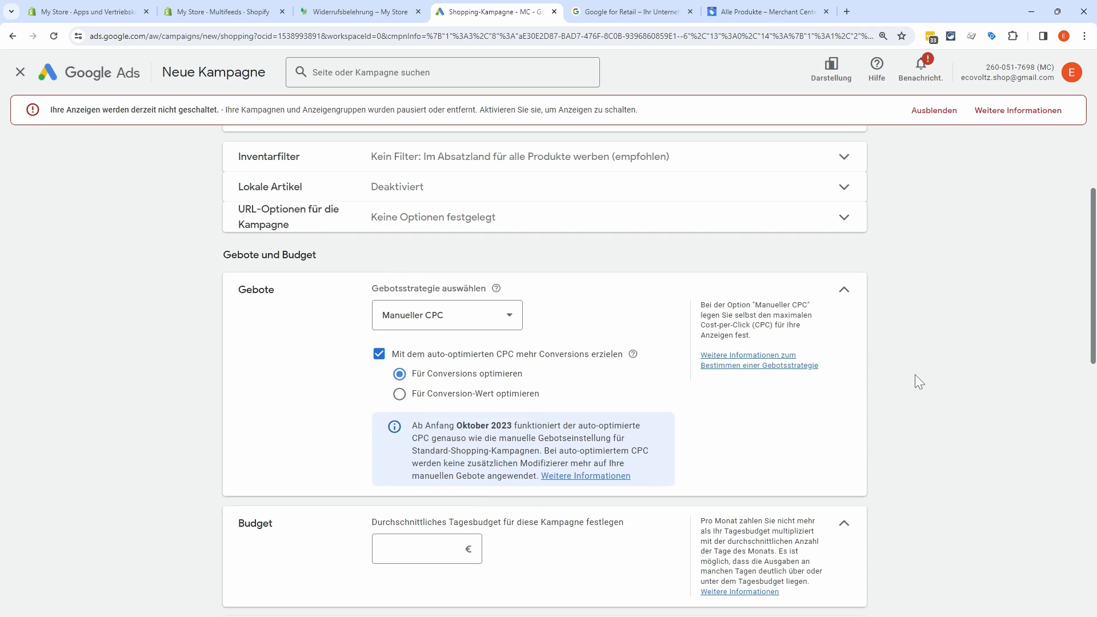
click(474, 327)
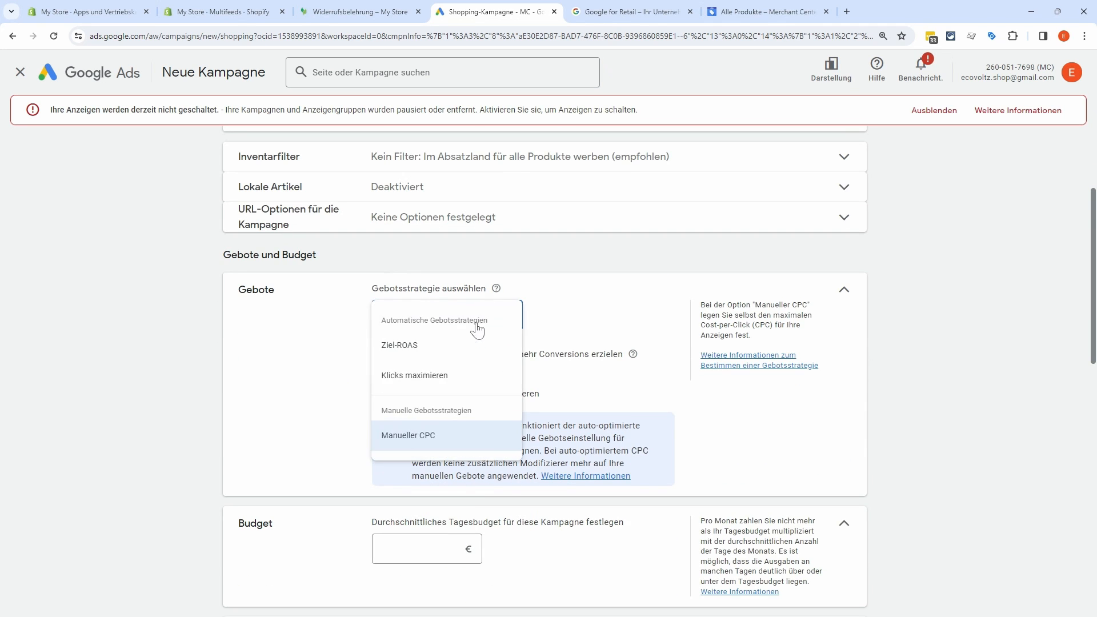
click(436, 441)
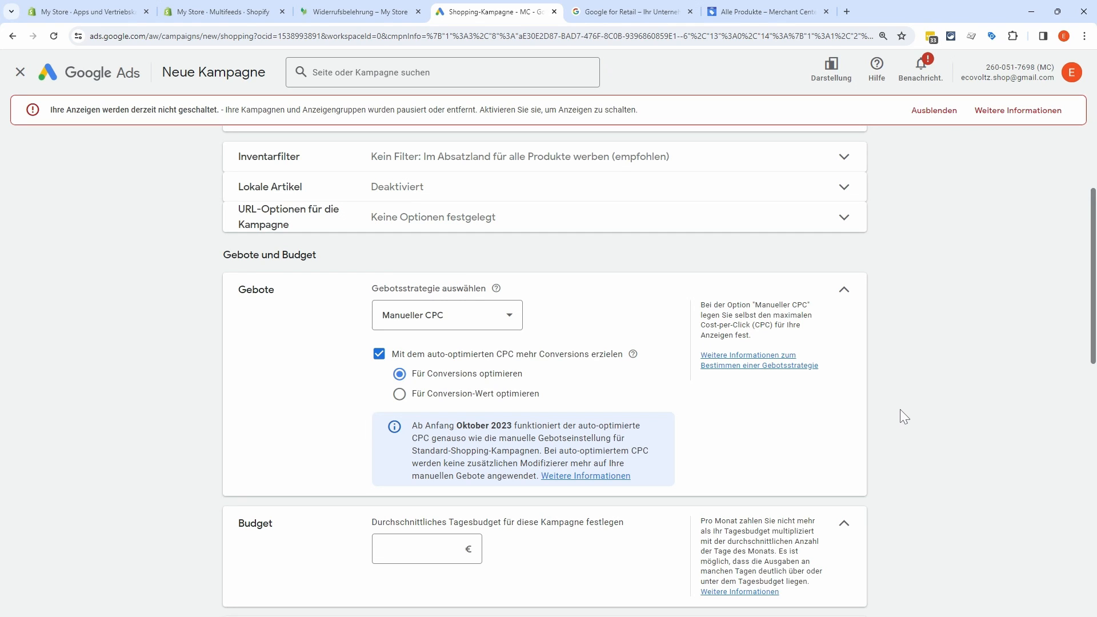
click(502, 323)
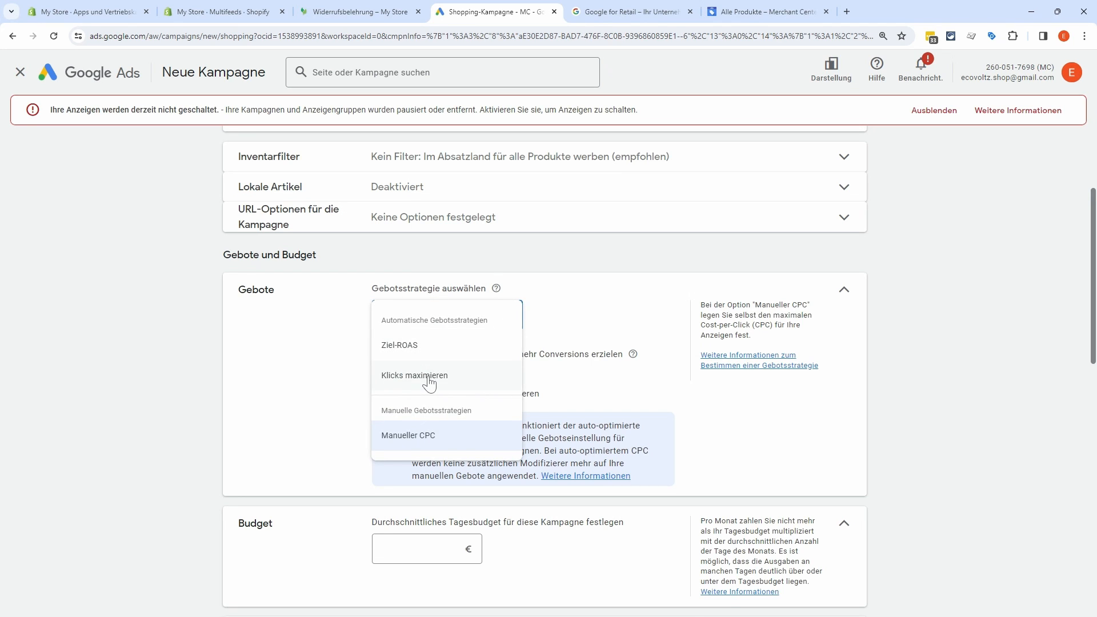
click(429, 377)
click(464, 358)
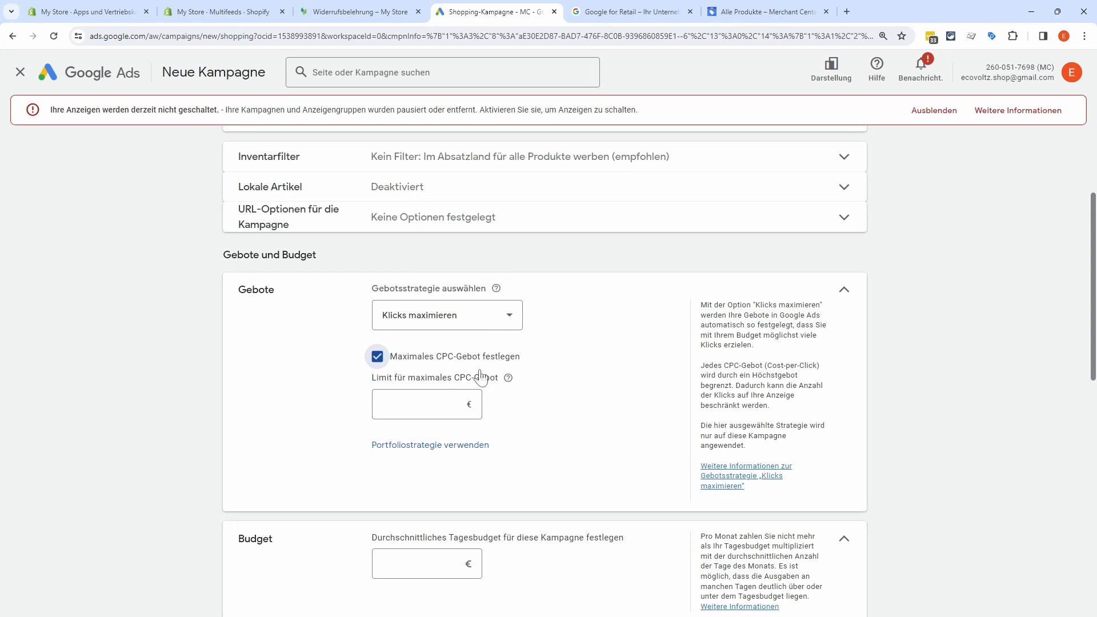
click(422, 412)
text(2)
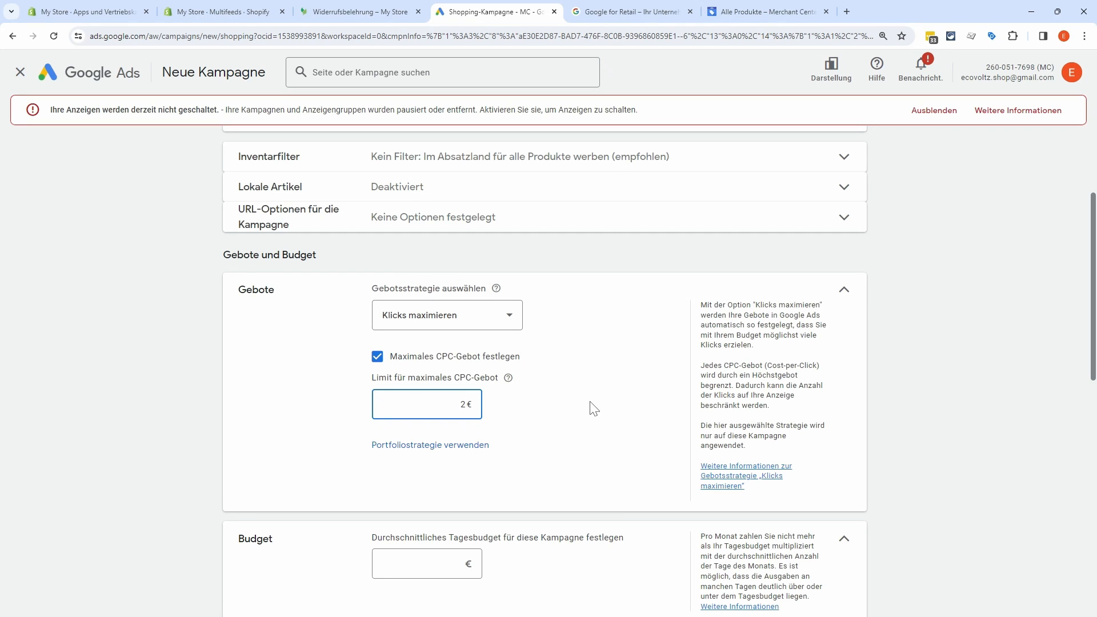
- Switch the bidding strategy to Ziel-ROAS and set the campaign's average daily budget to 20 €
click(510, 317)
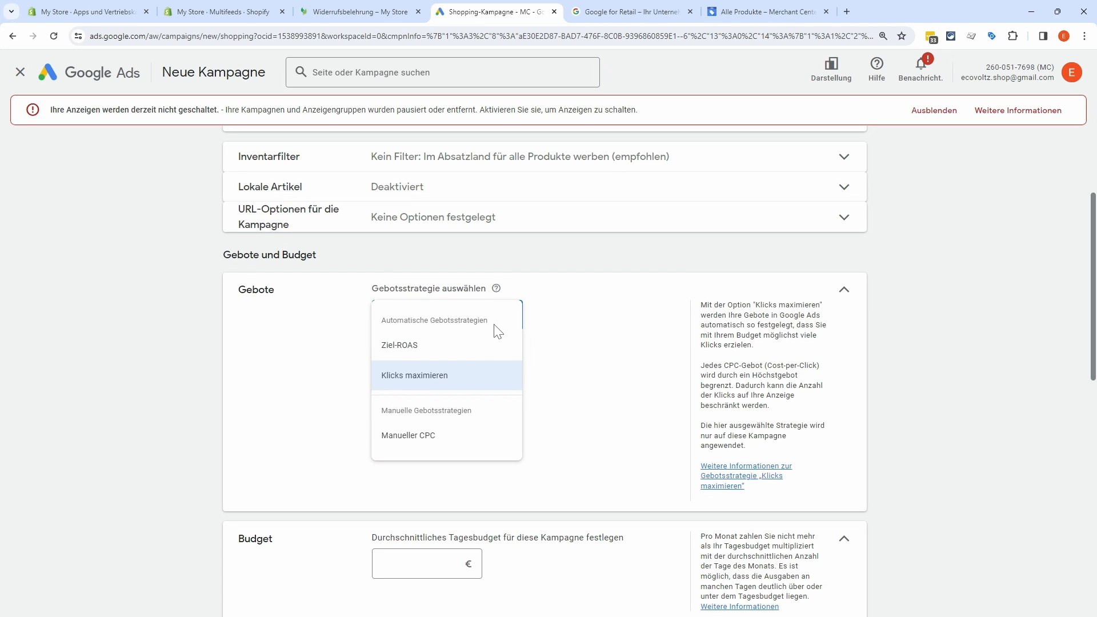
click(431, 350)
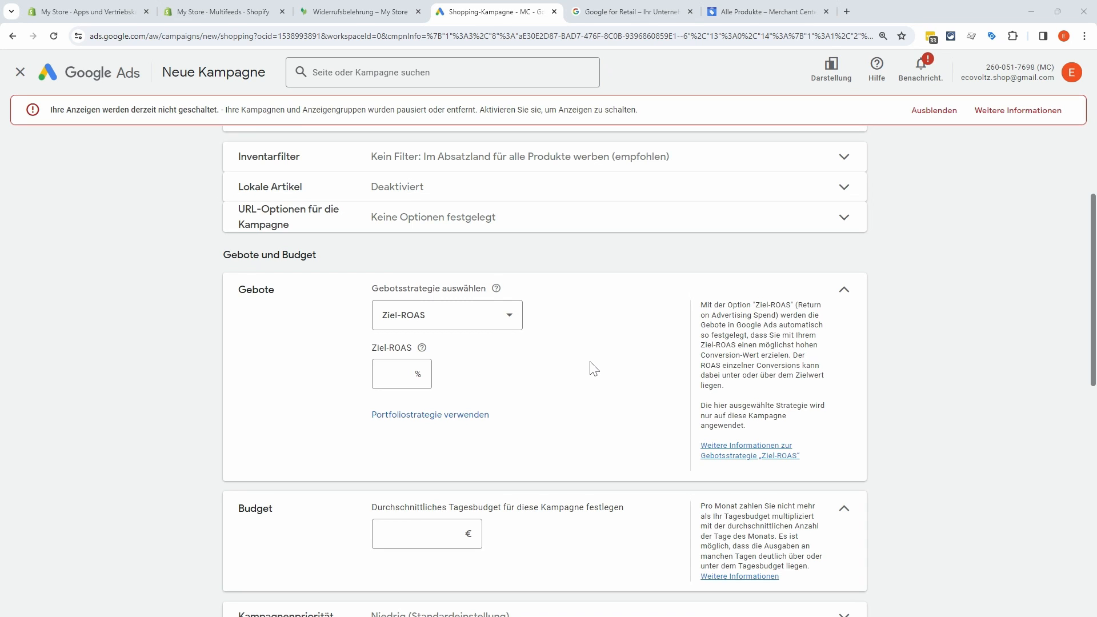
scroll(590, 368, down, 2)
click(464, 421)
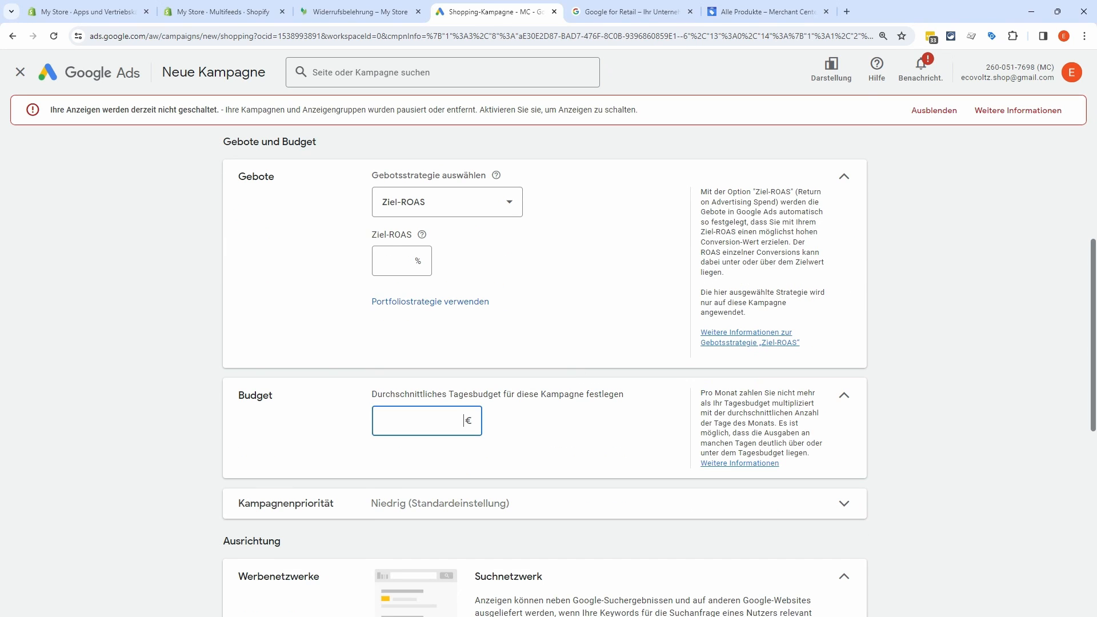
text(10)
key(BackSpace)
key(BackSpace)
text(20)
double_click(457, 421)
click(623, 428)
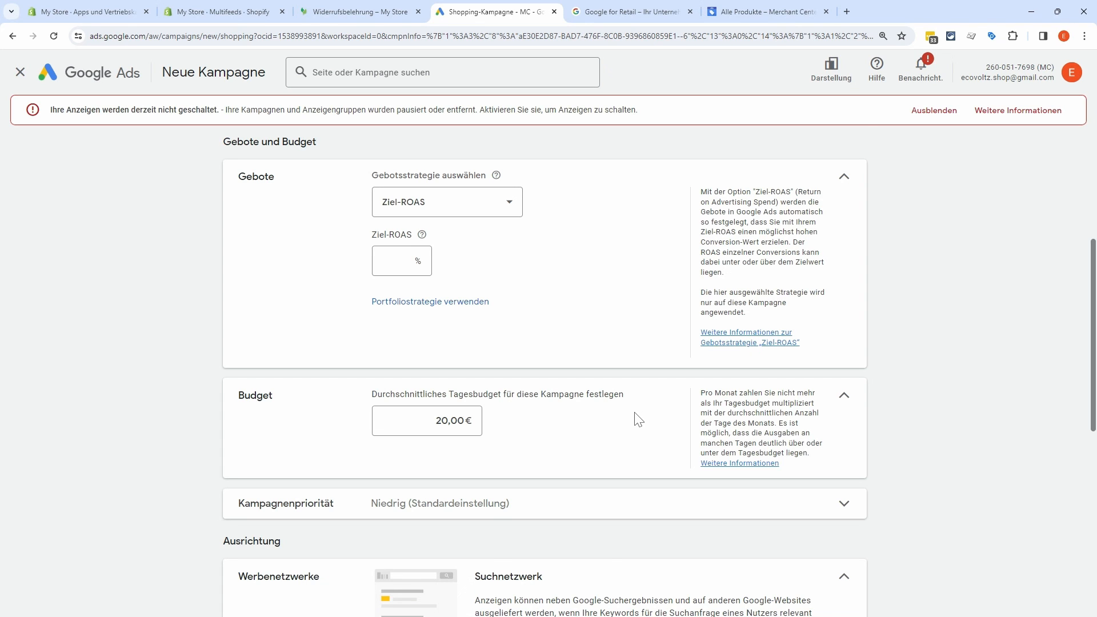
- Examine the Kampagnenpriorität options and keep the campaign's priority at Niedrig
scroll(633, 411, down, 2)
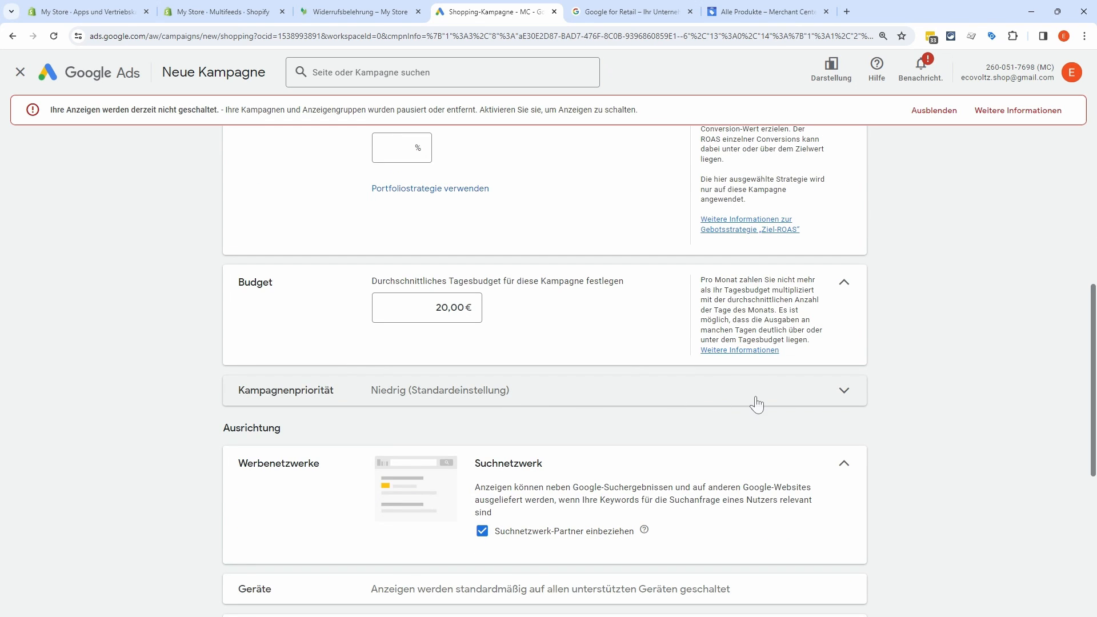
click(814, 400)
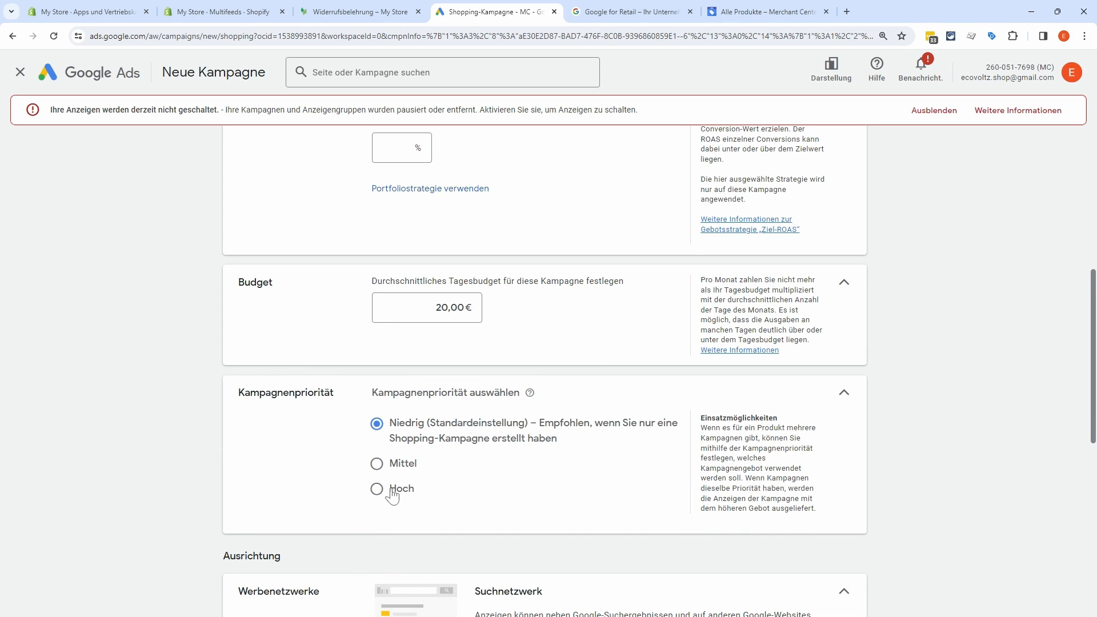
click(844, 392)
- Restrict the campaign's Deutschland location targeting to Präsenz, users who are currently or regularly in the target regions
scroll(936, 403, down, 3)
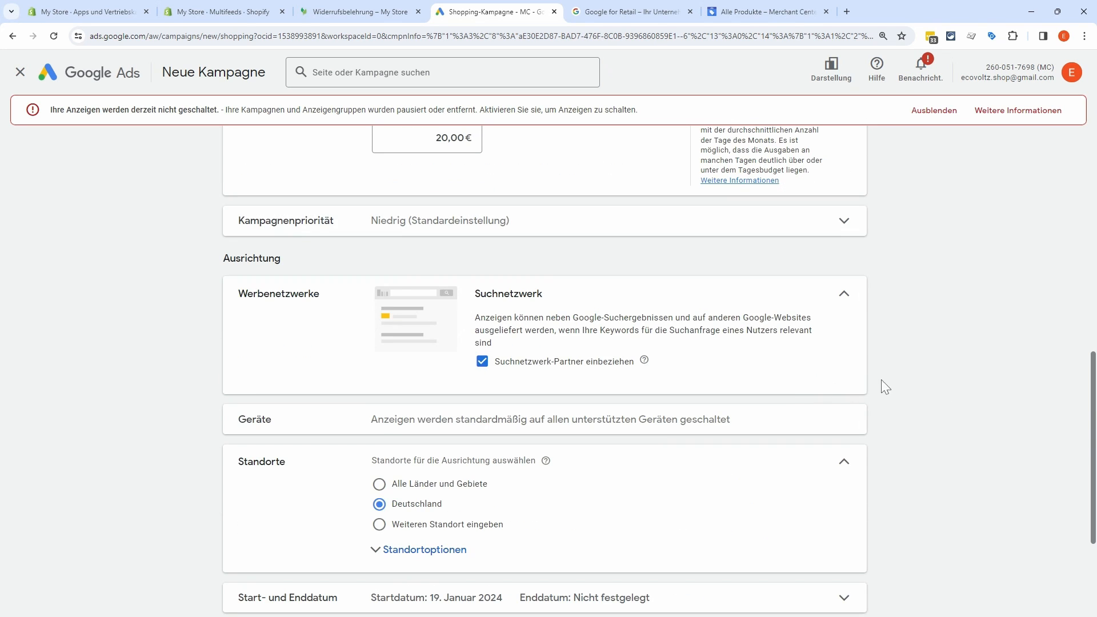
scroll(907, 377, down, 2)
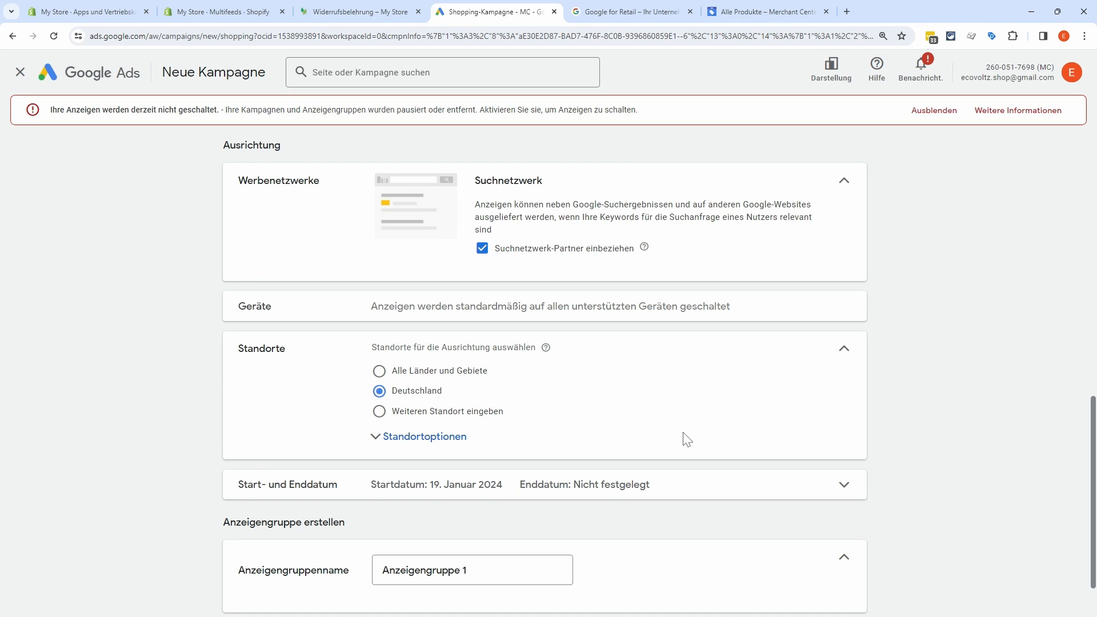
click(394, 439)
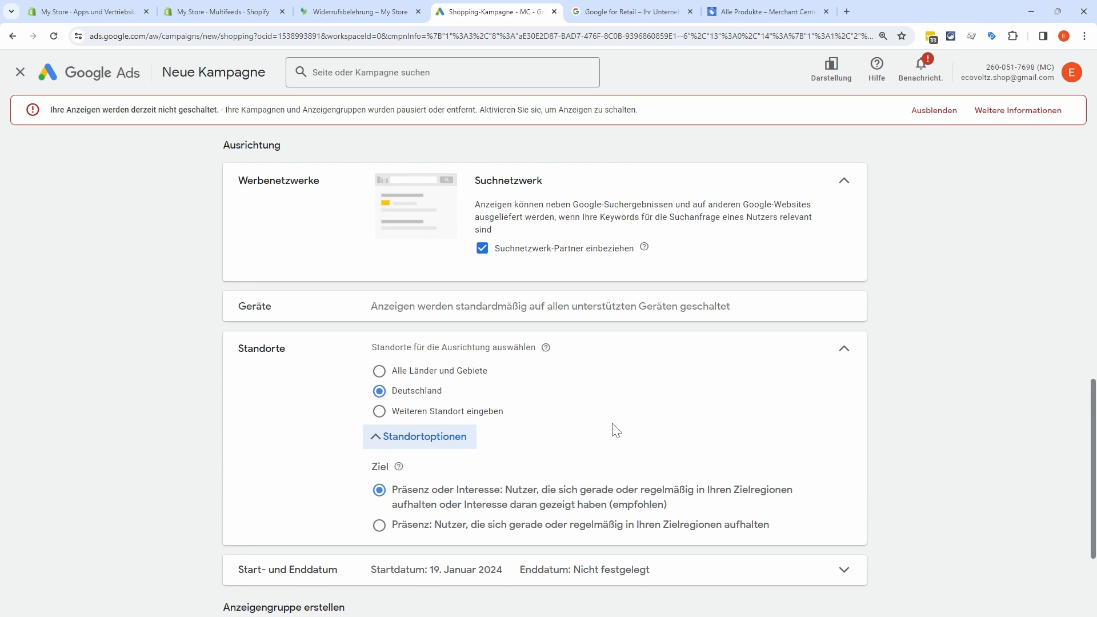
click(396, 526)
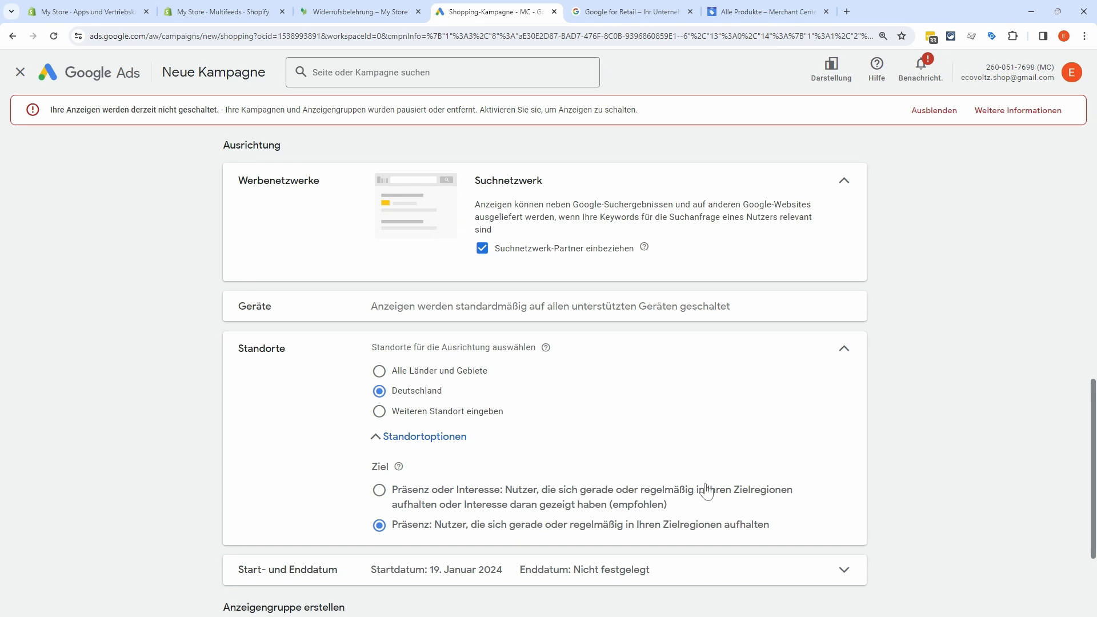
click(844, 351)
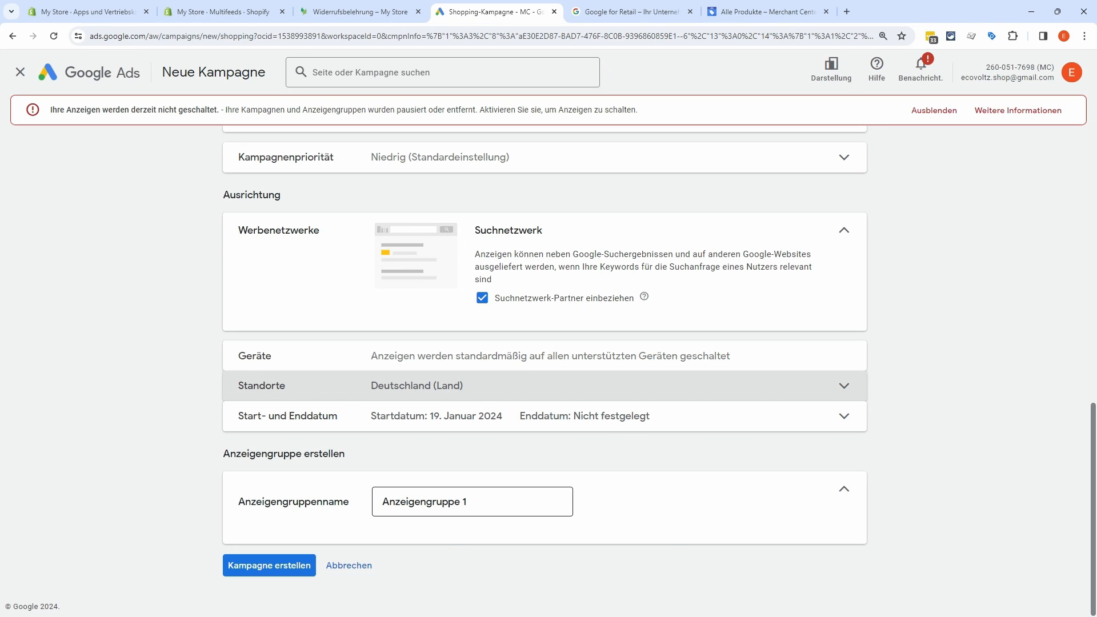
- Name the ad group Alle Produkte and submit the campaign for creation
drag(469, 503, 378, 507)
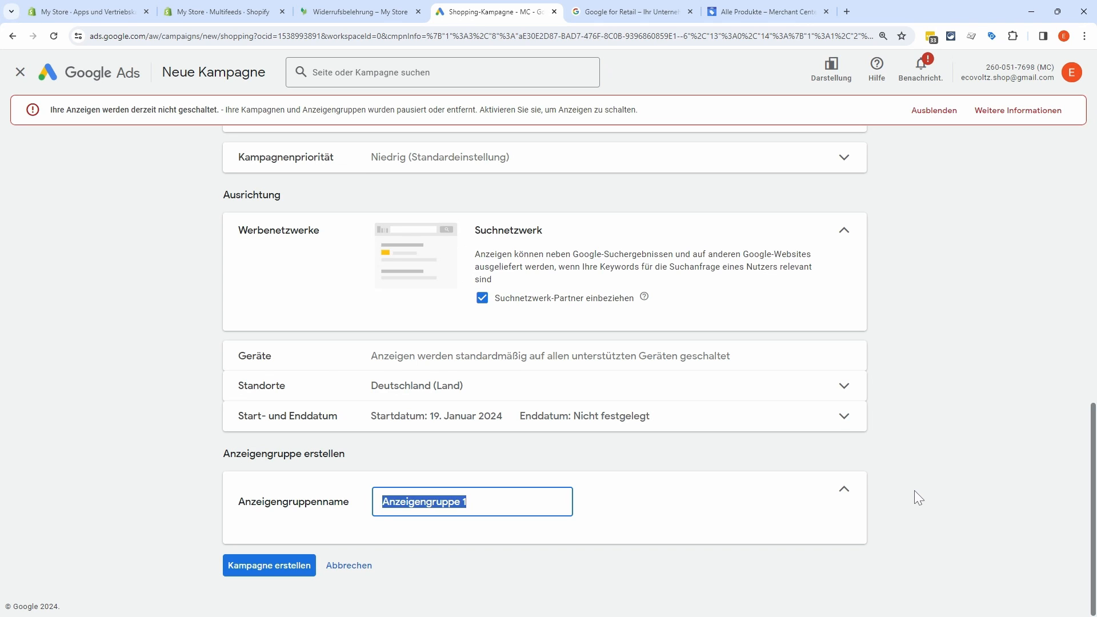
text(Alle Produkte)
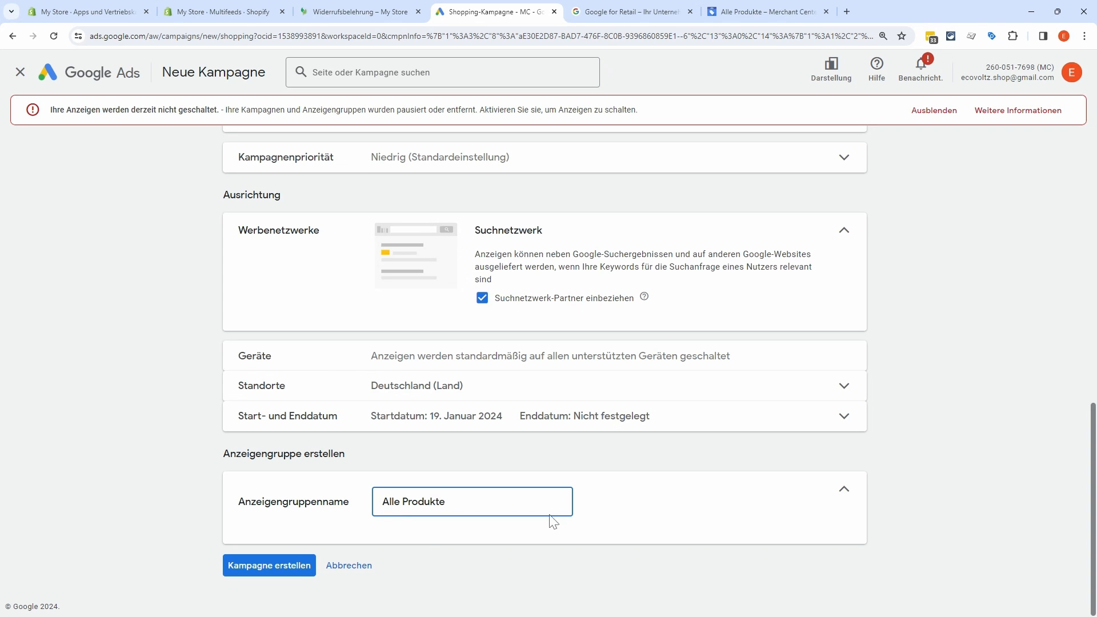
click(271, 571)
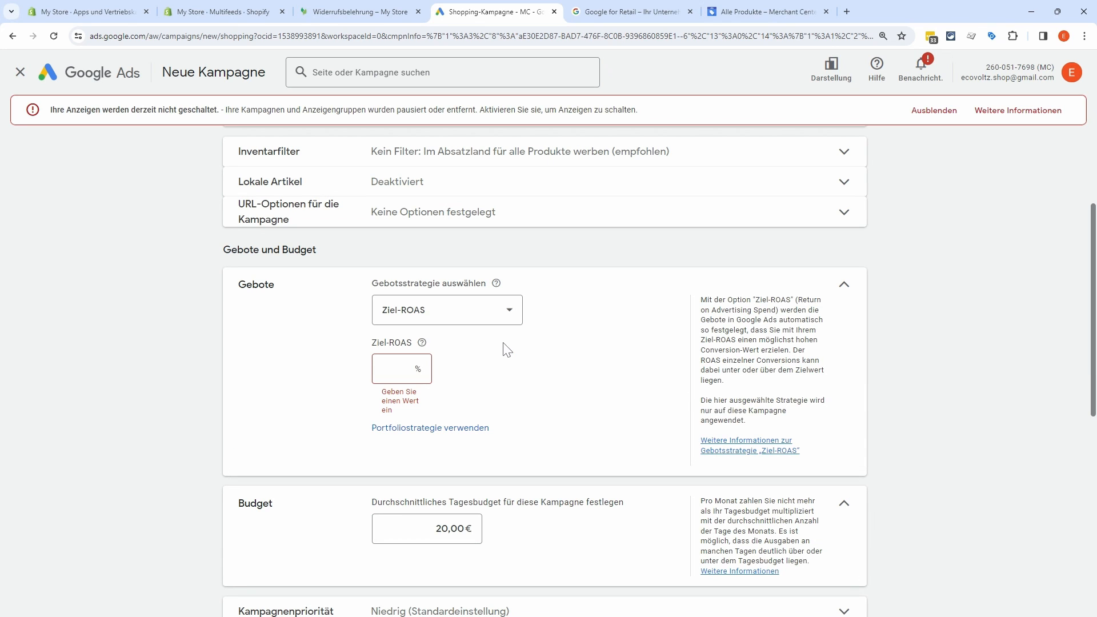
- Switch the bidding strategy to Klicks maximieren and create the campaign
click(510, 311)
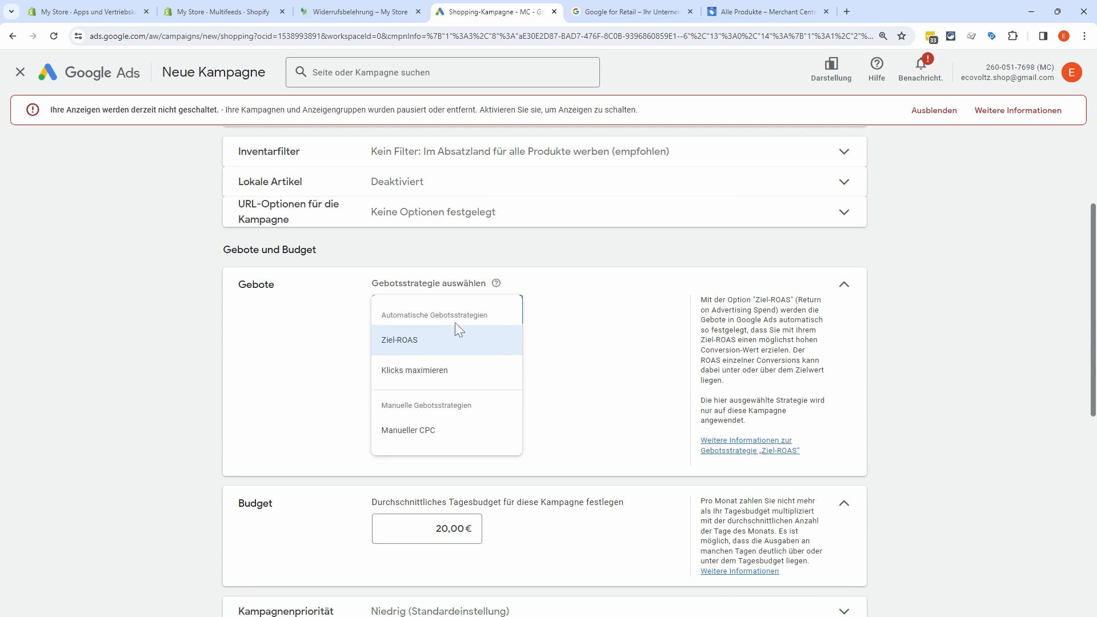
click(435, 377)
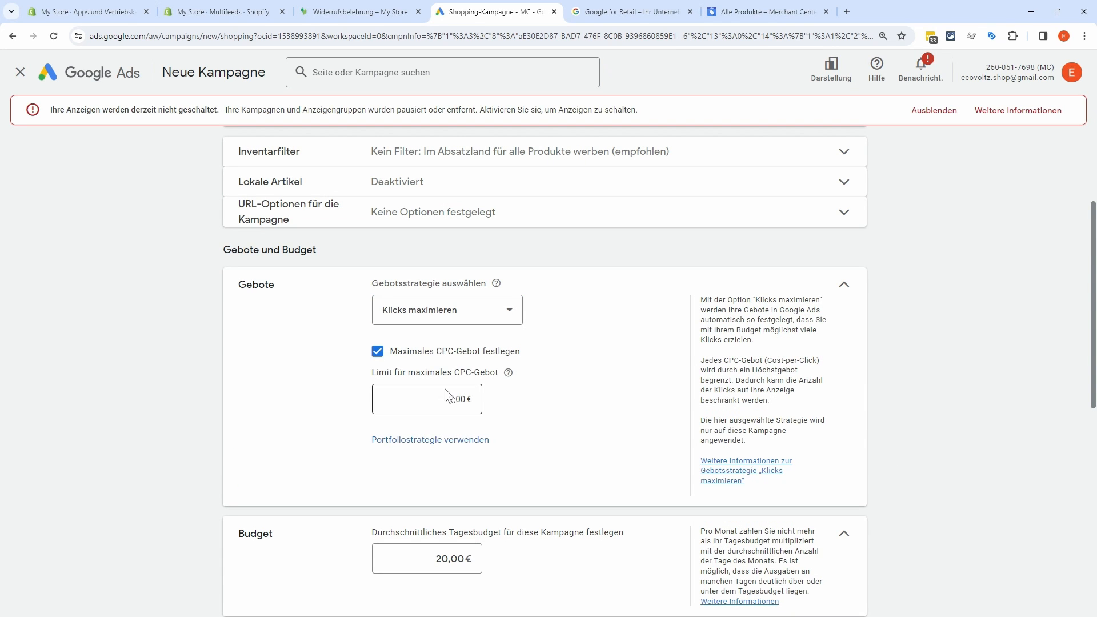
scroll(937, 437, down, 9)
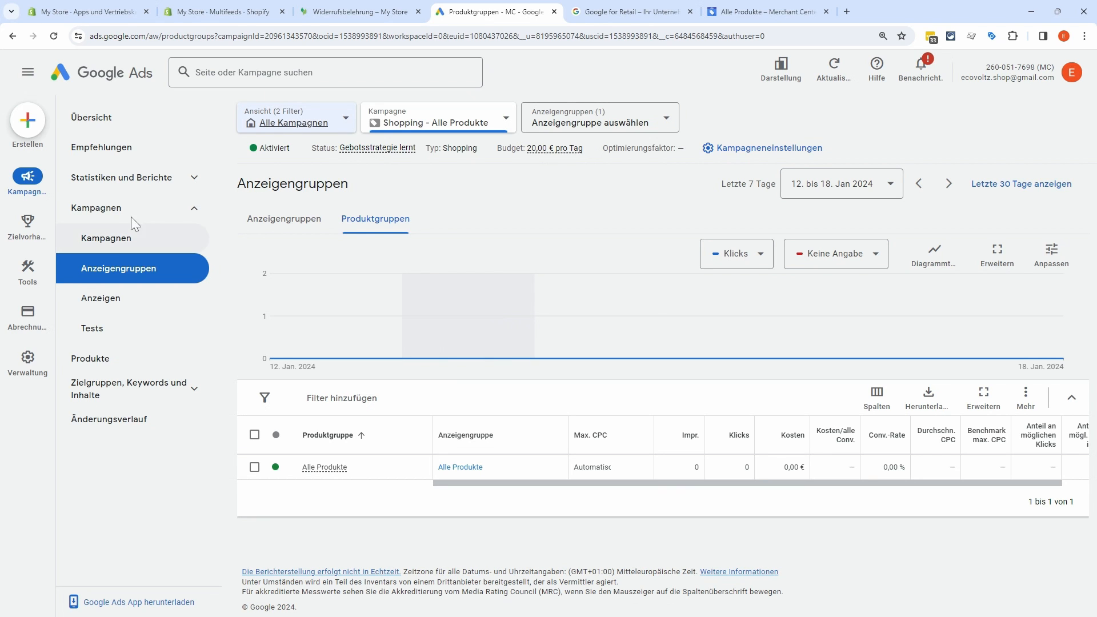
- Pause the Shopping - Alle Produkte campaign from the campaign overview
click(126, 240)
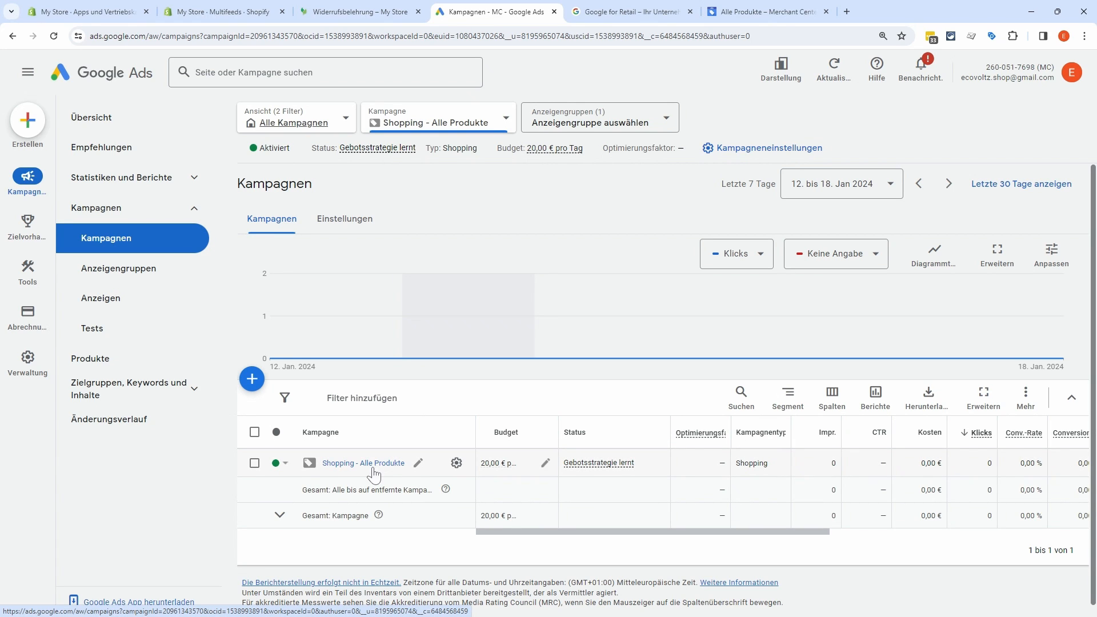
click(283, 464)
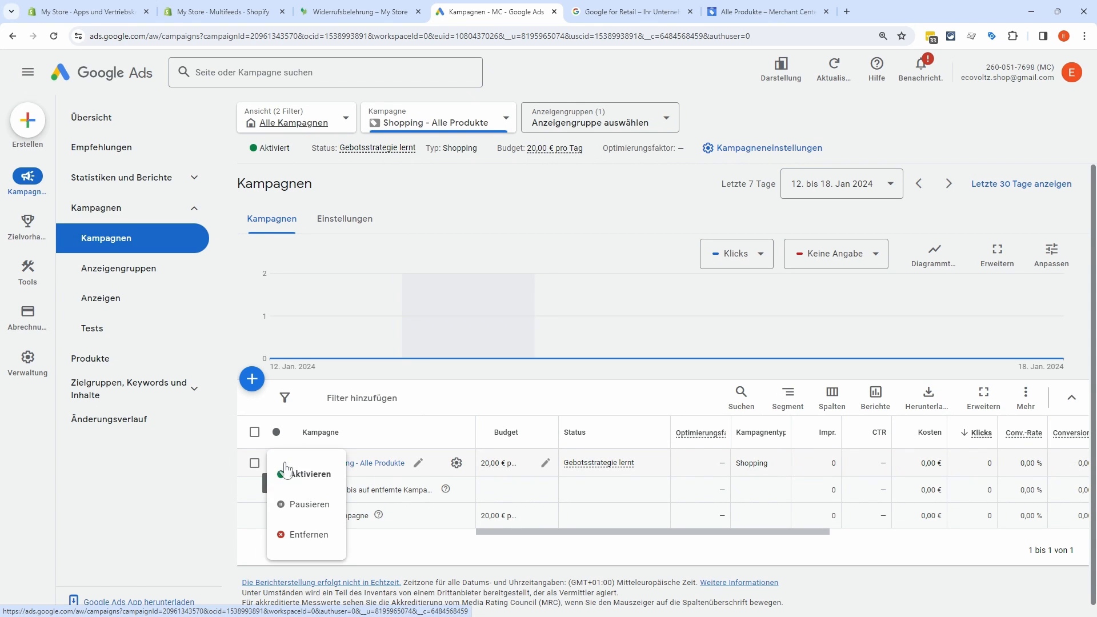
click(286, 472)
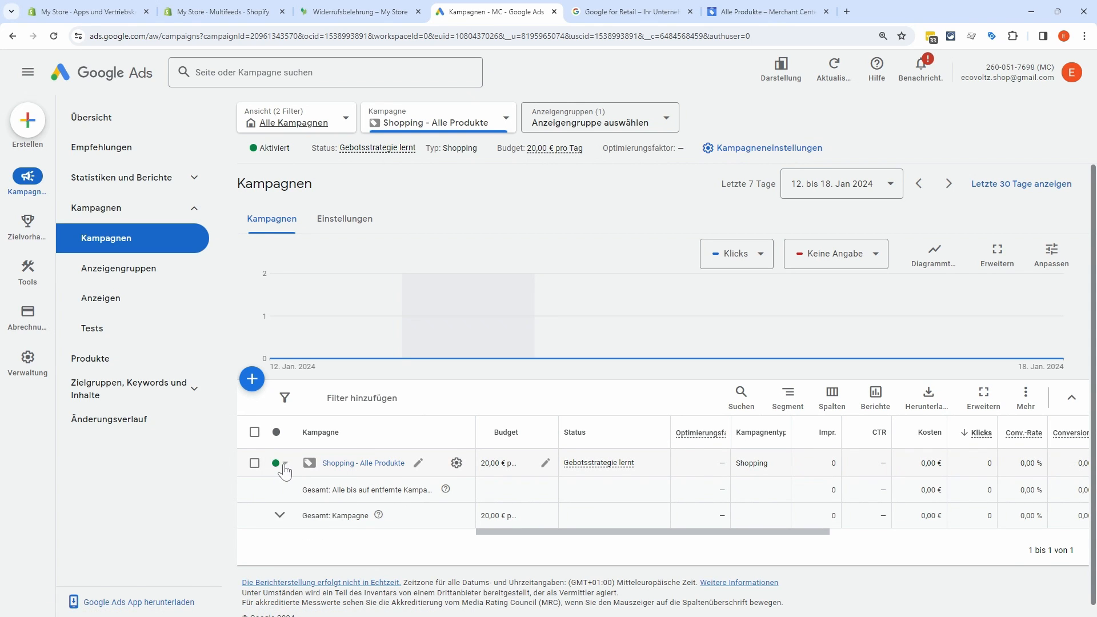
click(285, 465)
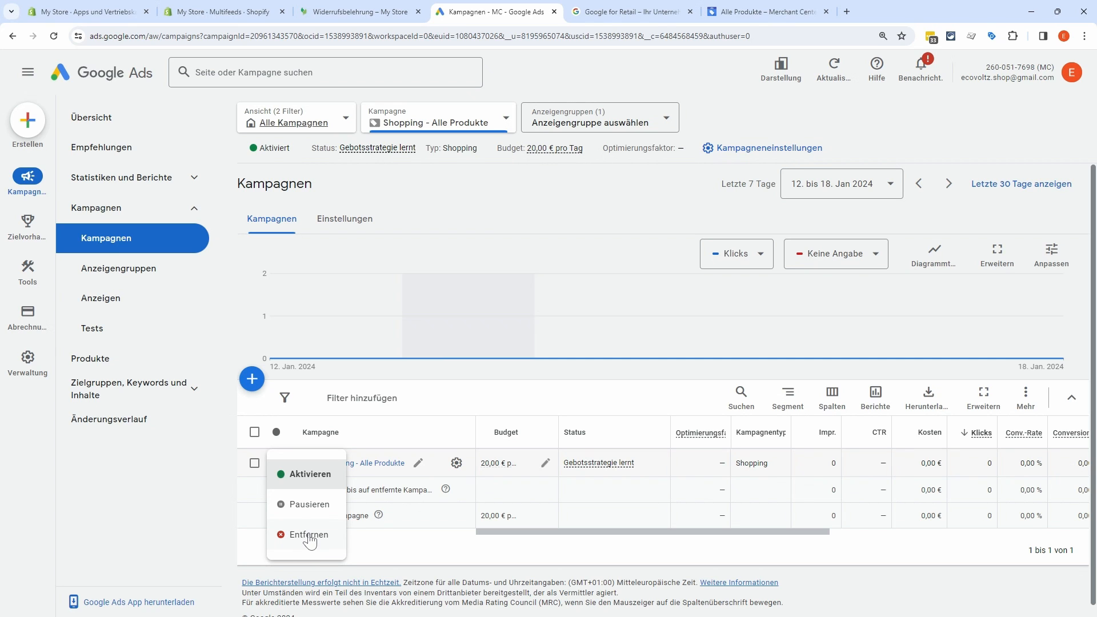
click(304, 507)
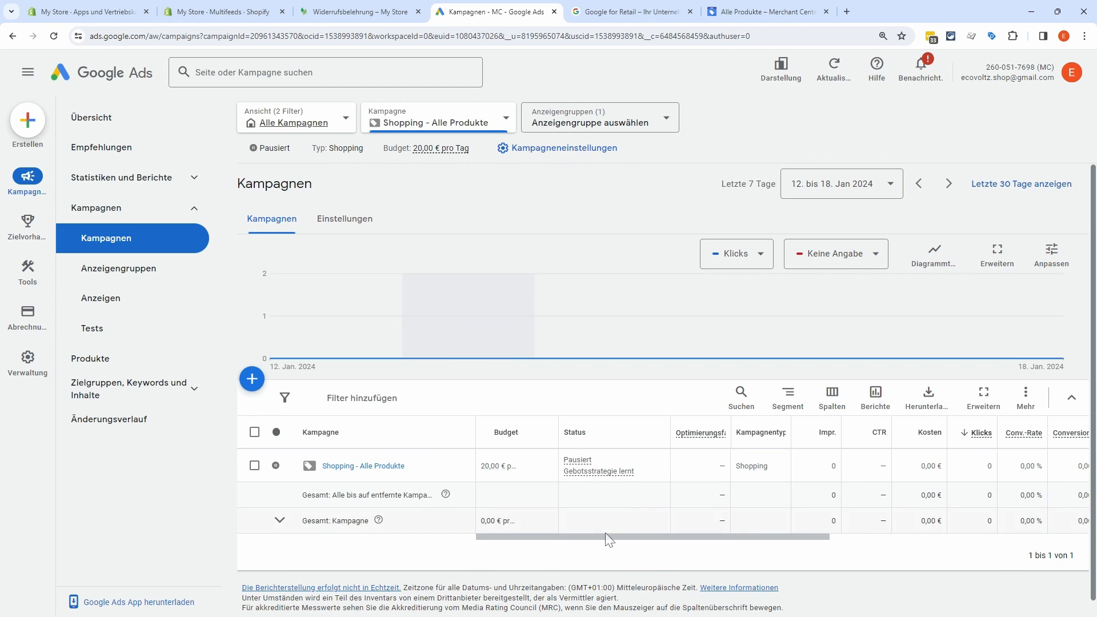
- Add the Conv.-Wert and Conv.-Wert/Kosten metrics to the campaign table's column selection
drag(639, 541, 799, 544)
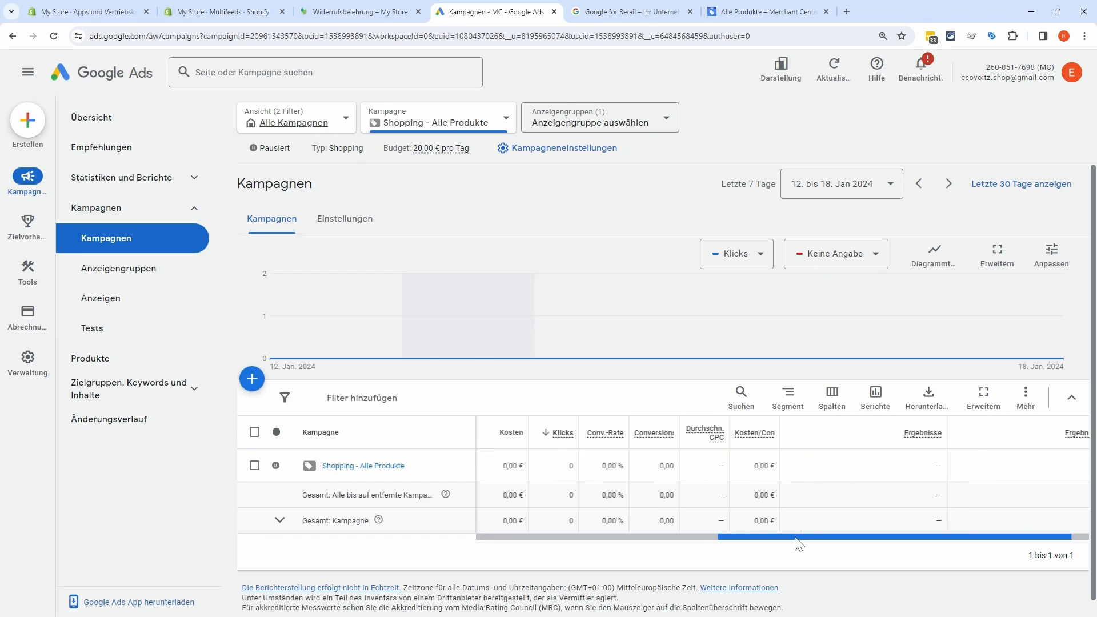
click(831, 402)
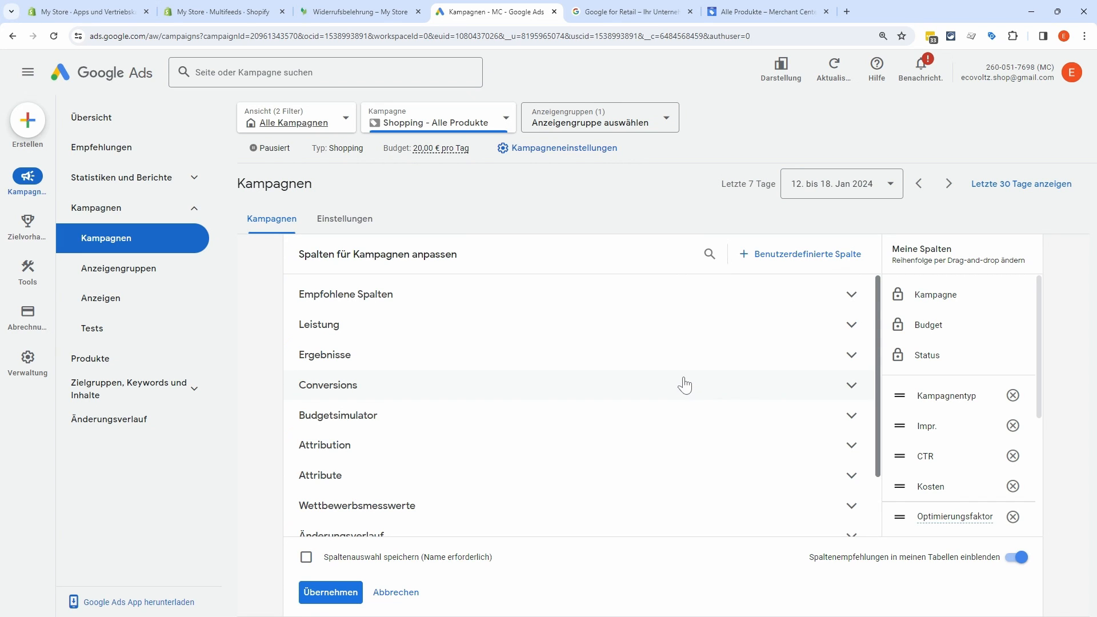
click(346, 394)
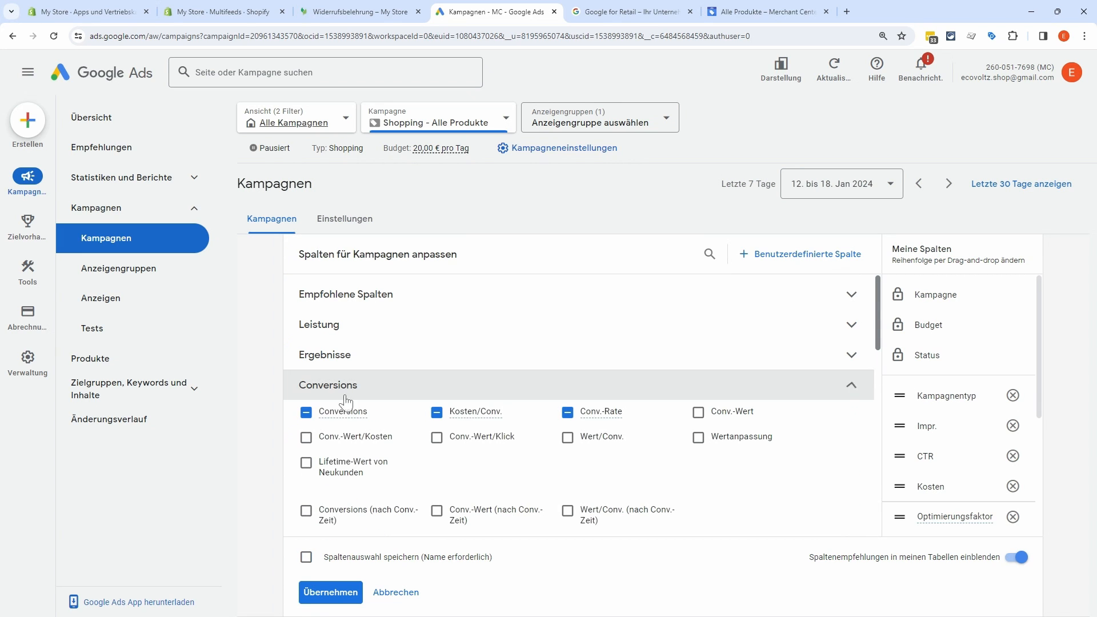
click(694, 416)
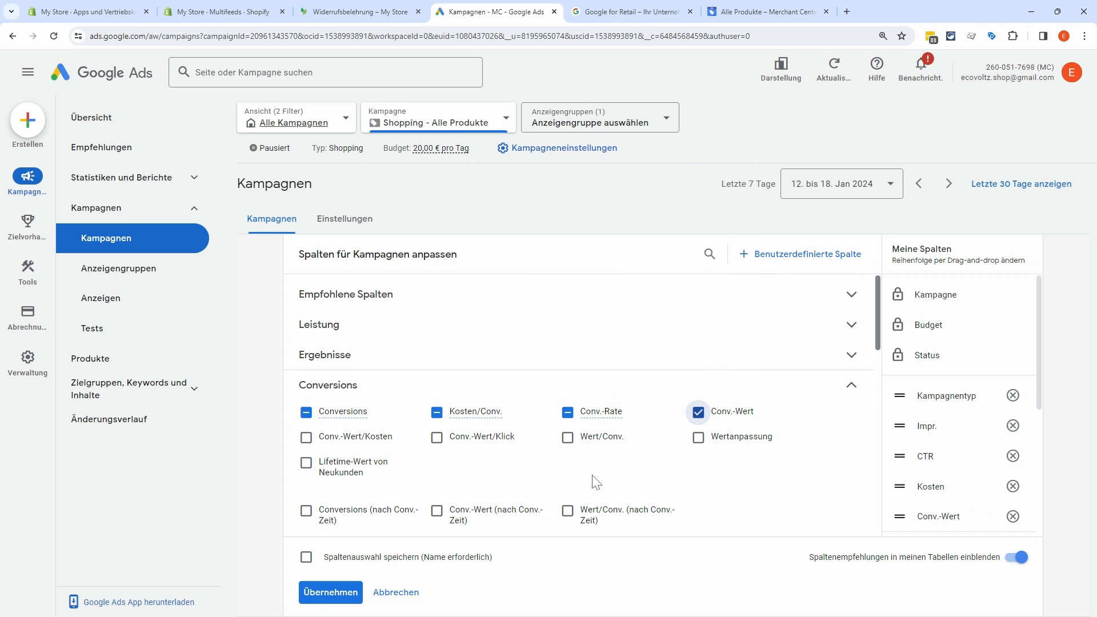
click(344, 441)
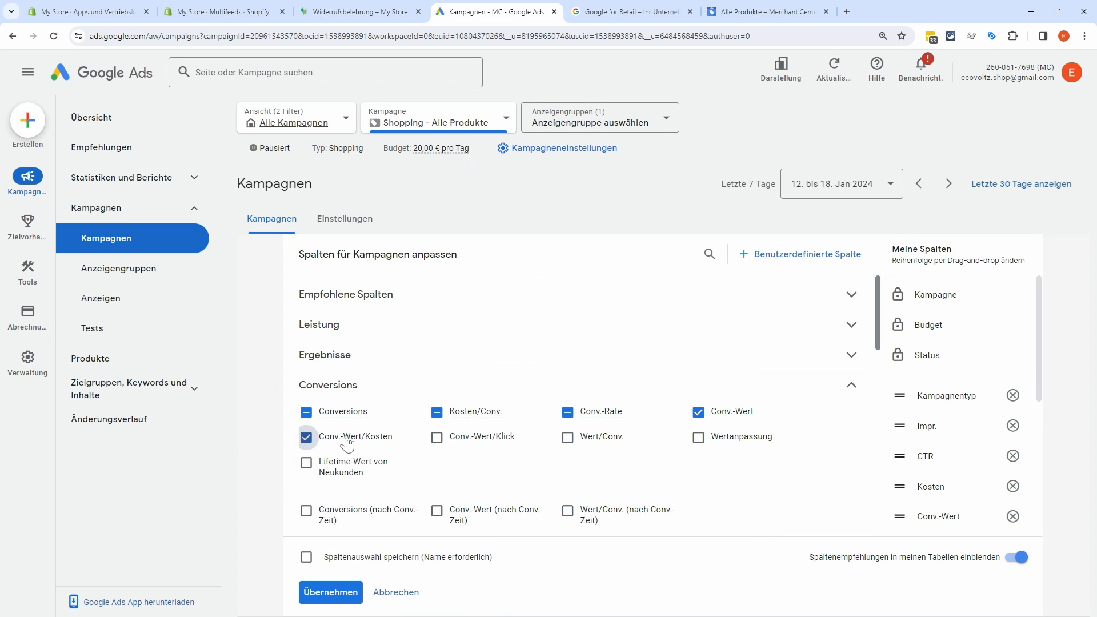
scroll(588, 411, down, 3)
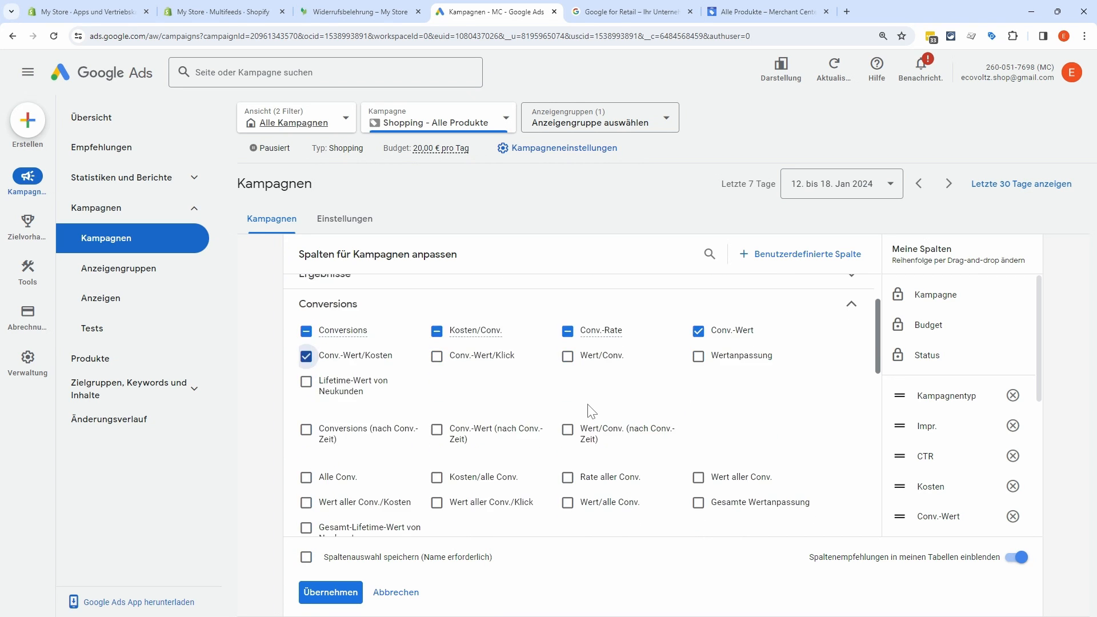
scroll(517, 376, down, 2)
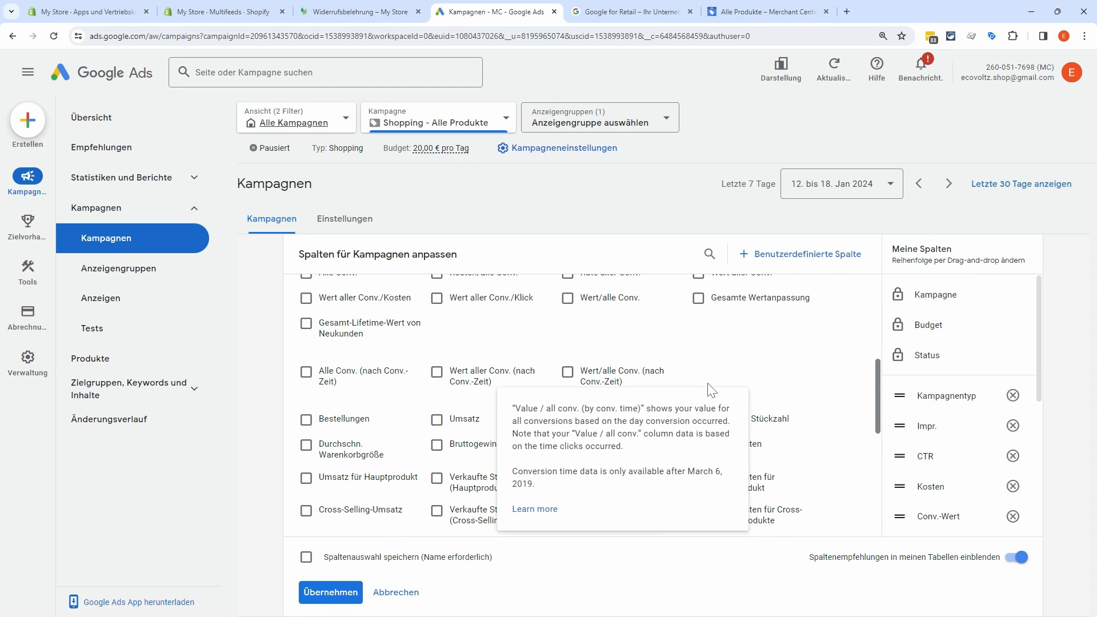
scroll(554, 353, down, 7)
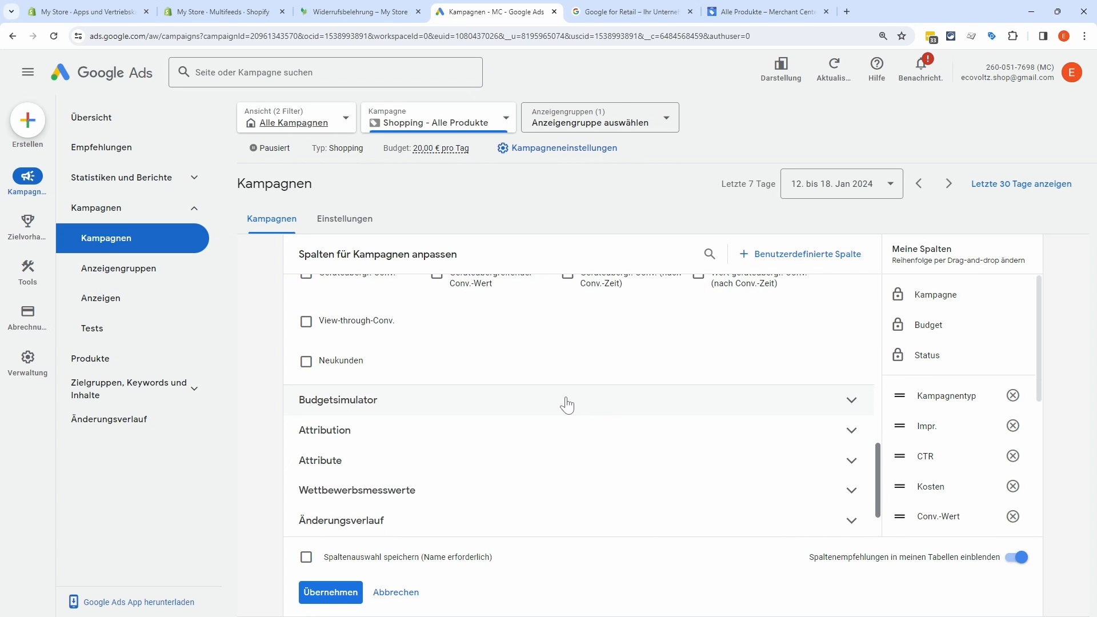
scroll(798, 390, up, 8)
scroll(798, 390, up, 3)
click(845, 385)
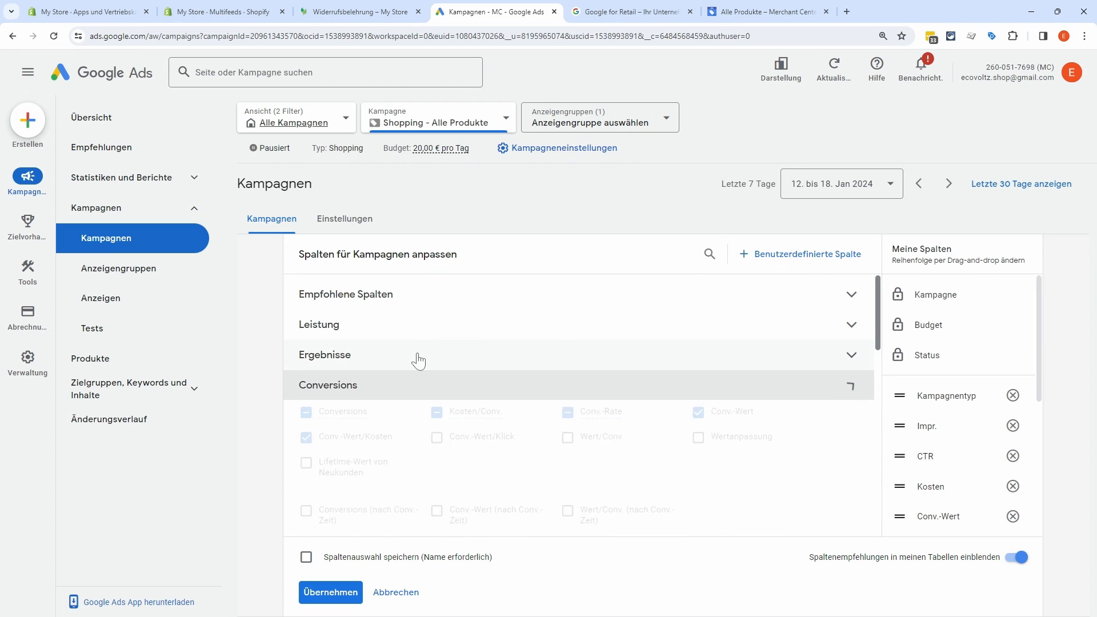
- Save the column selection as Shopping Kampagnenebene and apply it to the campaign table
scroll(537, 423, down, 2)
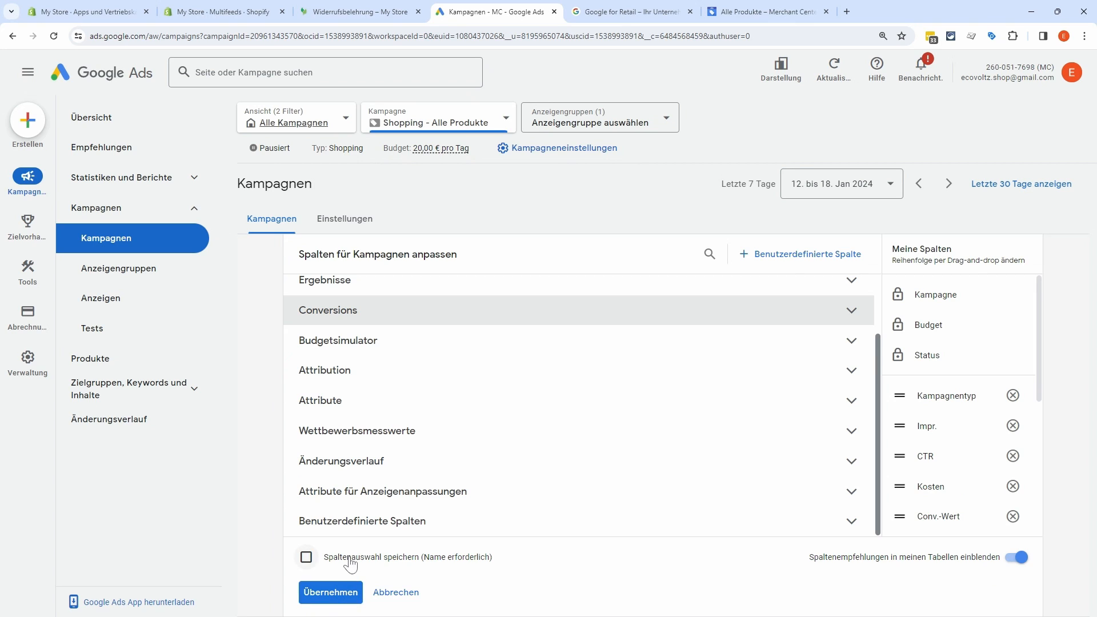
click(306, 558)
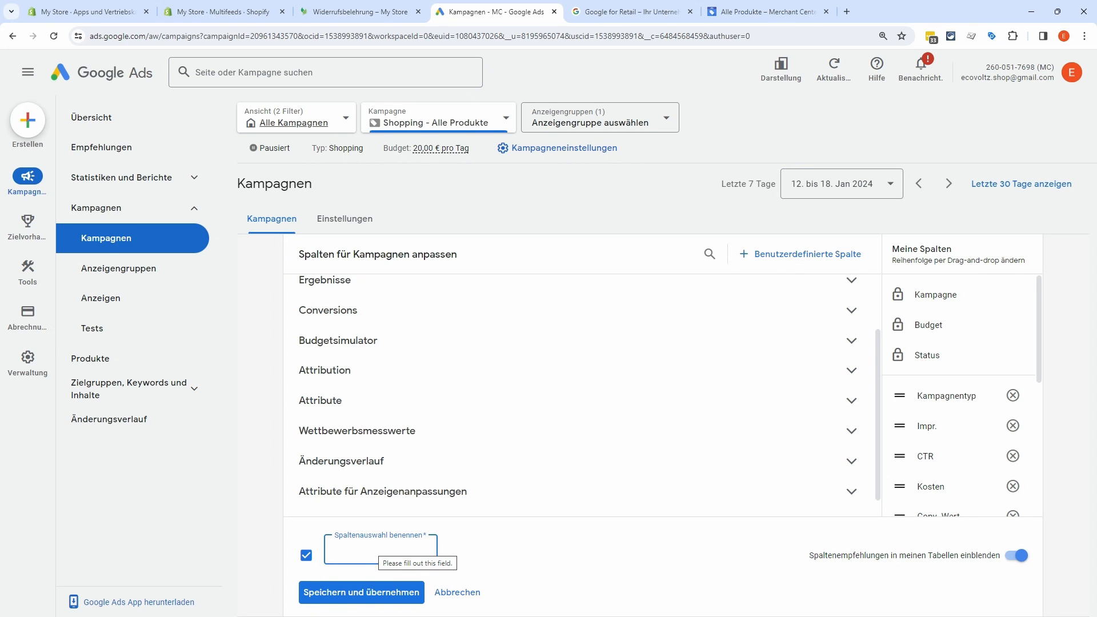
text(Shopping Kampagnenebene)
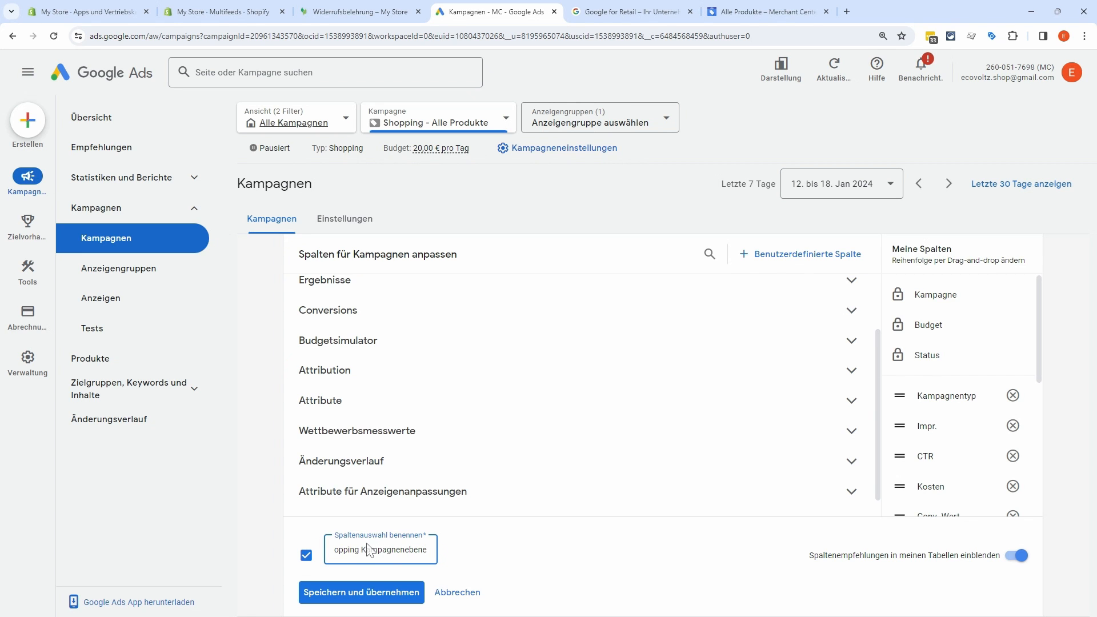
click(377, 594)
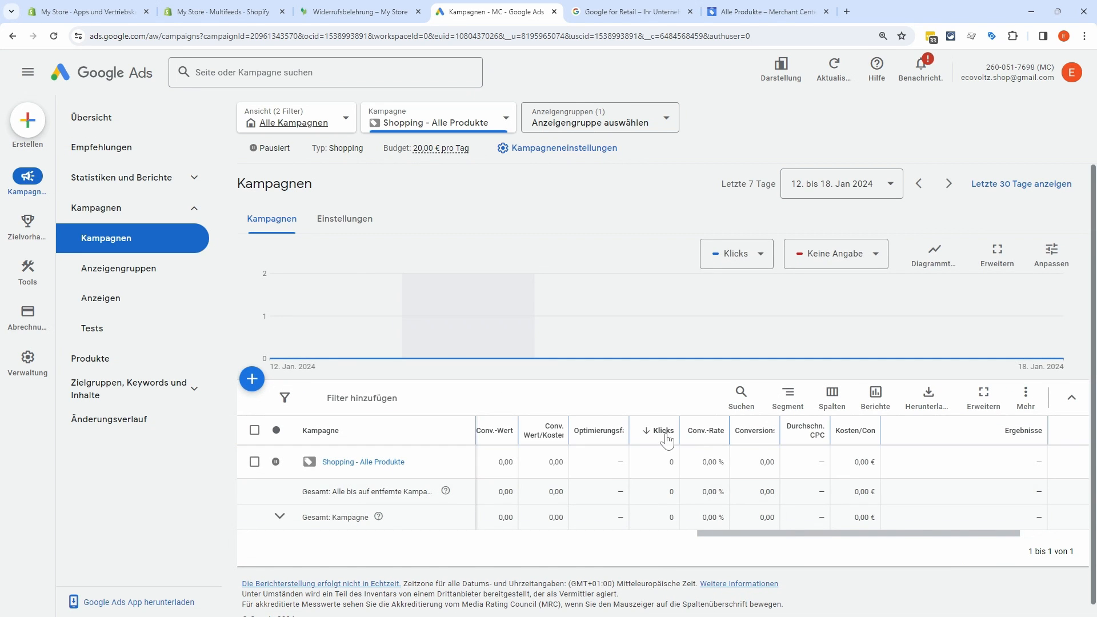
- Review the campaign table's columns and the list of saved column sets
drag(722, 537, 614, 544)
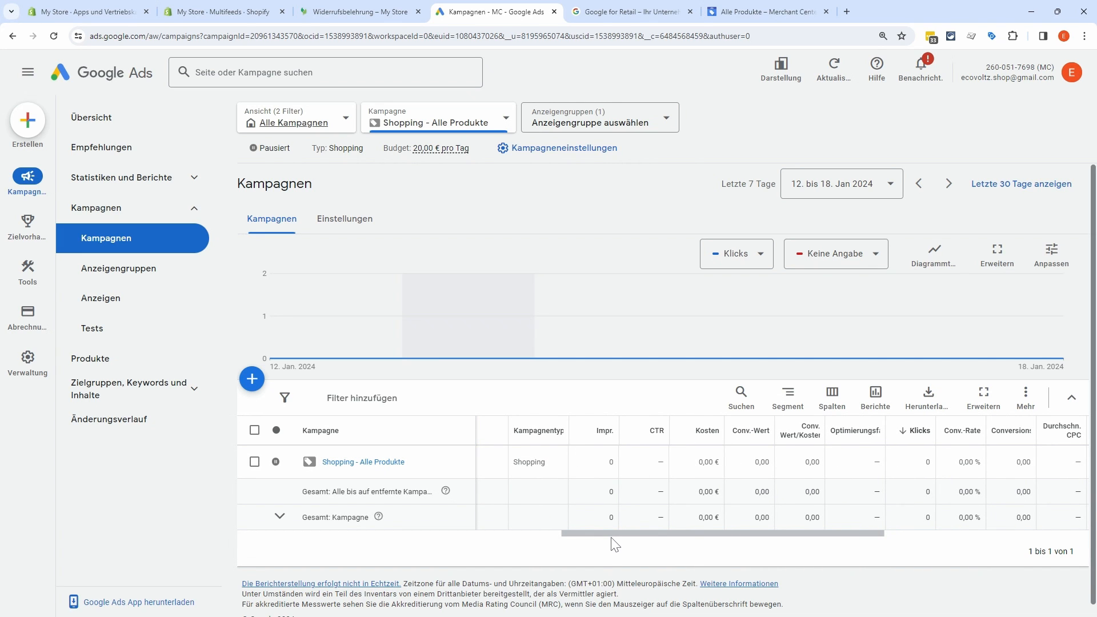
drag(642, 543, 676, 543)
click(832, 397)
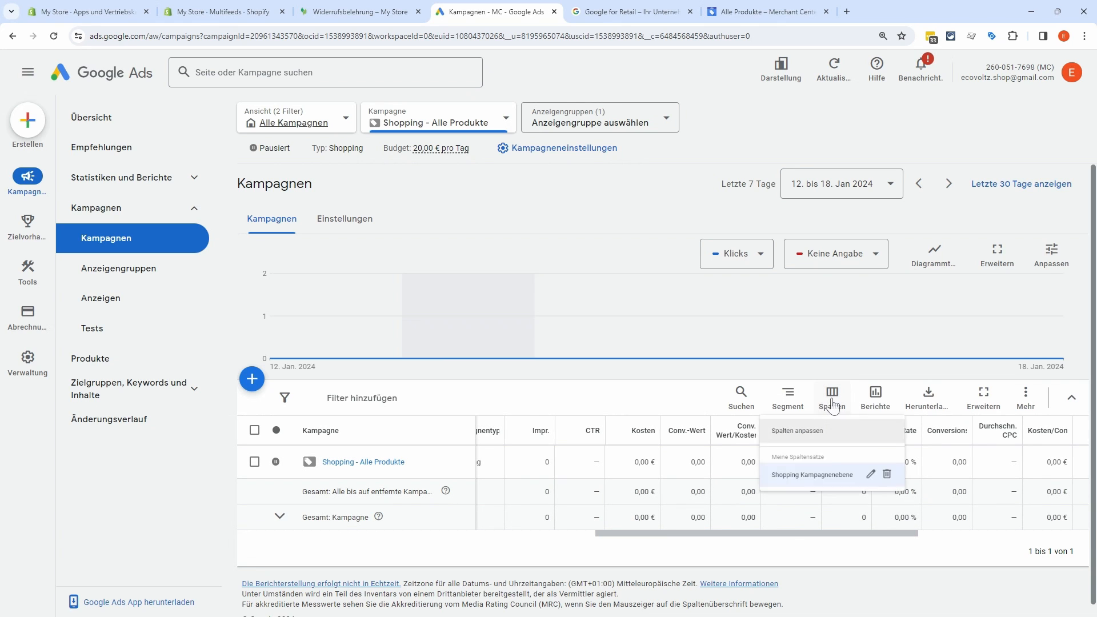
click(814, 494)
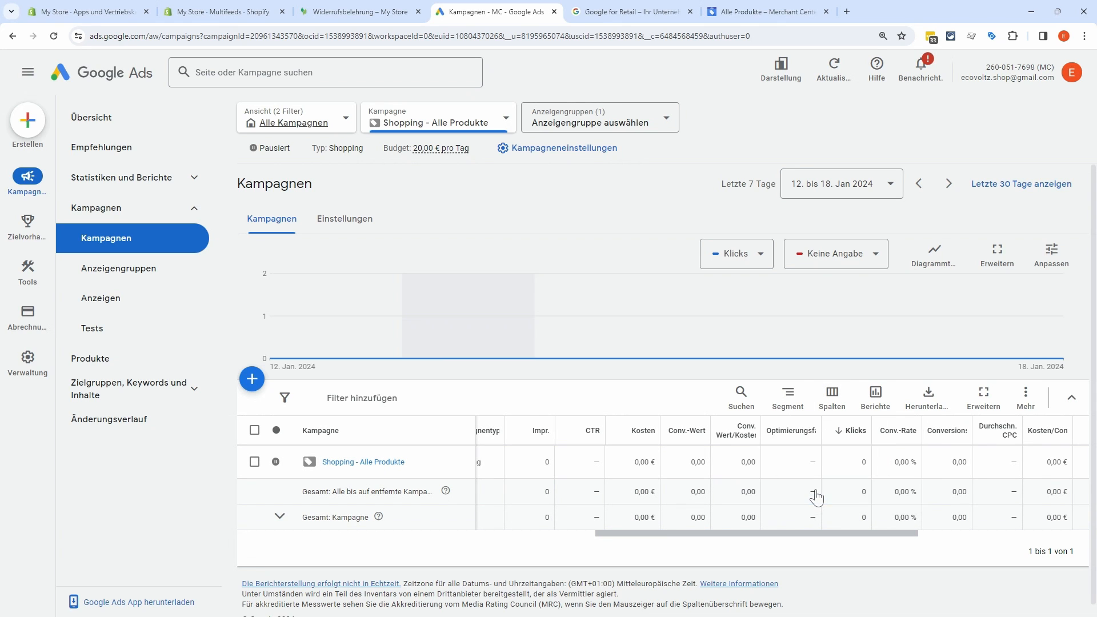
drag(757, 535, 565, 534)
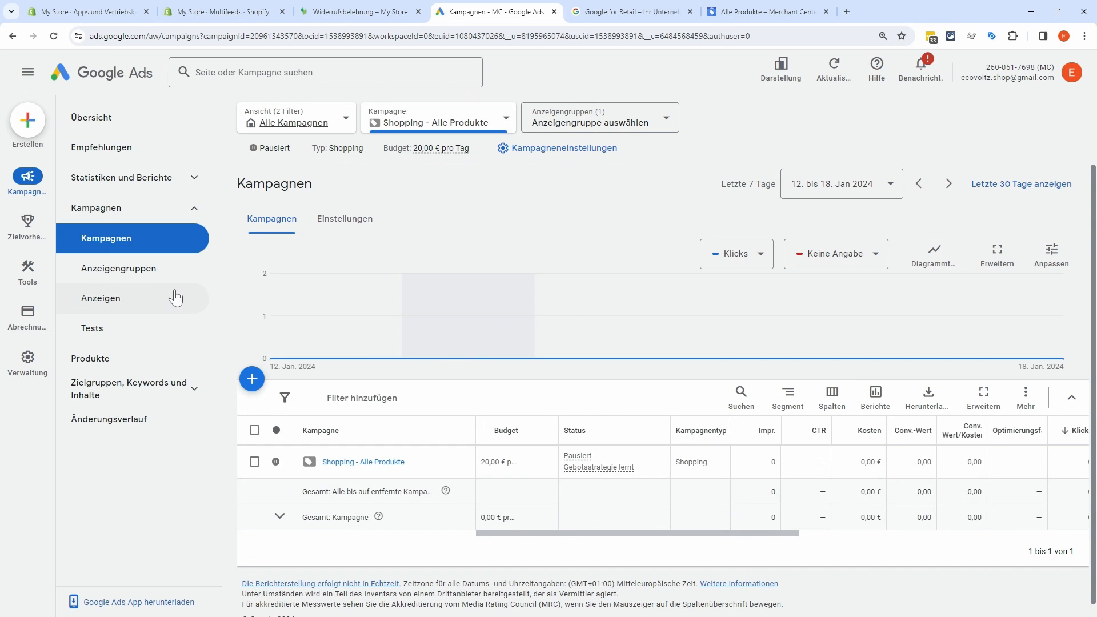
- Examine the Shopping - Alle Produkte campaign's product report, including its breakdown by Kategorien
click(127, 360)
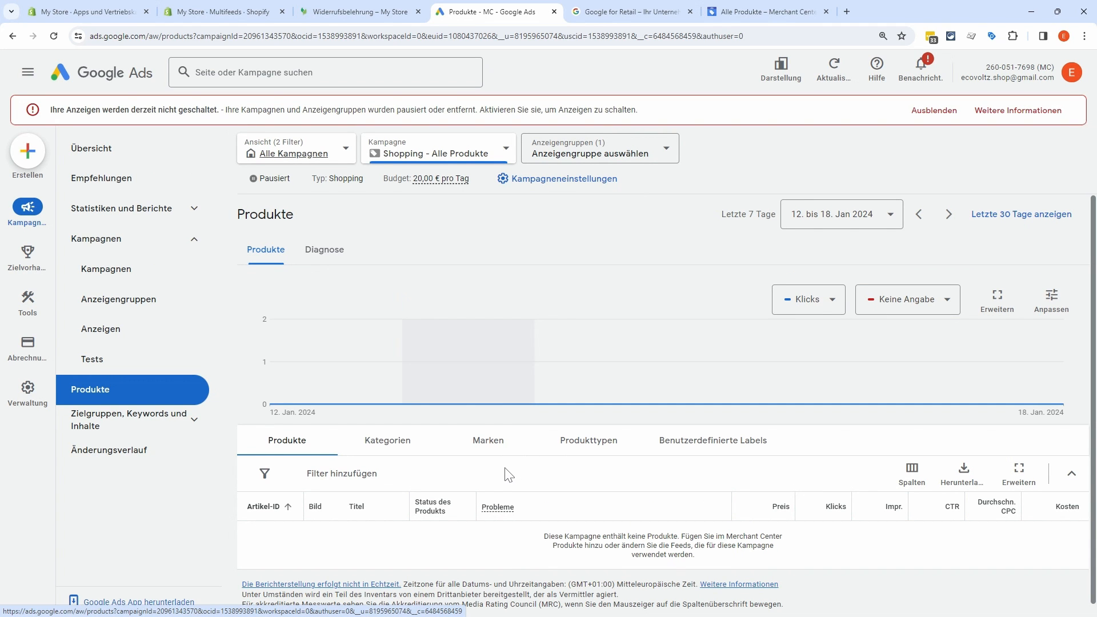
click(425, 451)
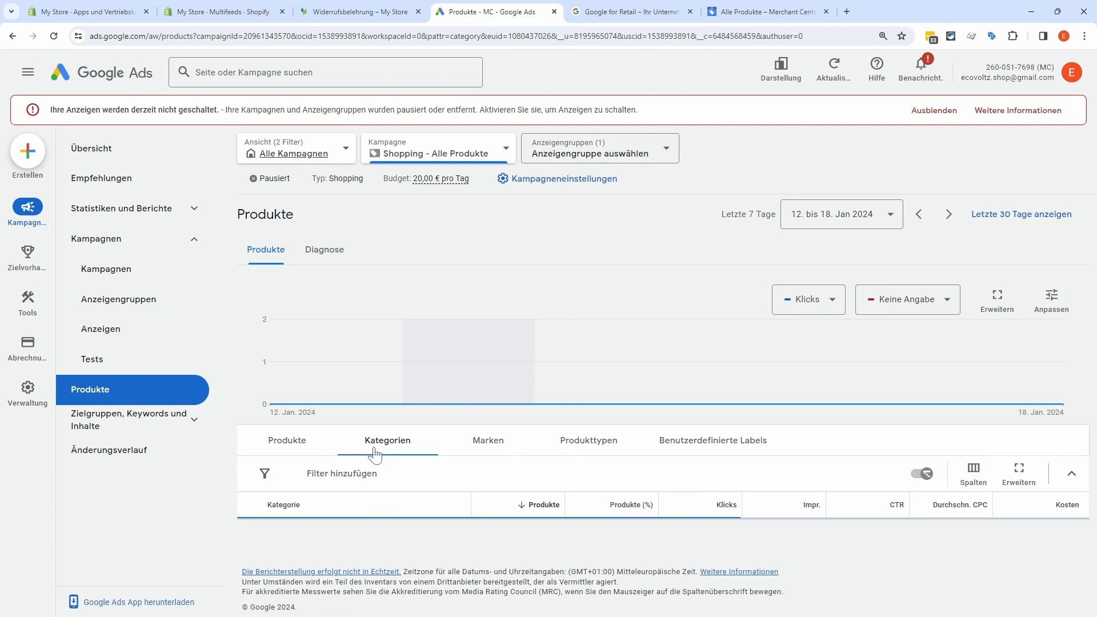
click(306, 444)
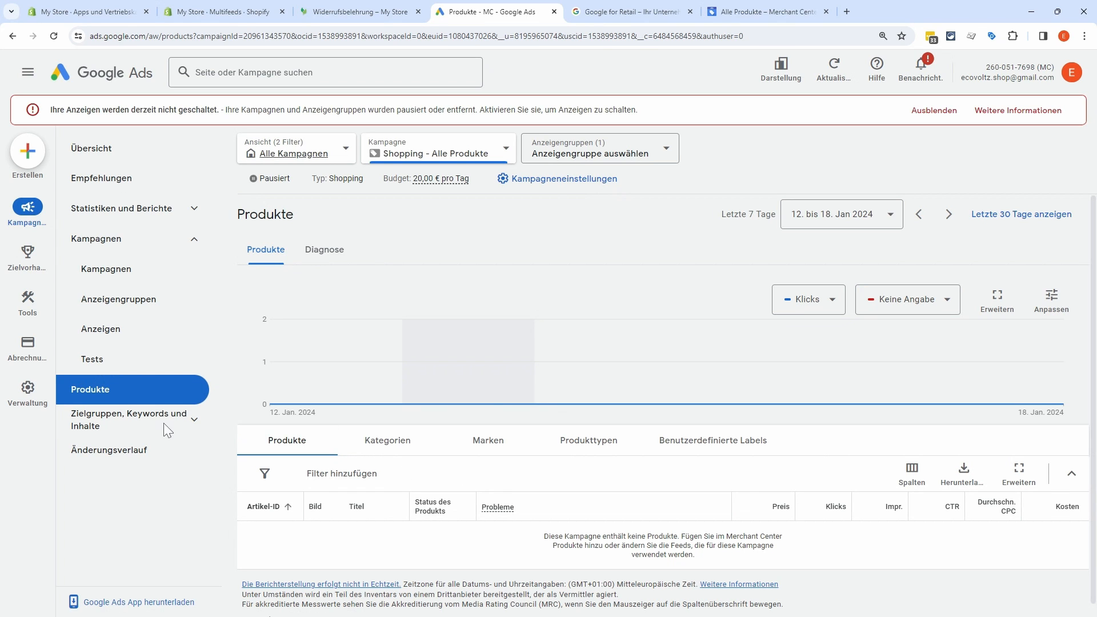
- Examine the campaign's Suchbegriffe report and its list of negative keywords for search ads
click(195, 423)
click(138, 445)
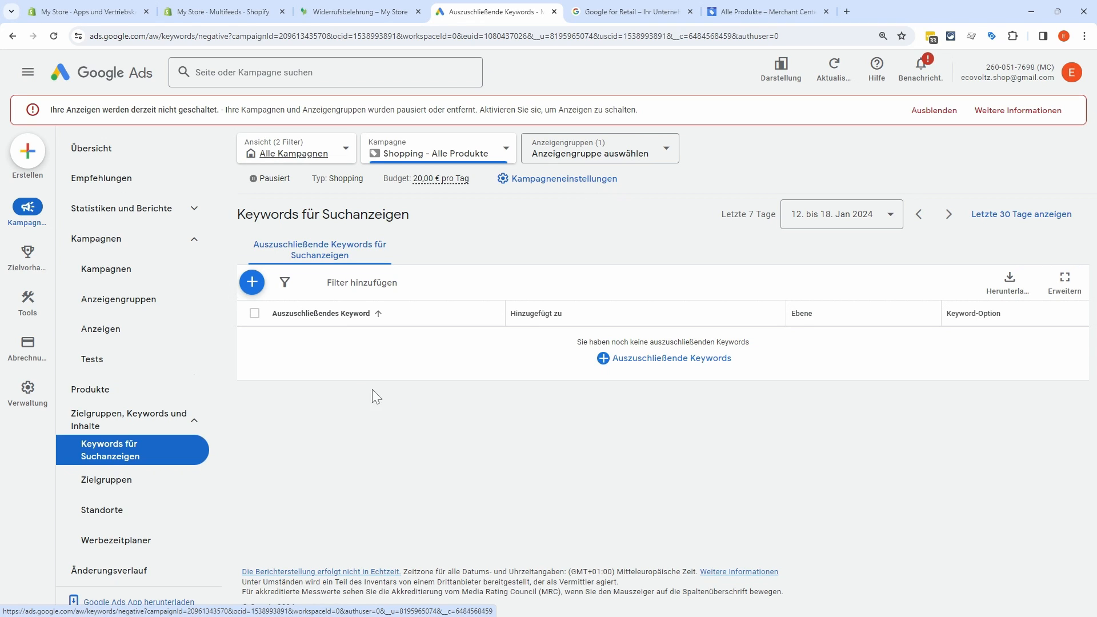
click(192, 208)
click(133, 299)
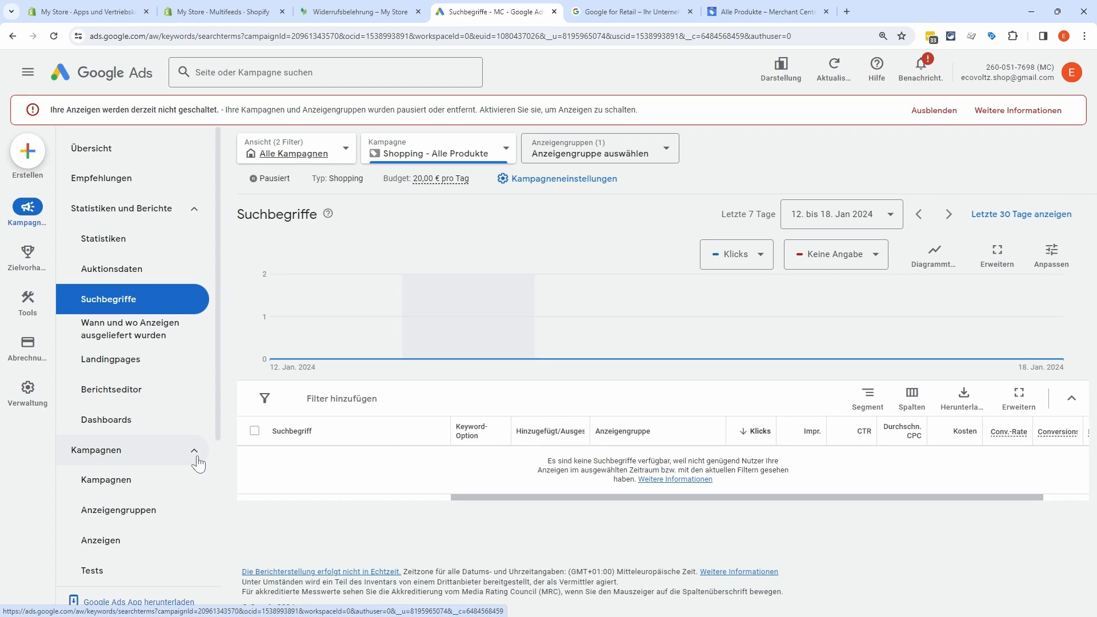
scroll(188, 446, down, 2)
scroll(171, 525, down, 1)
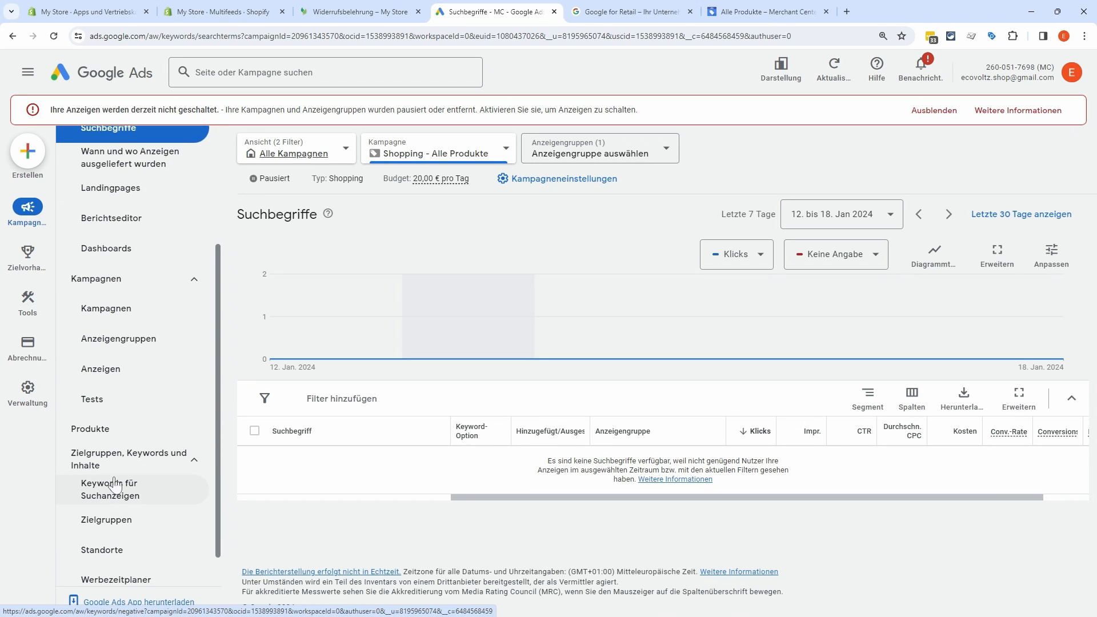
click(146, 495)
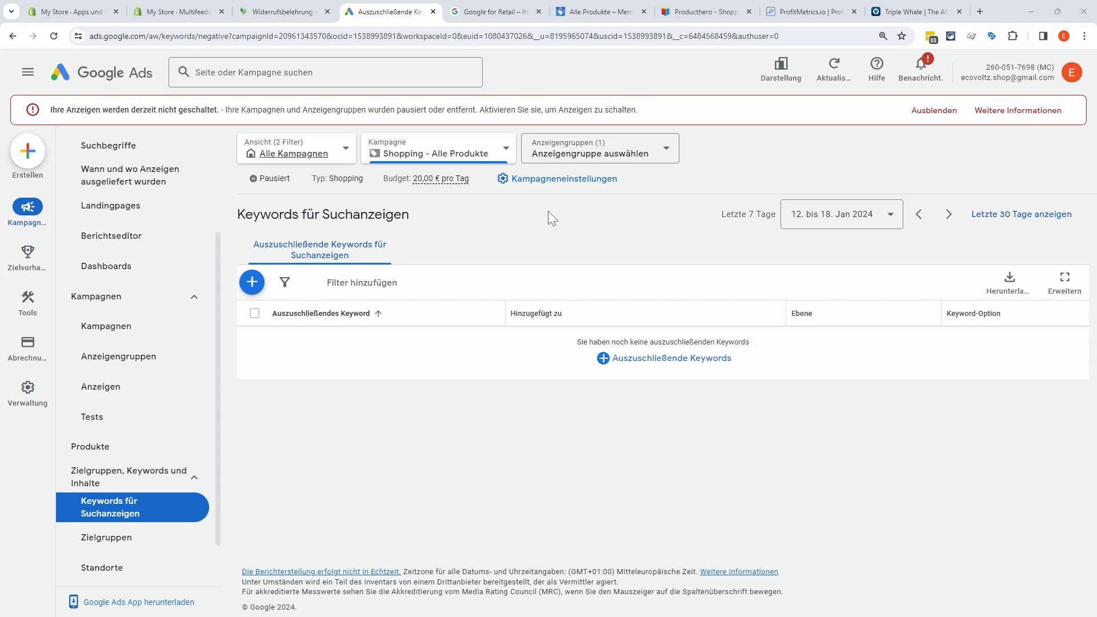
- Switch from Google Ads to the Producthero, ProfitMetrics.io and Triple Whale websites and view each homepage
click(694, 12)
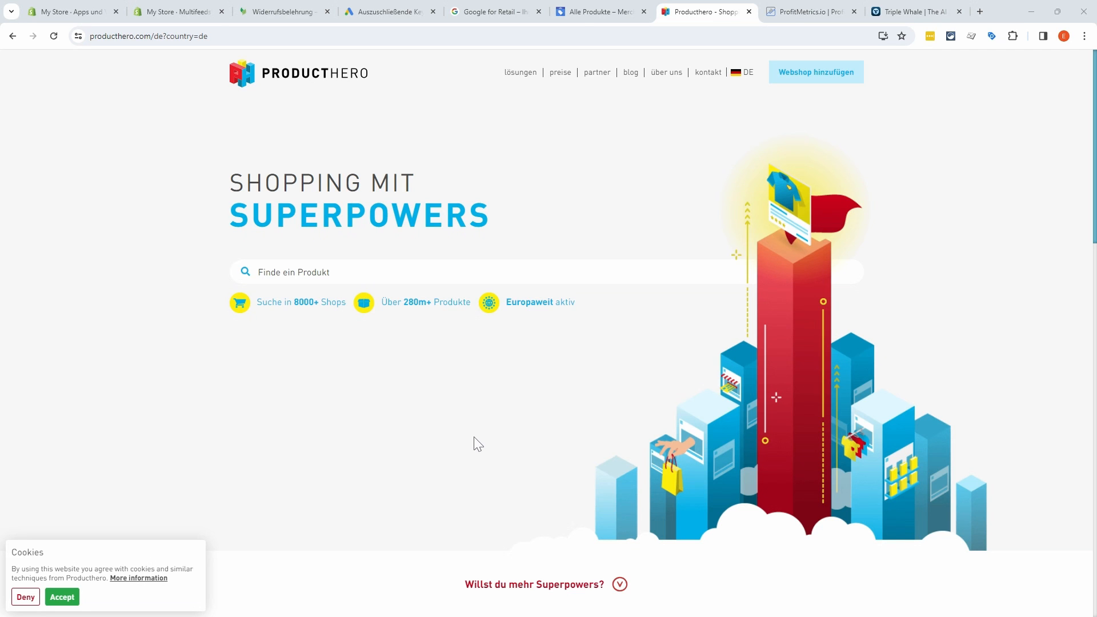
click(818, 16)
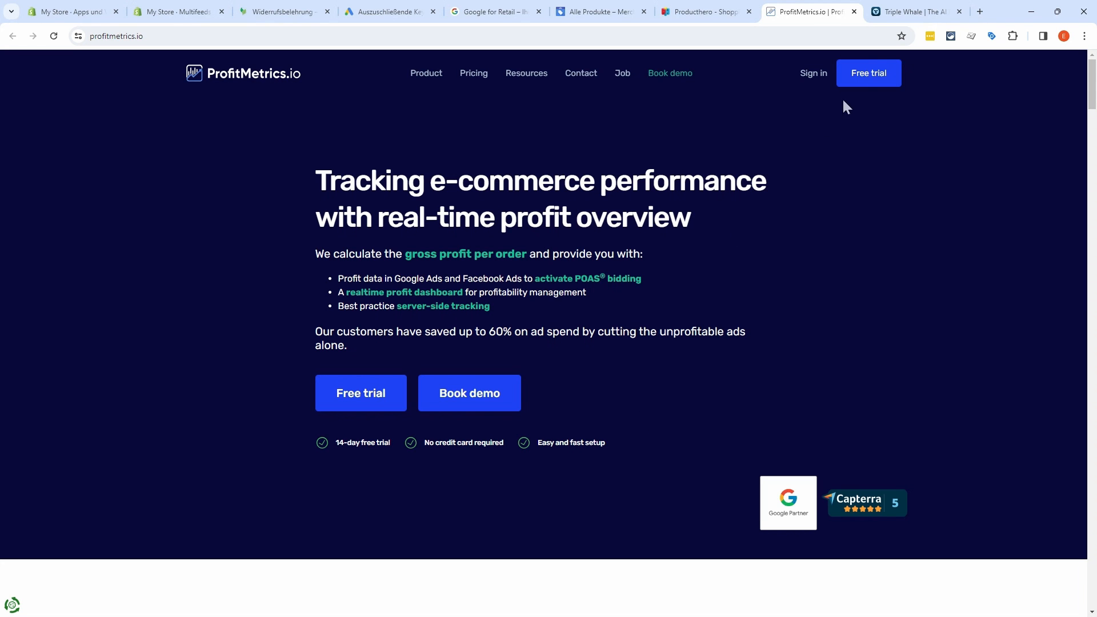
click(903, 16)
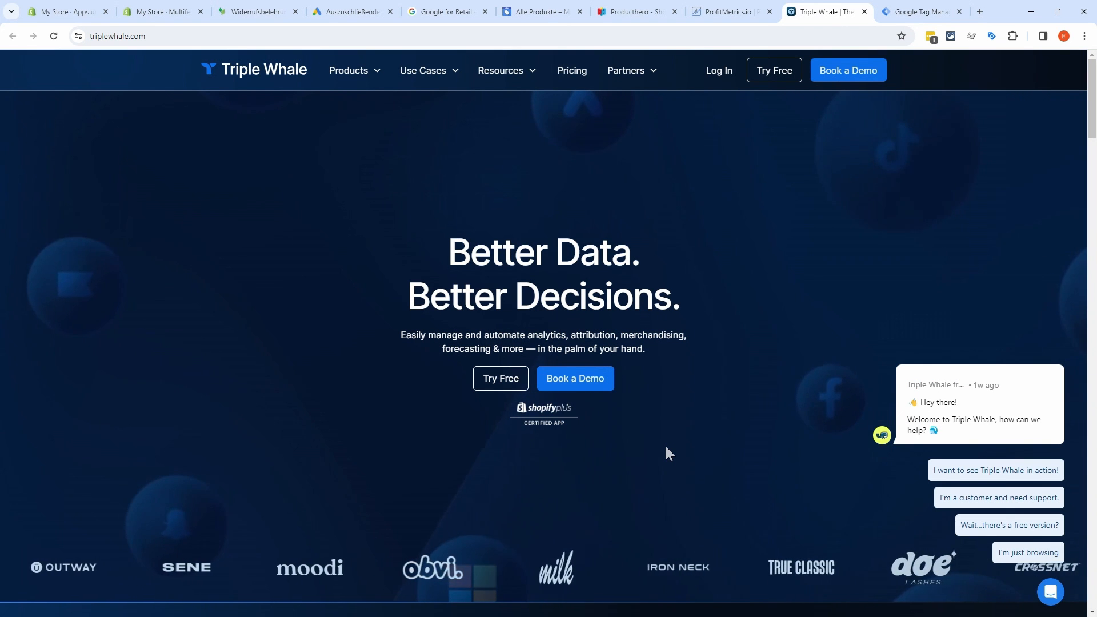